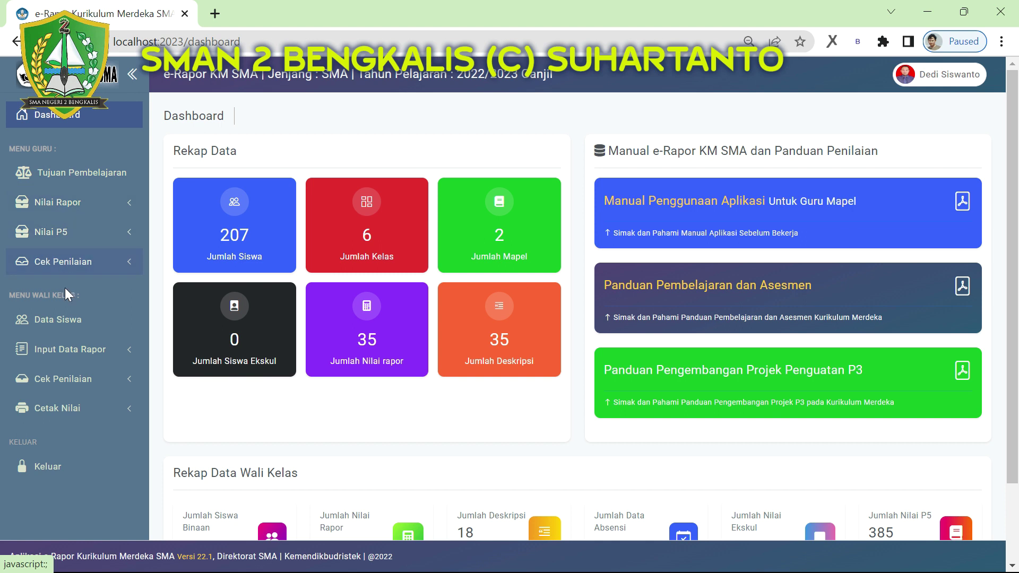
- Open the homeroom Data Siswa list and go through to its third page of students
left_click(83, 322)
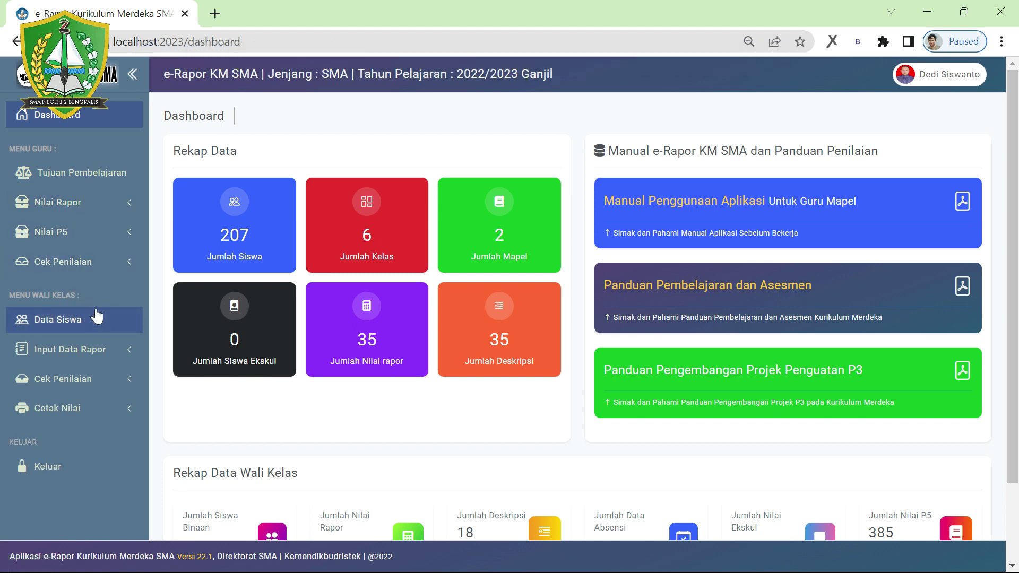
left_click_drag(12, 298, 103, 312)
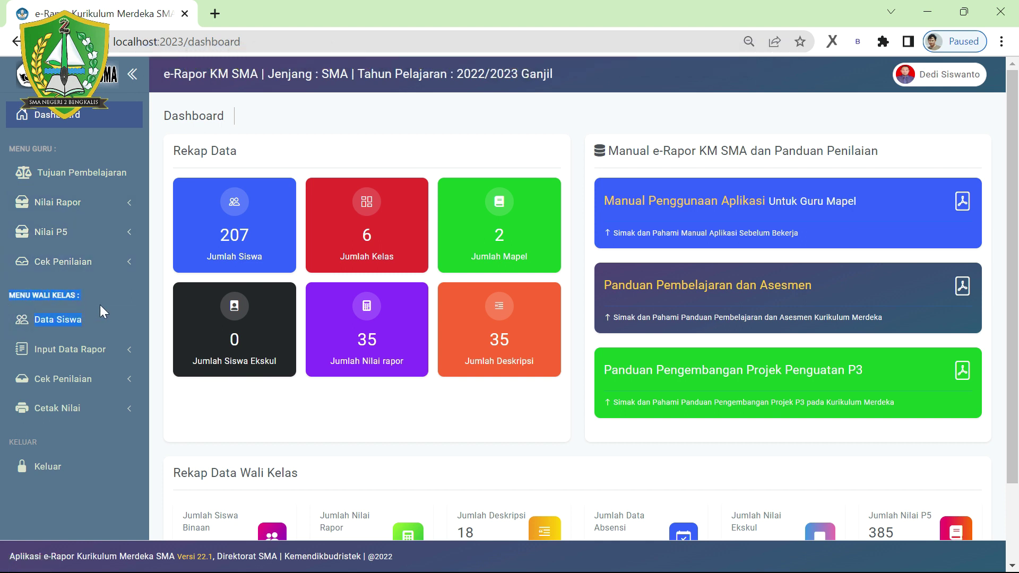
left_click(67, 320)
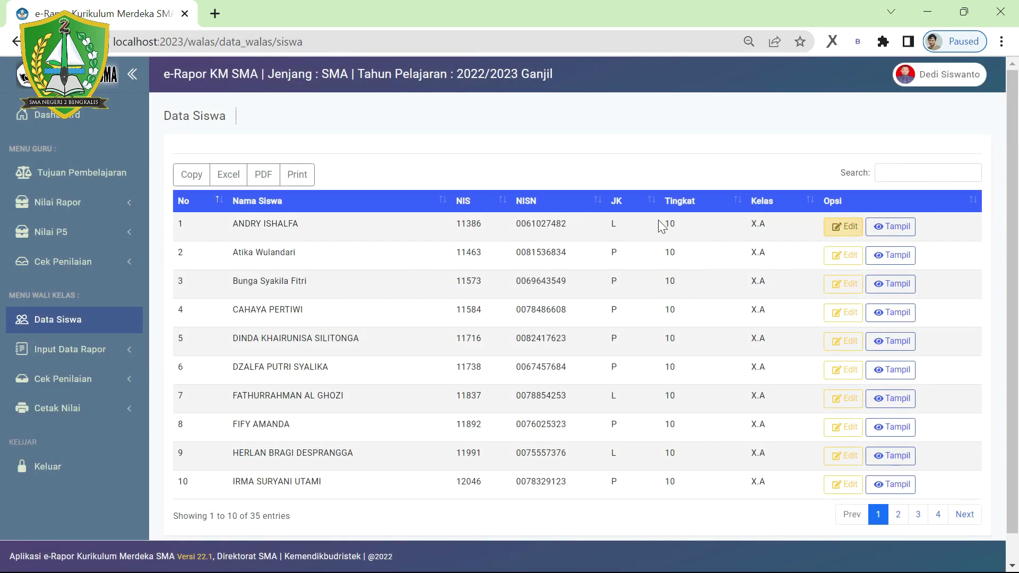
scroll(593, 243, "down", 1)
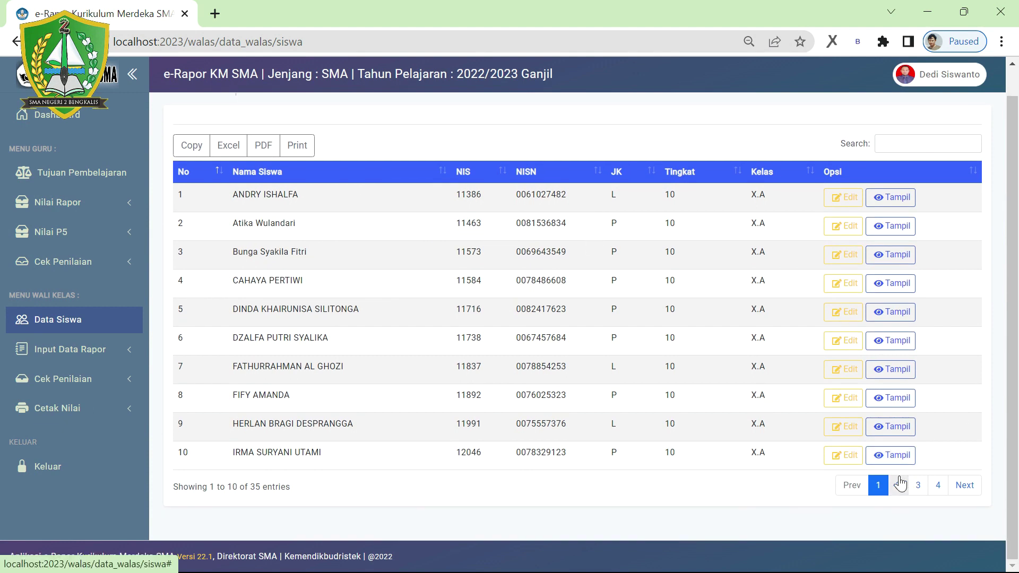
left_click(900, 486)
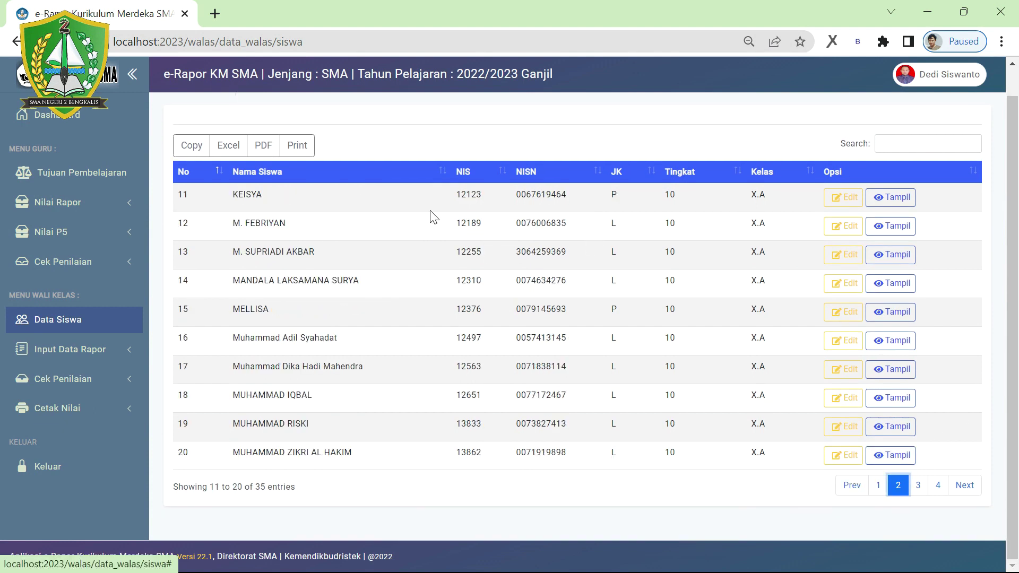
left_click(918, 486)
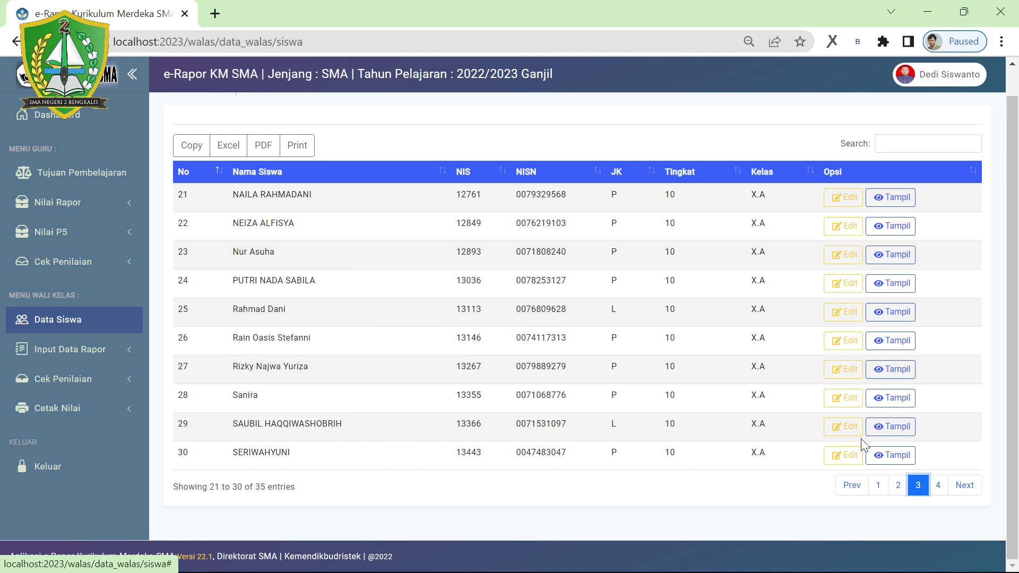
- Edit the supplementary data of student no. 30, setting Anak ke to 2 and Asal Sekolah to SMPN 3 BENGKALIS
left_click(841, 458)
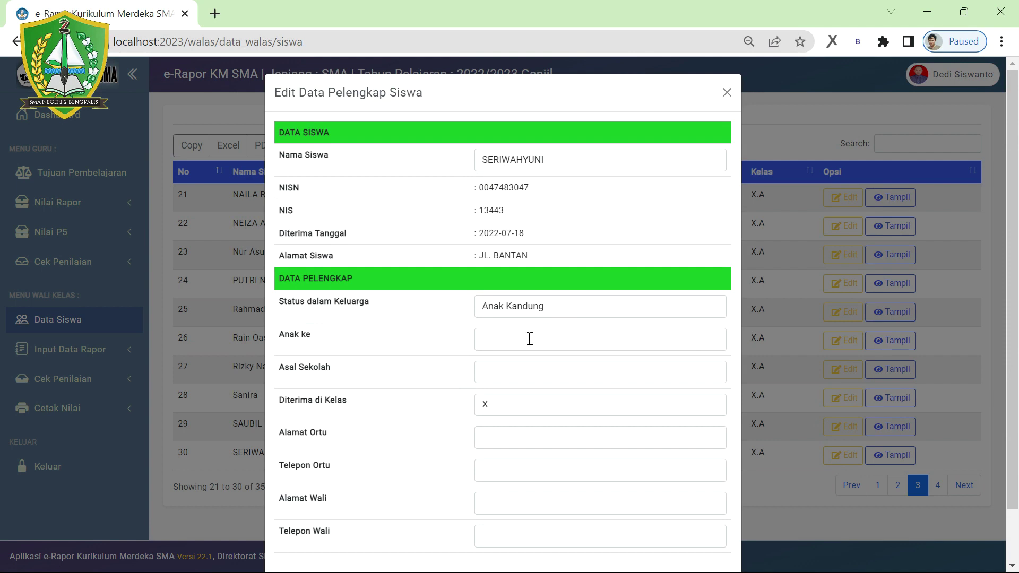
left_click(529, 339)
type("2")
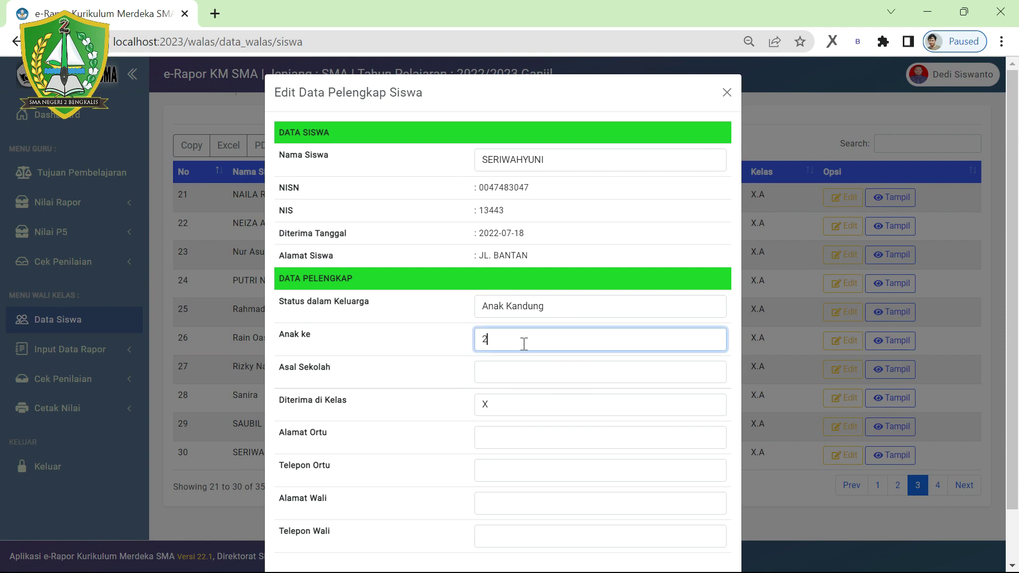
left_click(504, 376)
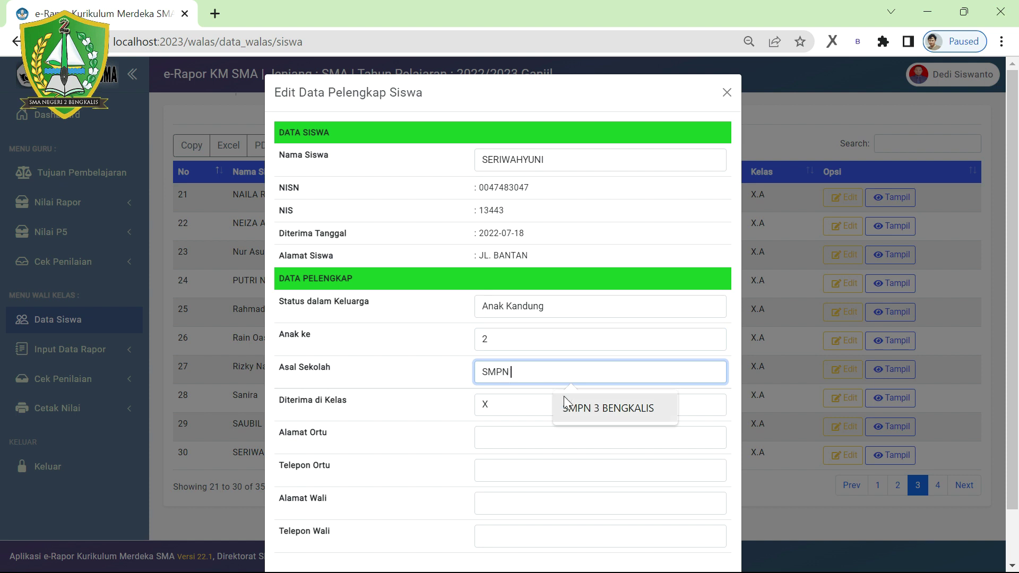
left_click(615, 416)
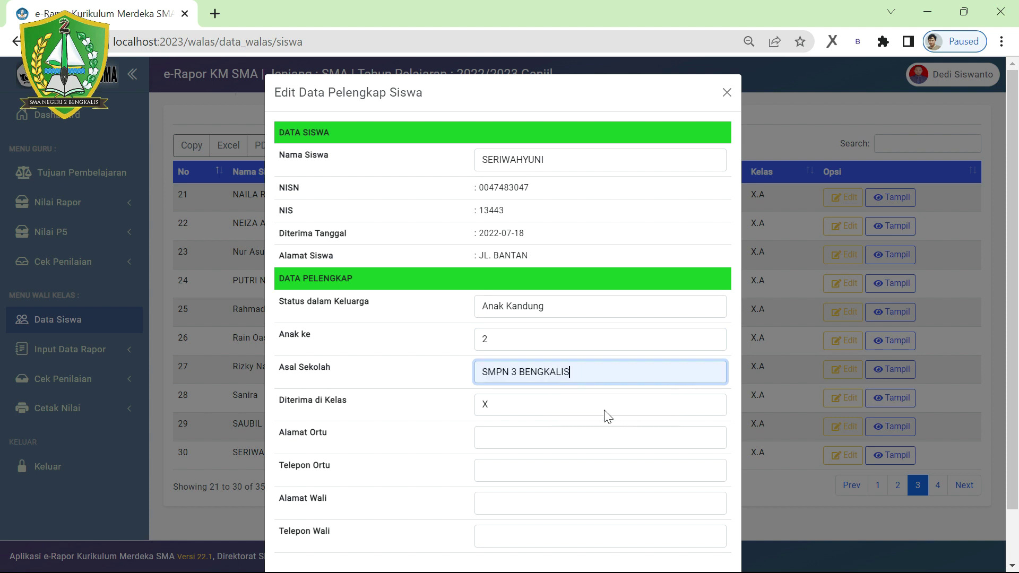
- Fill in the parents' address and phone number from the first saved address suggestion and save the student's supplementary data
left_click(504, 433)
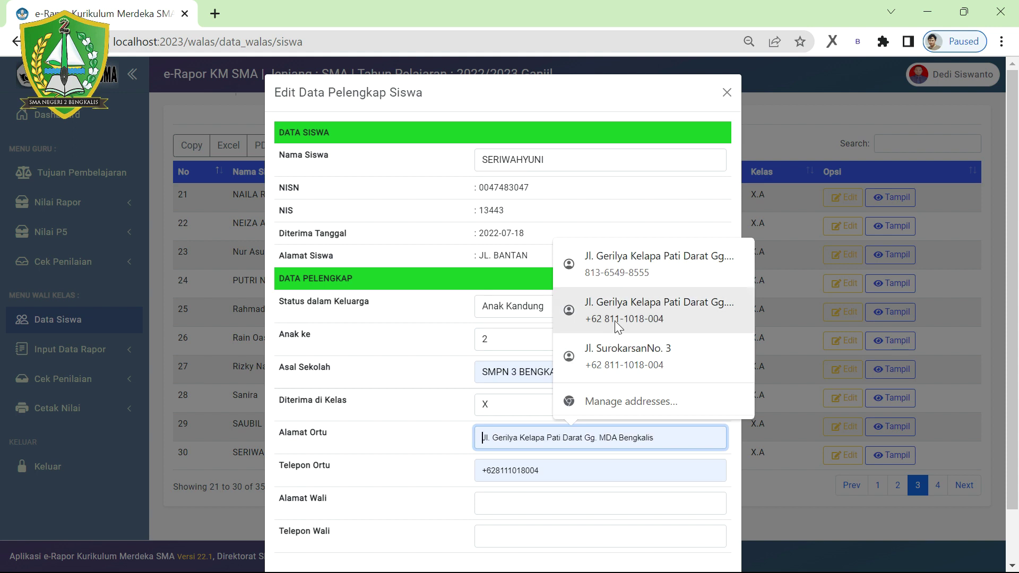
left_click(635, 264)
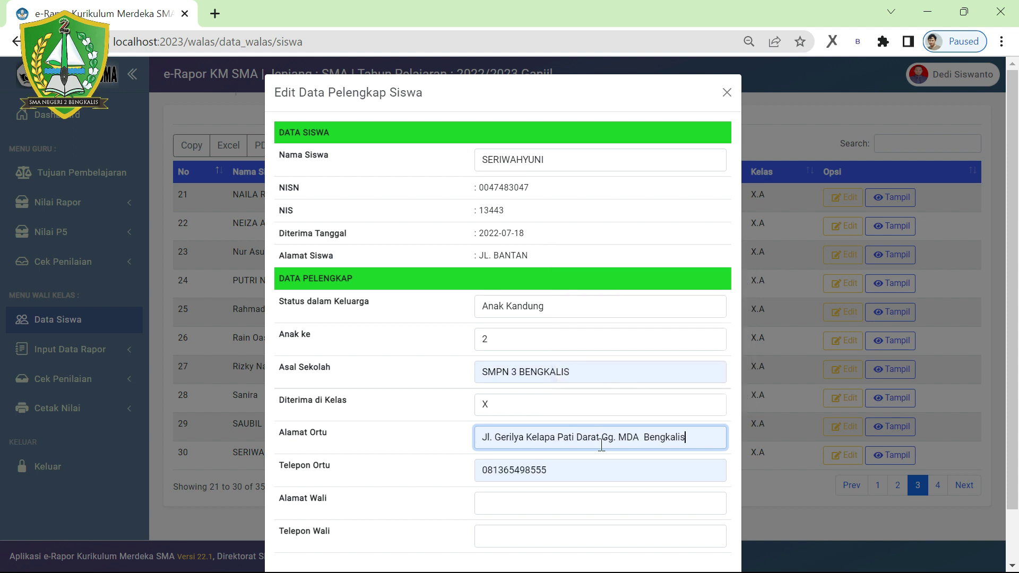
scroll(563, 467, "down", 1)
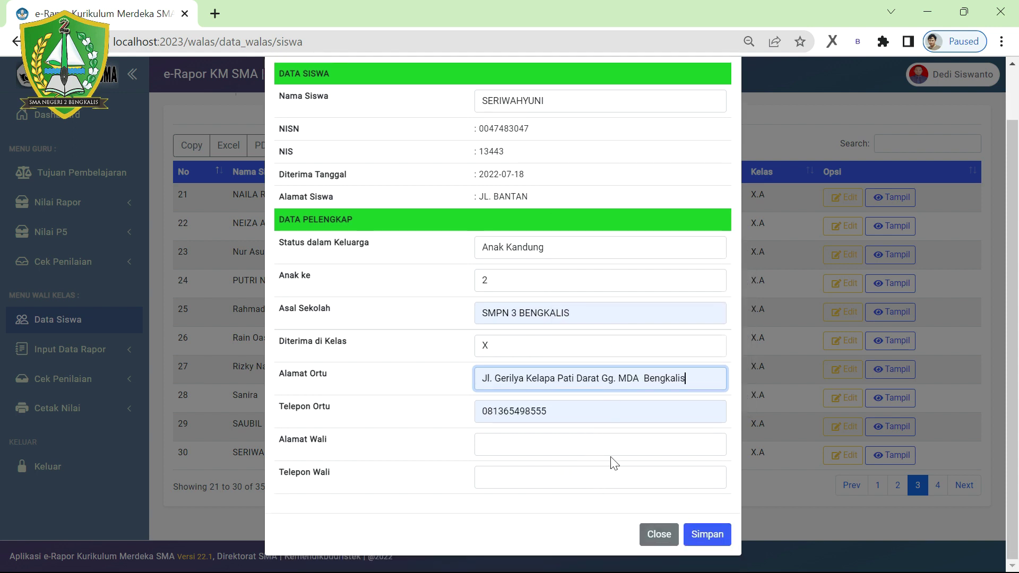
scroll(616, 445, "up", 1)
scroll(634, 425, "down", 1)
left_click(714, 533)
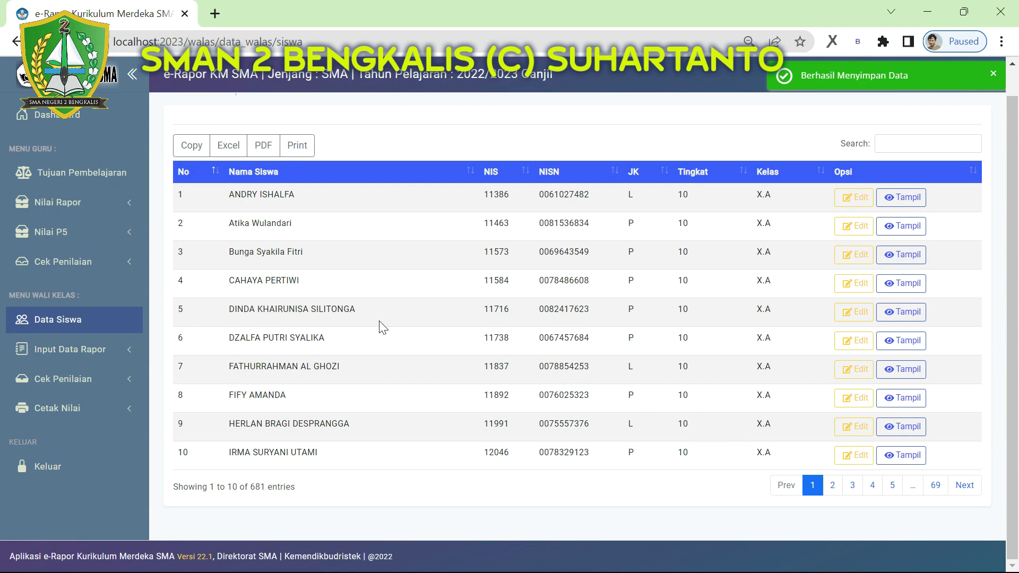
- Open the Input Kehadiran page and load the attendance table for class X.A, Semester 1
left_click(95, 352)
left_click(86, 375)
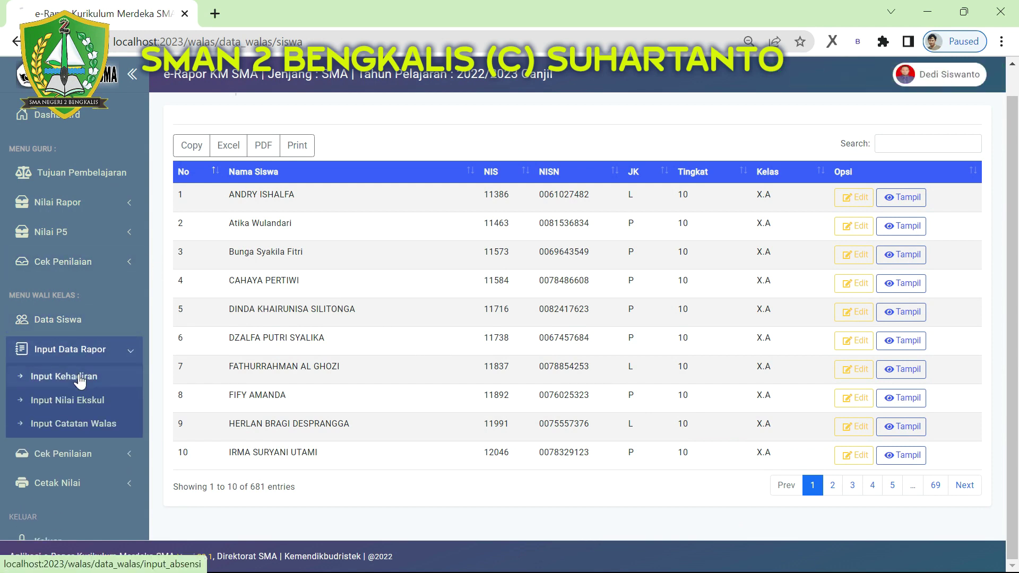
left_click(325, 186)
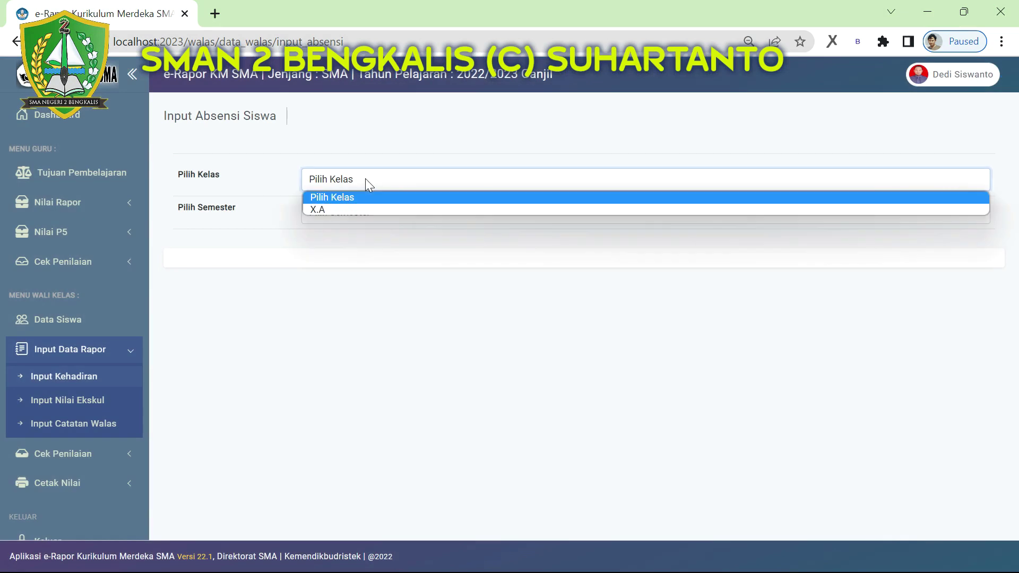
left_click(350, 210)
left_click(370, 215)
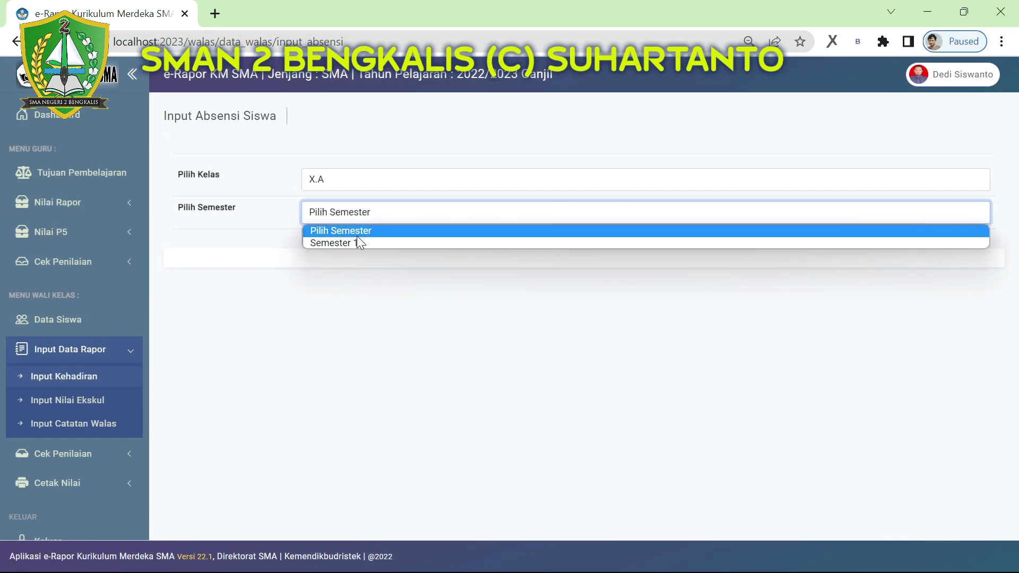
left_click(357, 240)
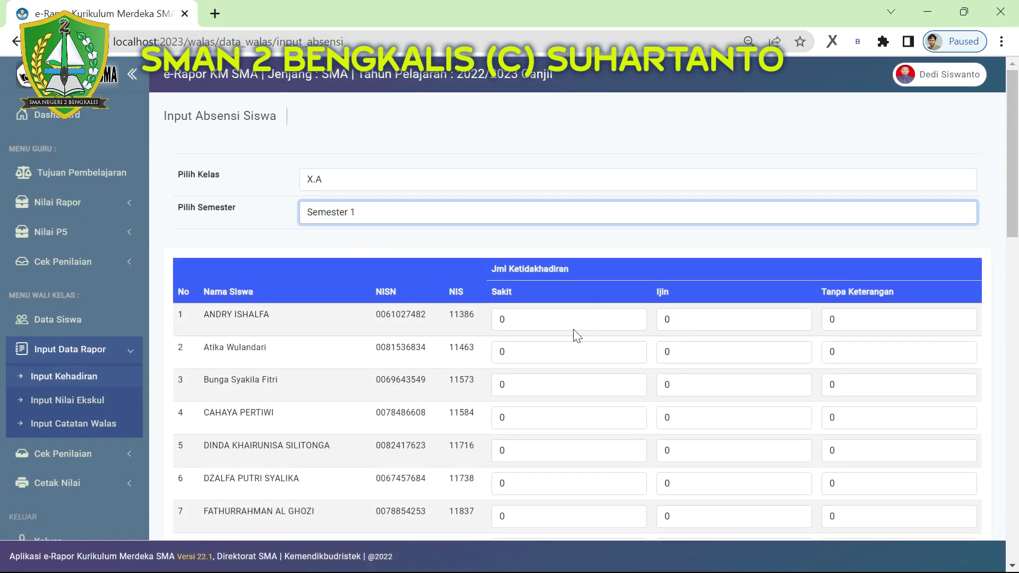
- Set the absences of student no. 4 to 2 for Sakit and 1 for Ijin
scroll(582, 325, "down", 3)
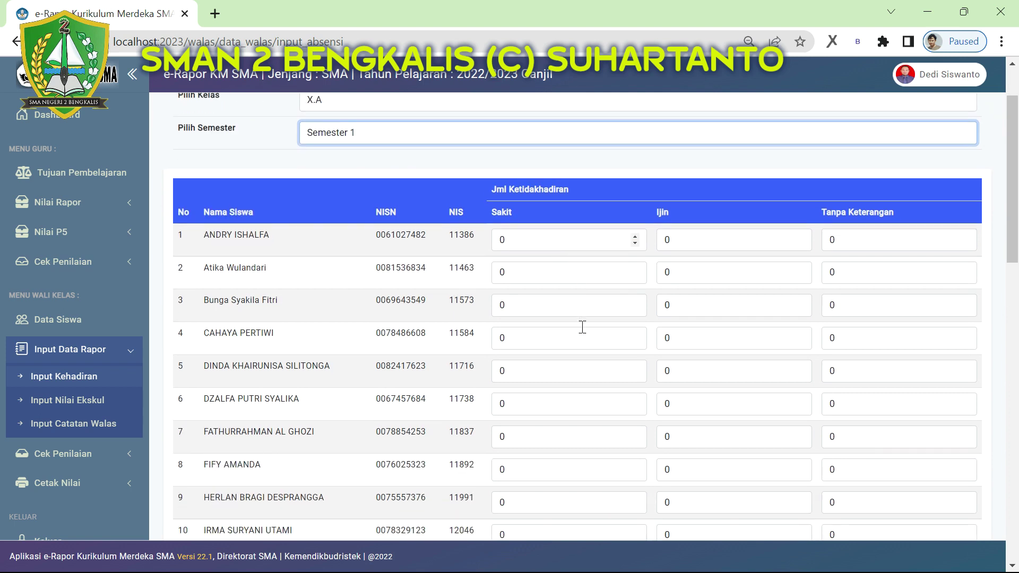
double_click(501, 258)
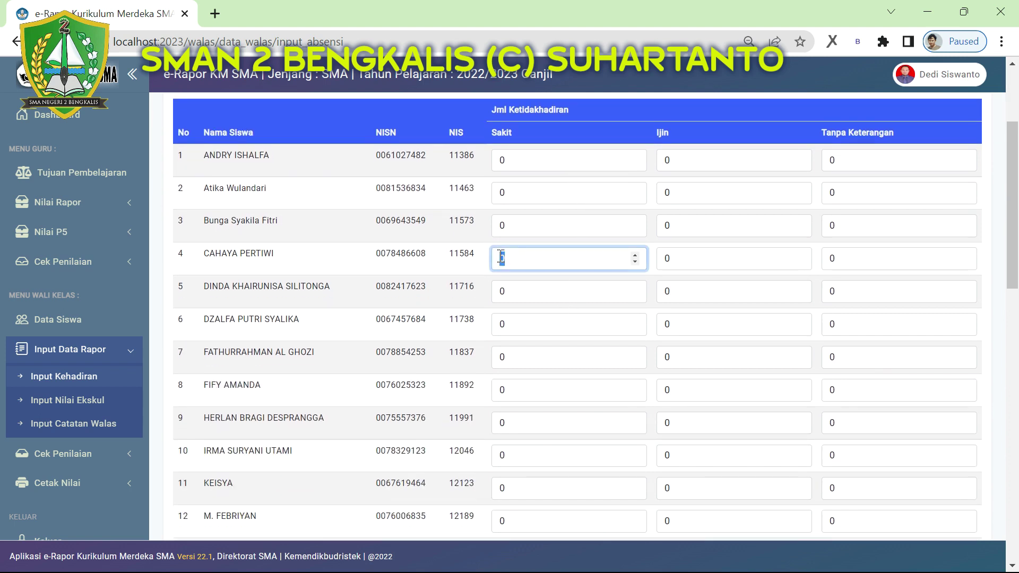
type("2")
key("Tab")
type("1")
- Set the absences of student no. 9 to 1 for Sakit and 1 for Ijin
left_click_drag(554, 423, 488, 424)
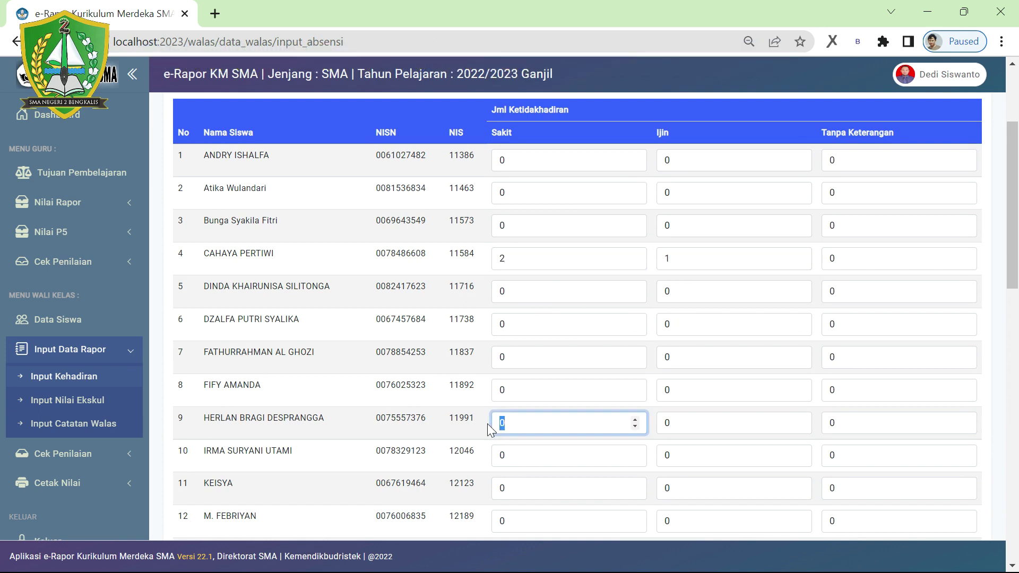
type("1")
left_click_drag(699, 423, 658, 426)
type("1")
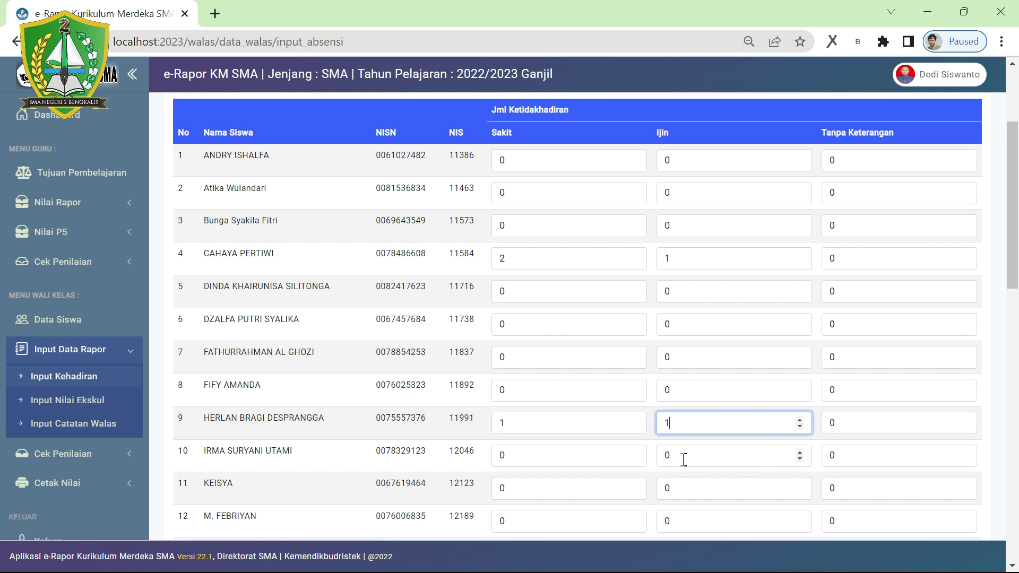
- Set the absences of student no. 12 to 1 for Ijin and 1 for Tanpa Keterangan
scroll(684, 459, "down", 3)
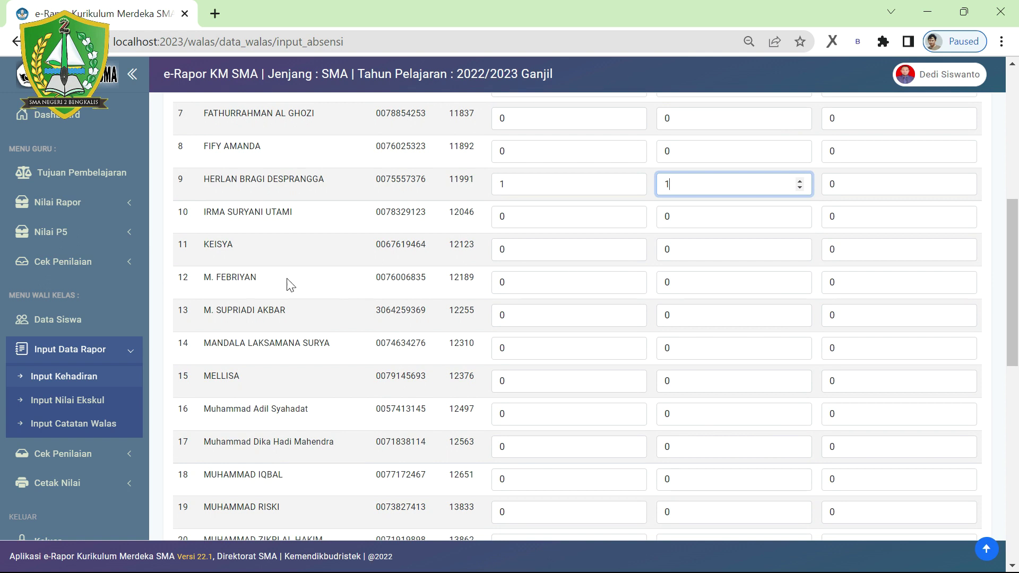
left_click_drag(682, 281, 652, 286)
type("1")
left_click_drag(849, 281, 824, 280)
type("1")
- Set the absences of student no. 18 to 3 for Sakit and 1 for Tanpa Keterangan
scroll(619, 341, "down", 3)
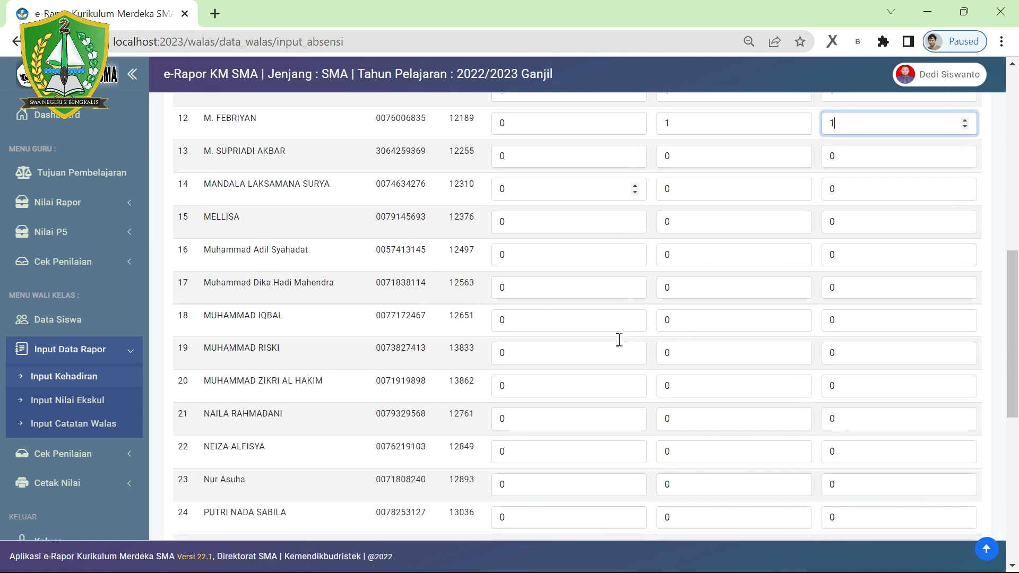
left_click_drag(531, 318, 494, 325)
type("3")
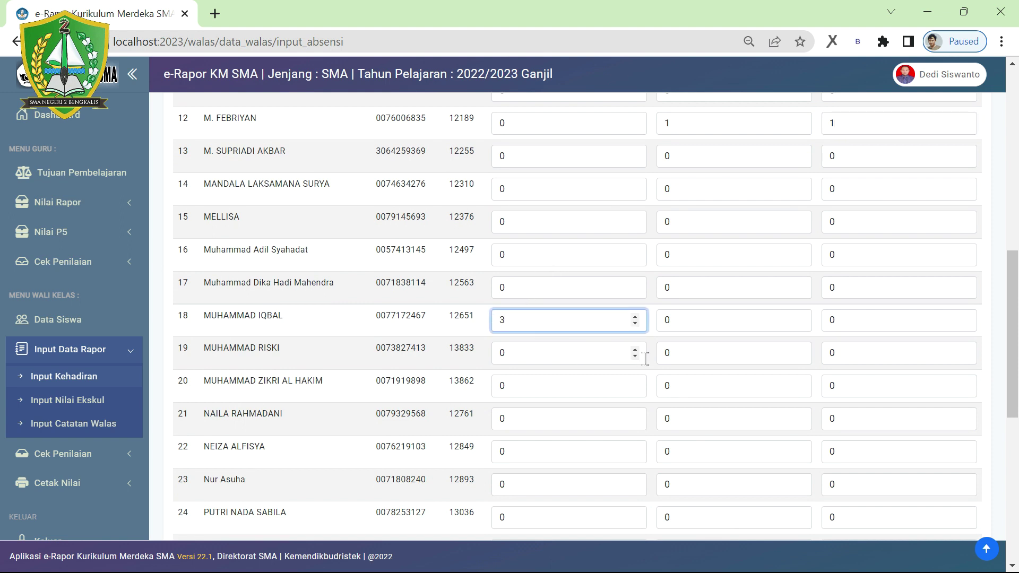
left_click_drag(839, 321, 830, 320)
type("1")
- Set the Sakit absences to 1 for both student no. 23 and student no. 31
scroll(566, 371, "down", 5)
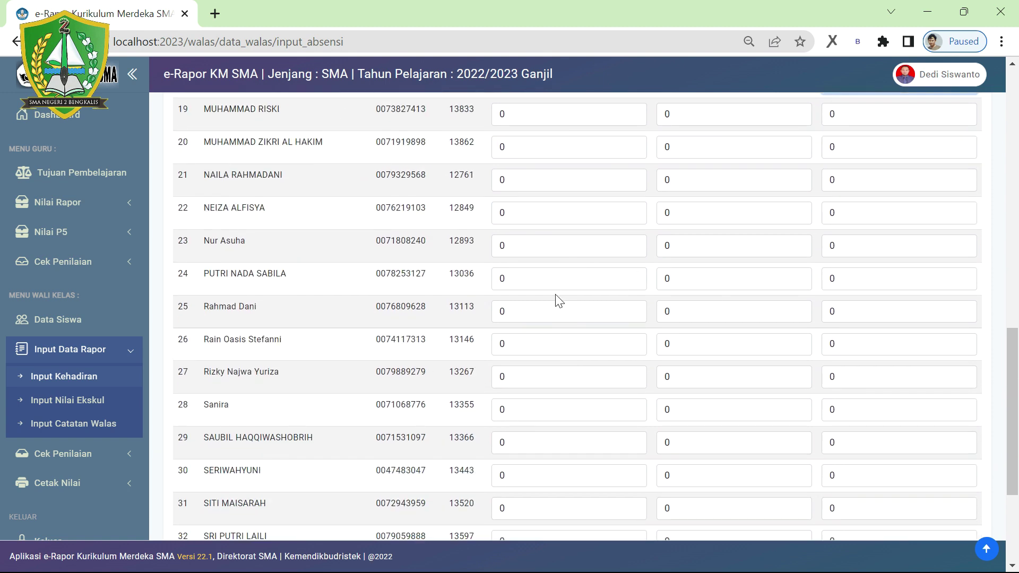
left_click_drag(526, 249, 482, 245)
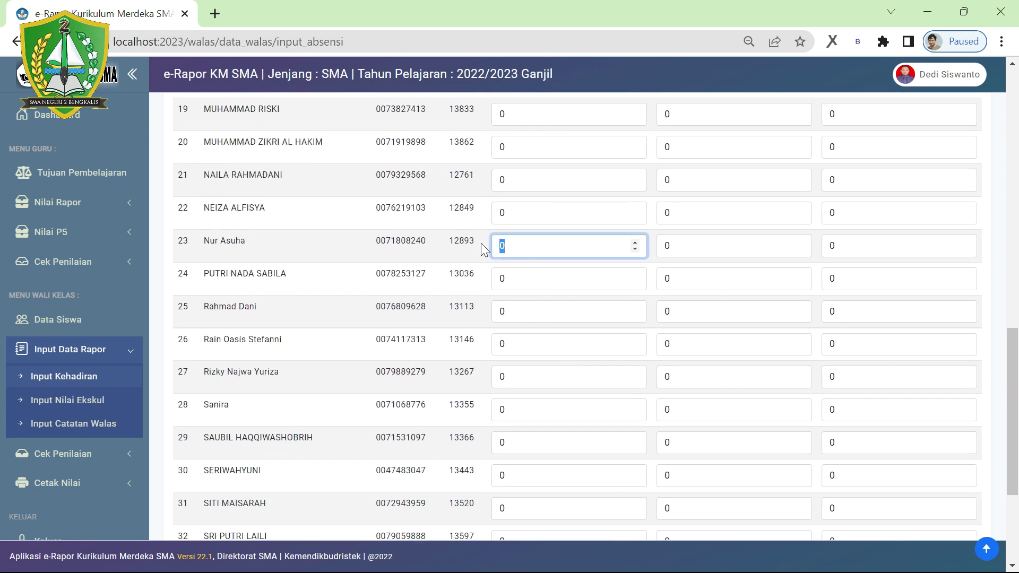
type("1")
scroll(533, 337, "down", 3)
left_click_drag(527, 346, 490, 353)
type("1")
- Set student no. 35's absences to 2 for Sakit and 1 for Ijin, and save the attendance data
scroll(587, 396, "down", 1)
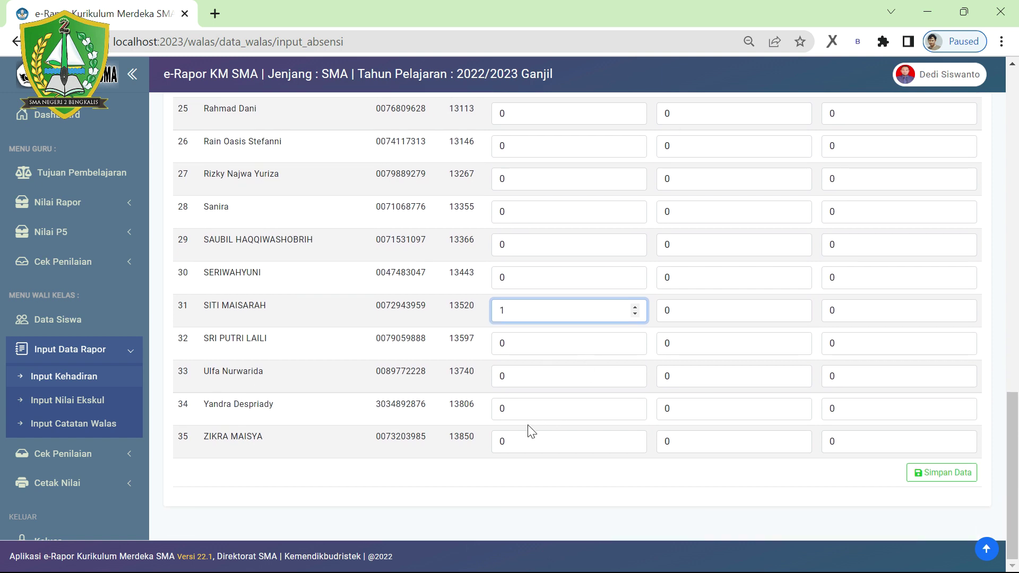
left_click_drag(529, 439, 498, 442)
type("2")
left_click_drag(678, 439, 663, 442)
type("1")
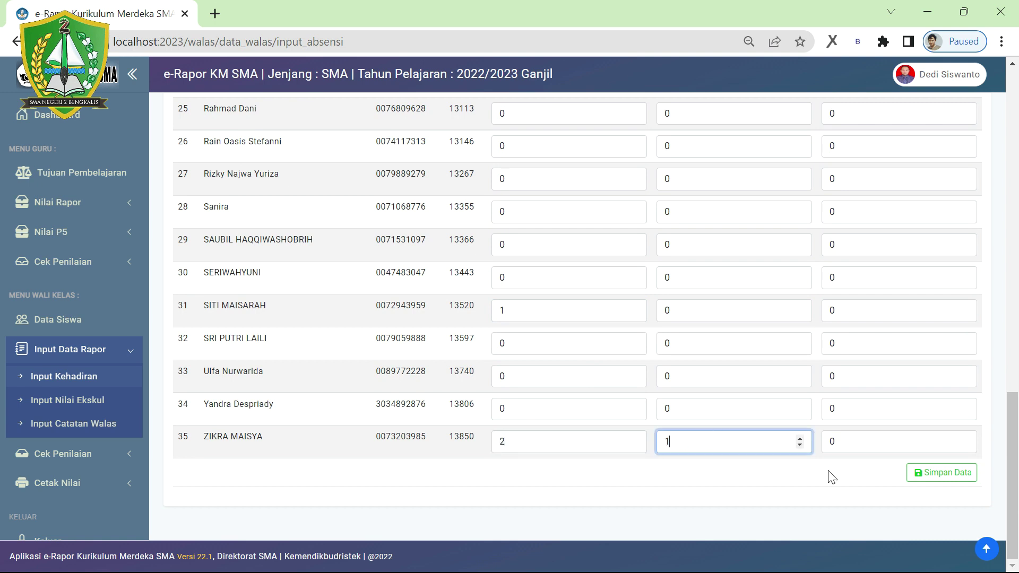
left_click(960, 474)
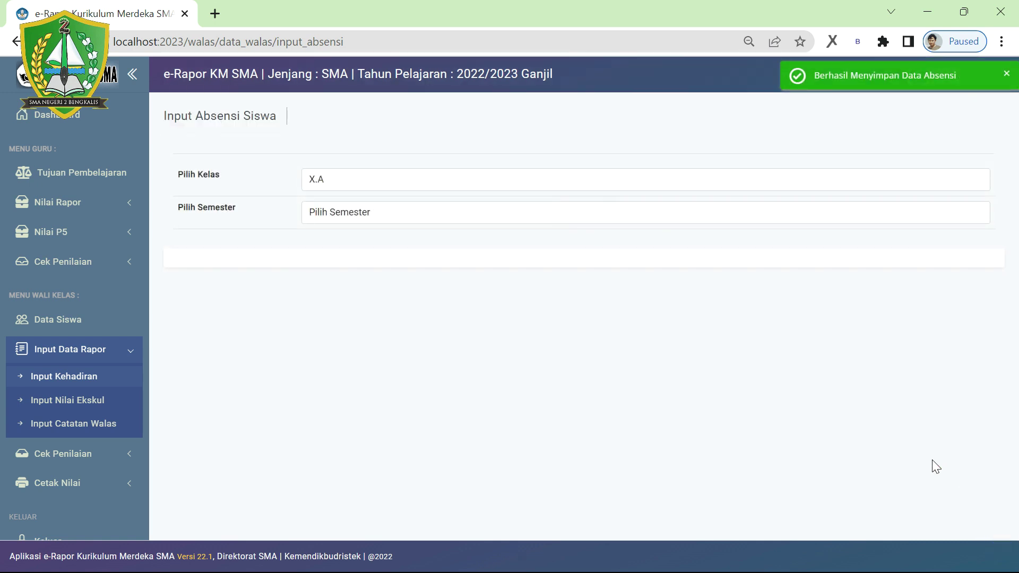
- Open Input Nilai Ekskul for class X.A, Semester 1, and start adding extracurricular grades
left_click(100, 406)
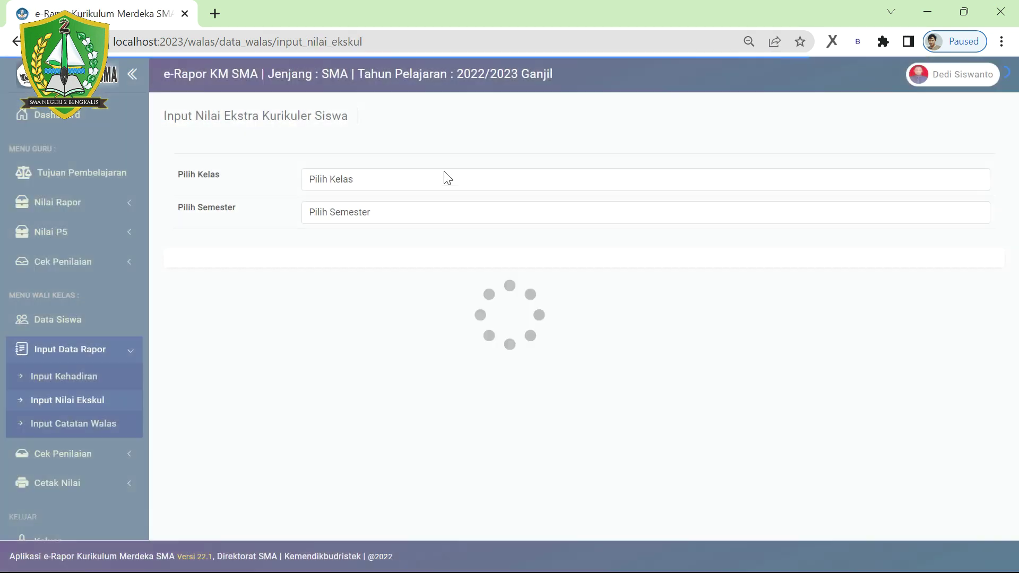
left_click(419, 181)
left_click(349, 210)
left_click(370, 213)
left_click(357, 237)
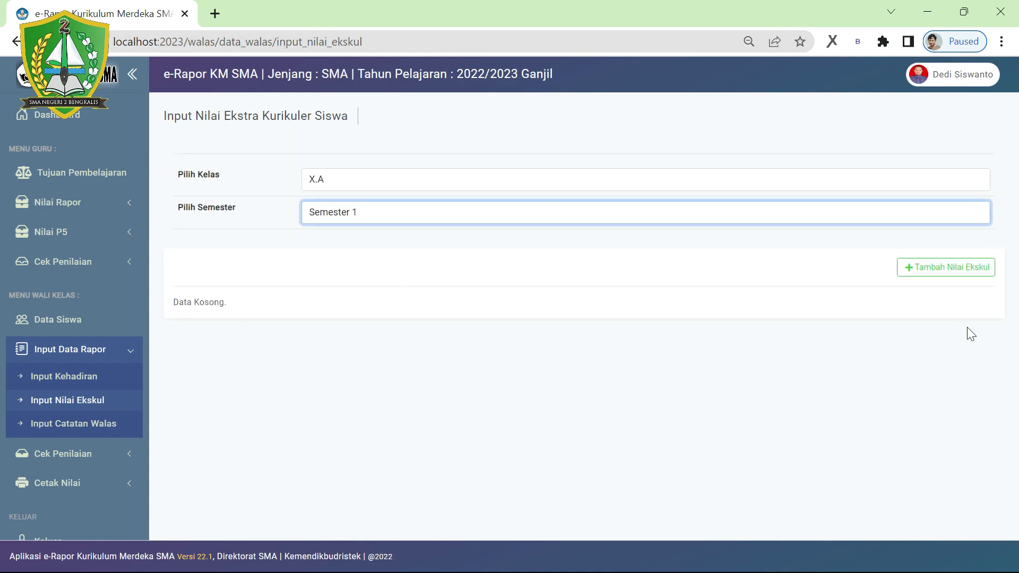
left_click(963, 273)
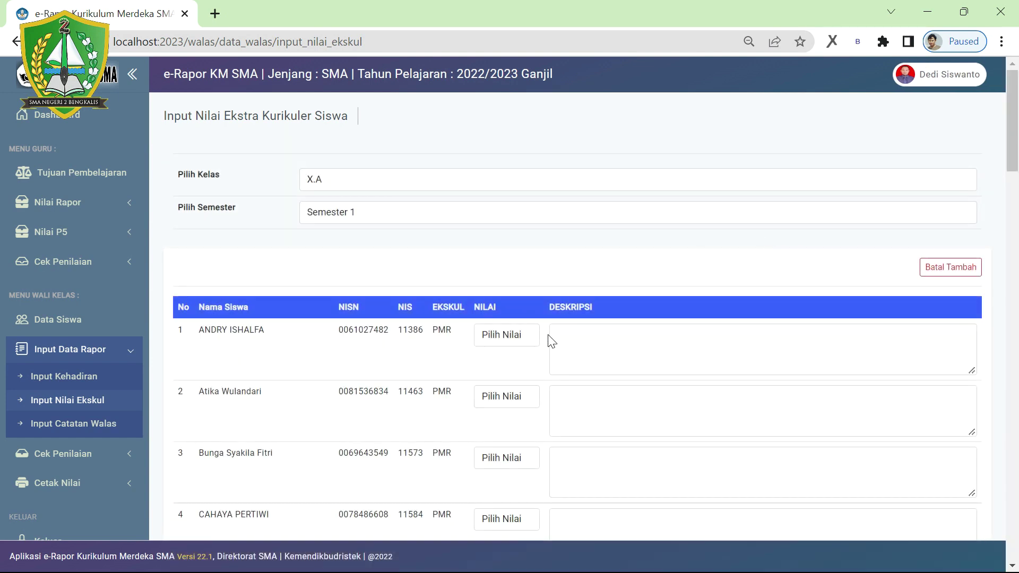
- Set student no. 1's Nilai to Sangat Baik and enter the description "Siswa mampu mengikuti kegiatan dengan baik"
left_click(523, 336)
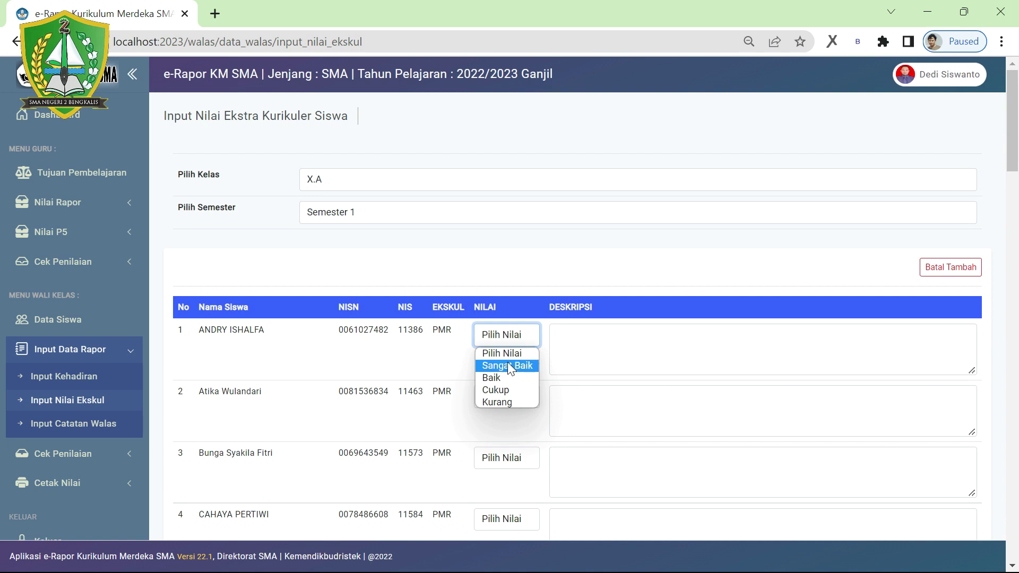
left_click(509, 373)
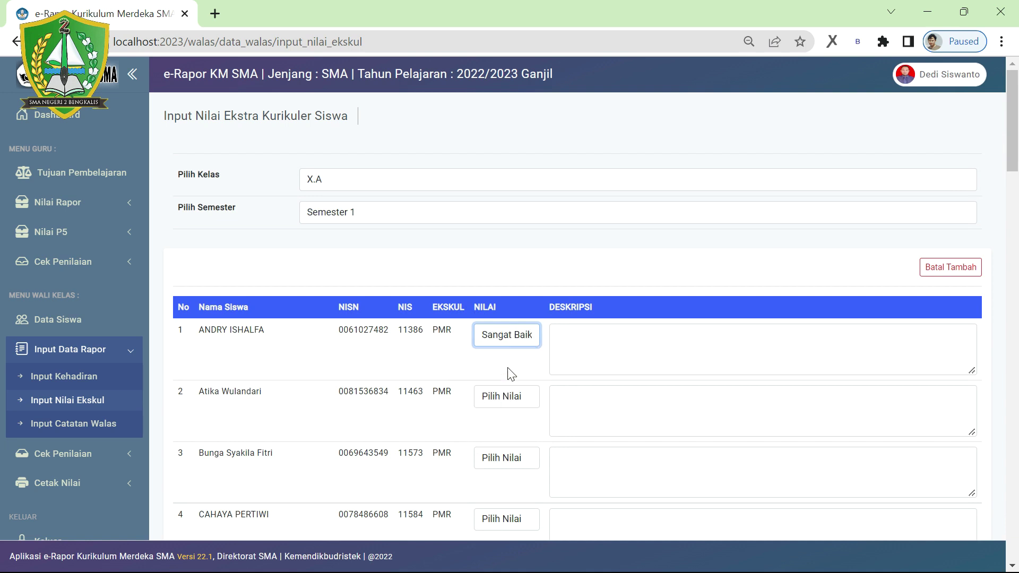
left_click(611, 337)
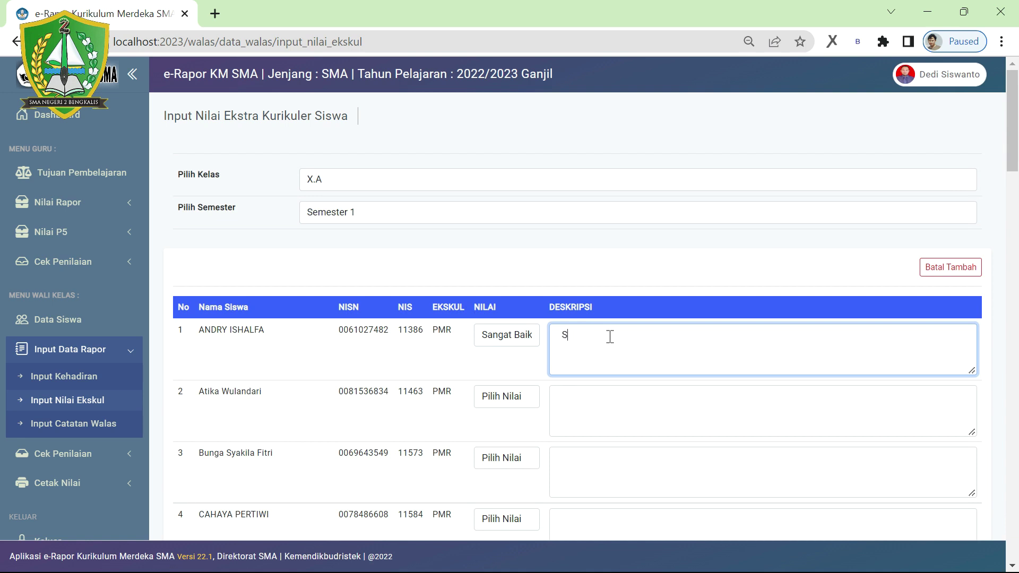
type("Siswa mampu mengikuti kegiatan dengan baik")
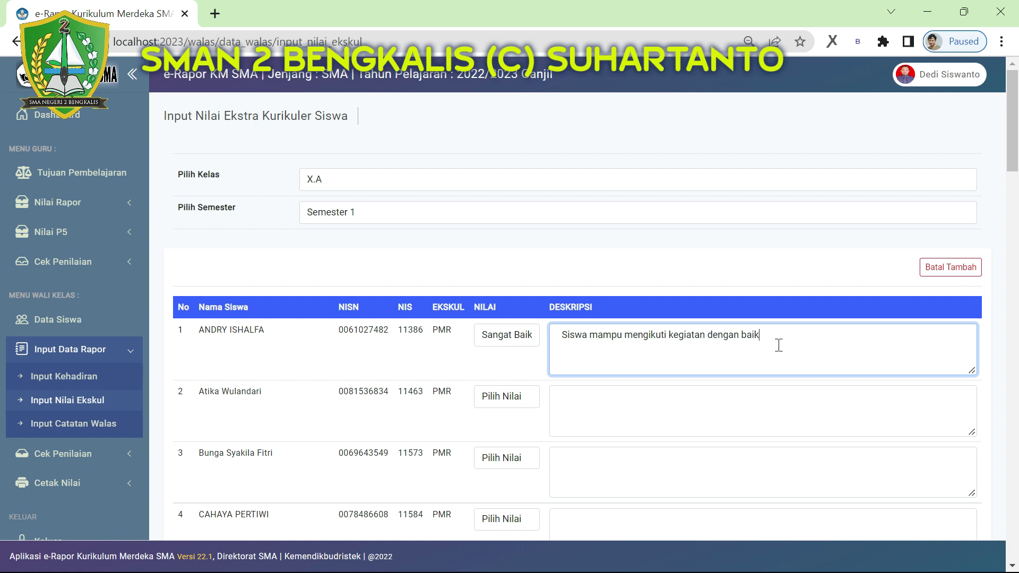
- Expand student no. 1's description to "Siswa mampu mengikuti kegiatan ekstra PMR dengan baik, dan berhasil memiliki kecakapan dalam menangani kecelakaan"
left_click_drag(779, 345, 556, 335)
left_click(687, 343)
type("ektra PMR")
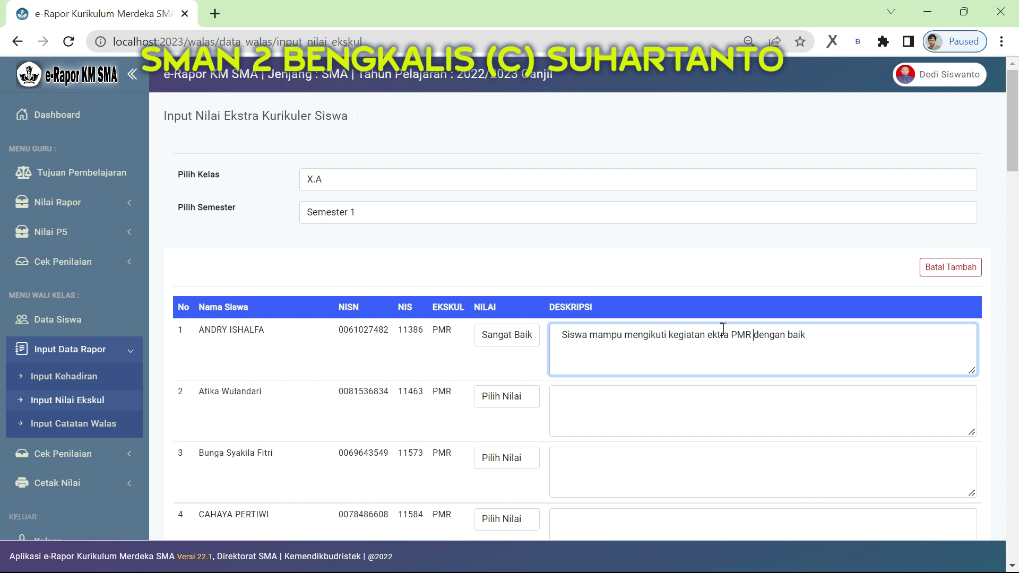
left_click(718, 336)
type("s")
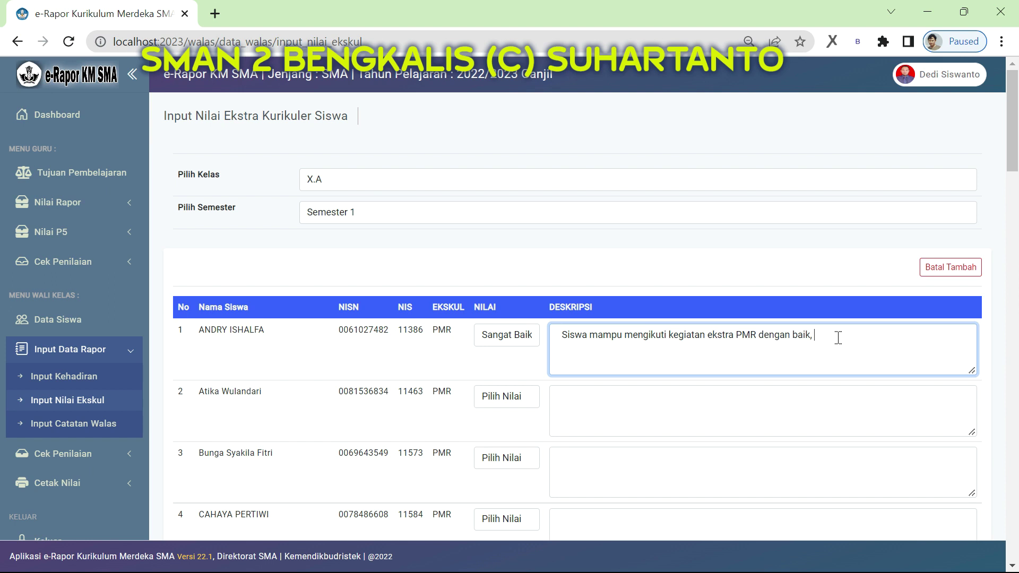
type(" berhasil memiliki kec")
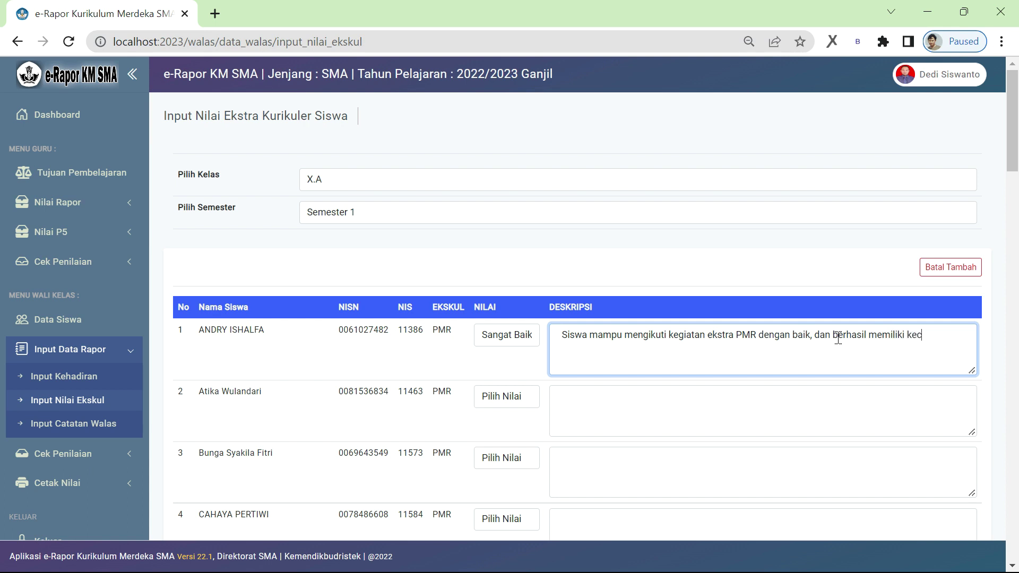
type("lam menangani kecelakaan")
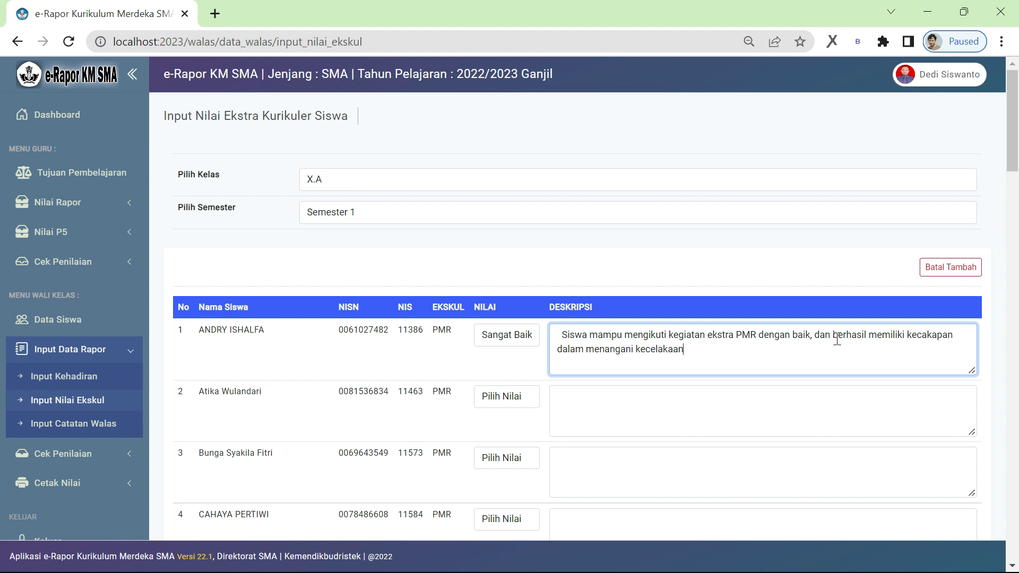
- Remove the leading spaces before "Siswa" in student no. 1's description
left_click_drag(566, 335, 703, 367)
left_click(569, 335)
key("BackSpace")
key("BackSpace")
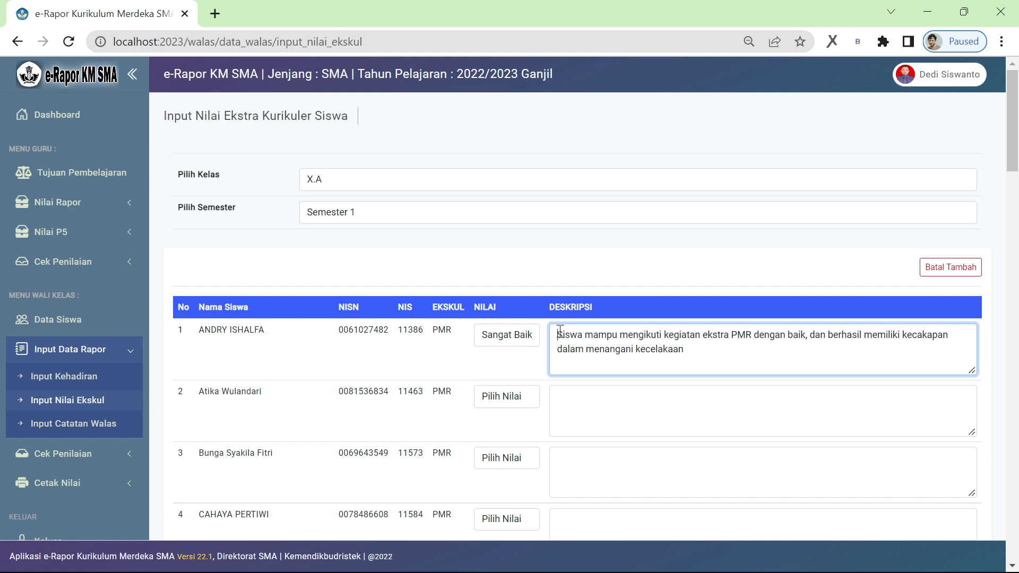
- Copy student no. 1's complete description into the Deskripsi fields of students no. 2 to 5
left_click_drag(559, 334, 684, 356)
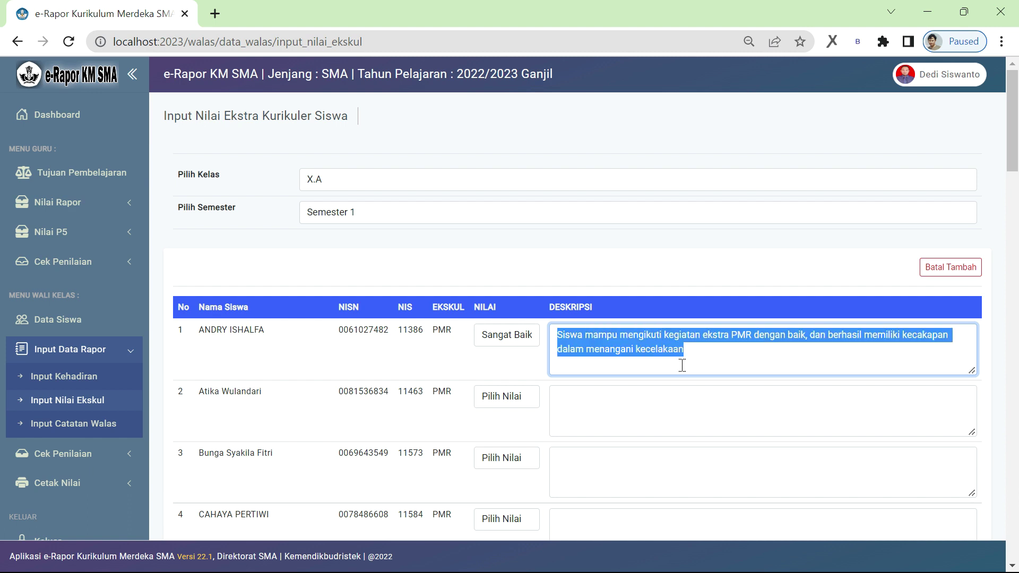
key("ctrl+c")
left_click(665, 423)
key("ctrl+v")
left_click(637, 471)
key("ctrl+v")
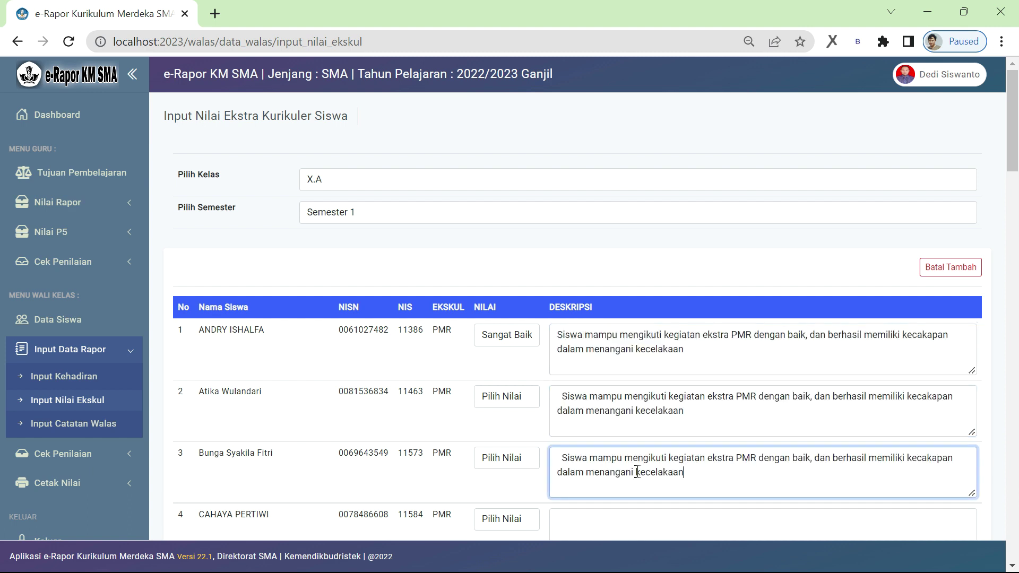
scroll(619, 482, "down", 3)
left_click(609, 359)
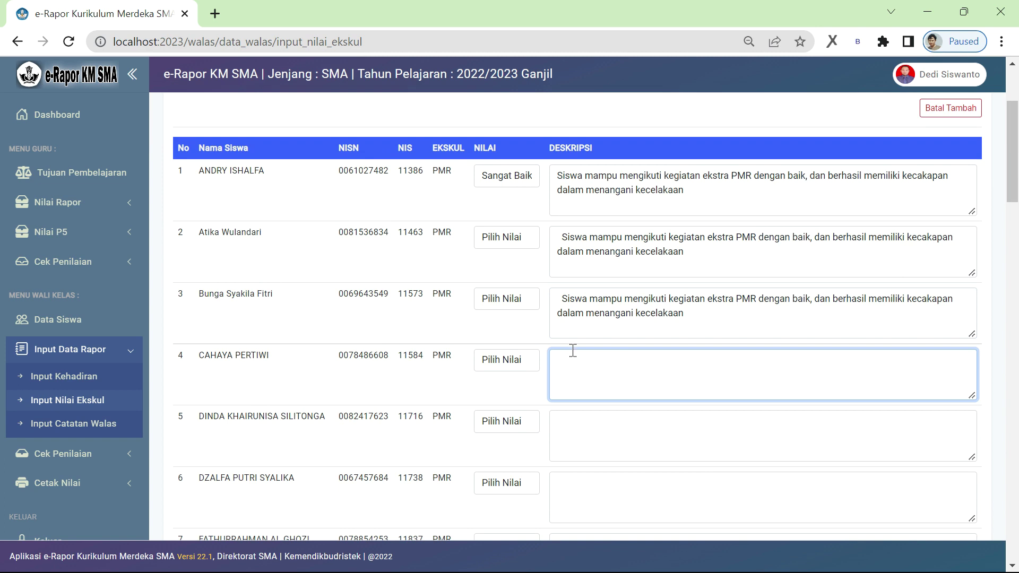
key("ctrl+v")
left_click(582, 419)
key("ctrl+v")
- Paste the copied PMR description into the Deskripsi fields of students no. 6, 7 and 8
scroll(586, 449, "down", 3)
left_click(586, 338)
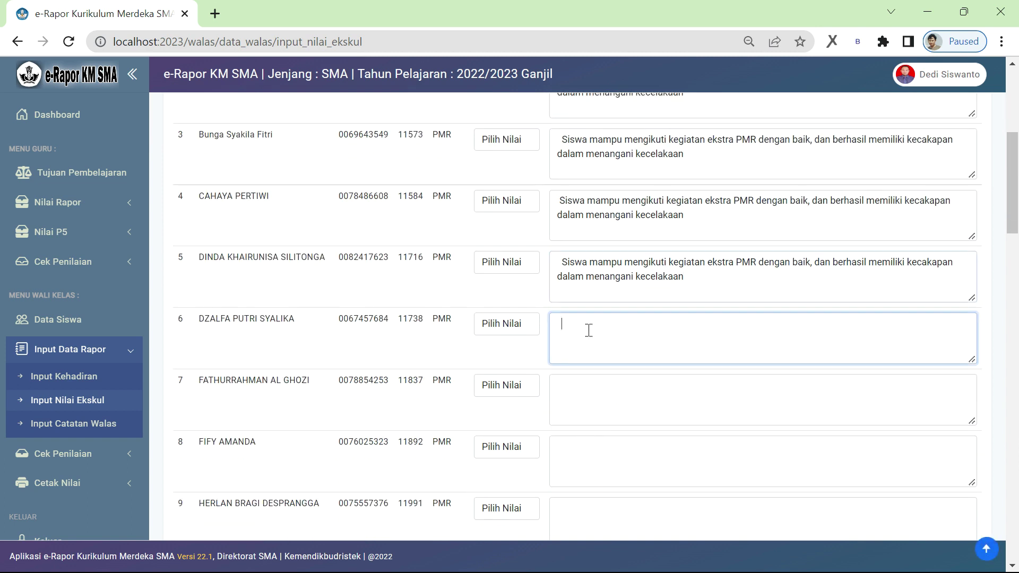
key("ctrl+v")
left_click(586, 392)
key("ctrl+v")
left_click(590, 460)
key("ctrl+v")
- Paste the copied PMR description into the Deskripsi fields of students no. 9 to 12
scroll(649, 405, "down", 4)
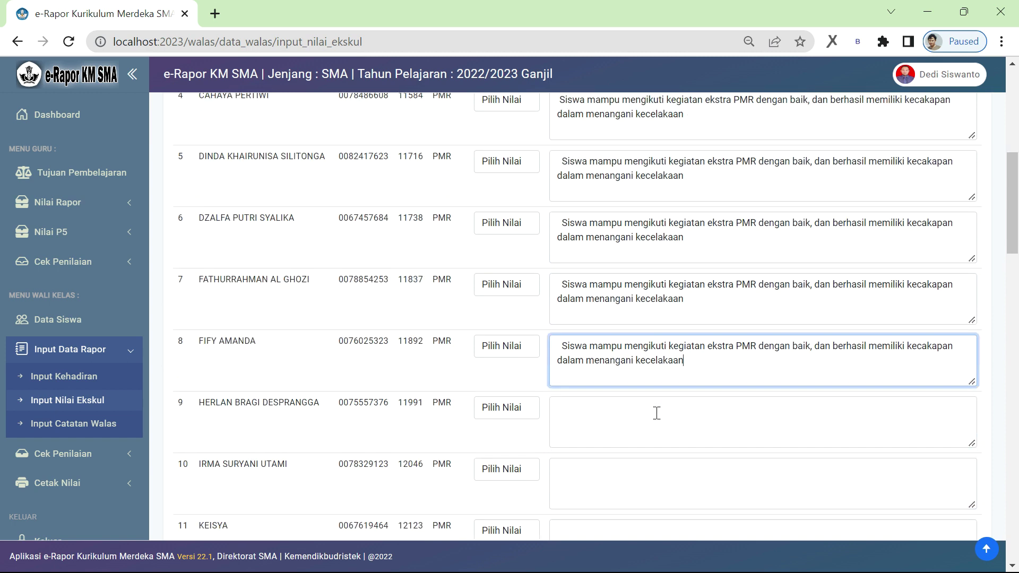
left_click(604, 295)
key("ctrl+v")
left_click(607, 335)
key("ctrl+v")
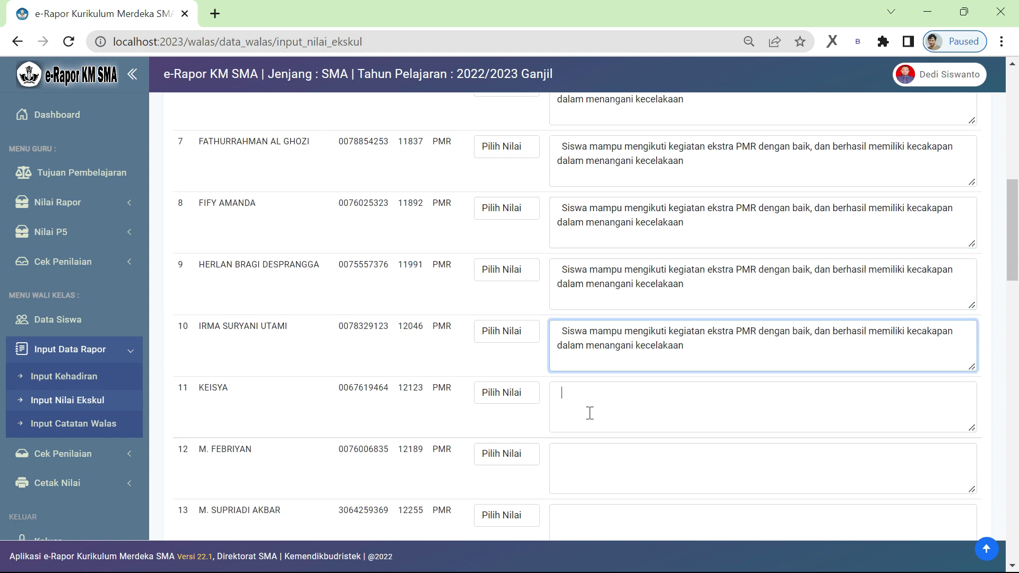
left_click(589, 412)
key("ctrl+v")
left_click(610, 455)
key("ctrl+v")
- Paste the copied PMR description into the Deskripsi fields of students no. 13 to 16
scroll(610, 455, "down", 4)
left_click(601, 294)
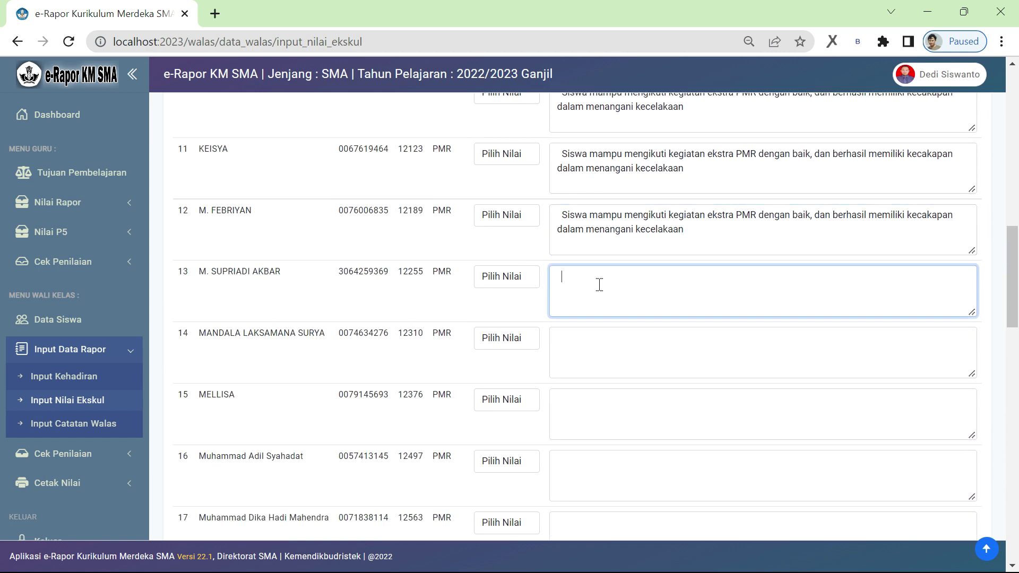
key("ctrl+v")
left_click(605, 359)
key("ctrl+v")
left_click(600, 429)
key("ctrl+v")
left_click(597, 469)
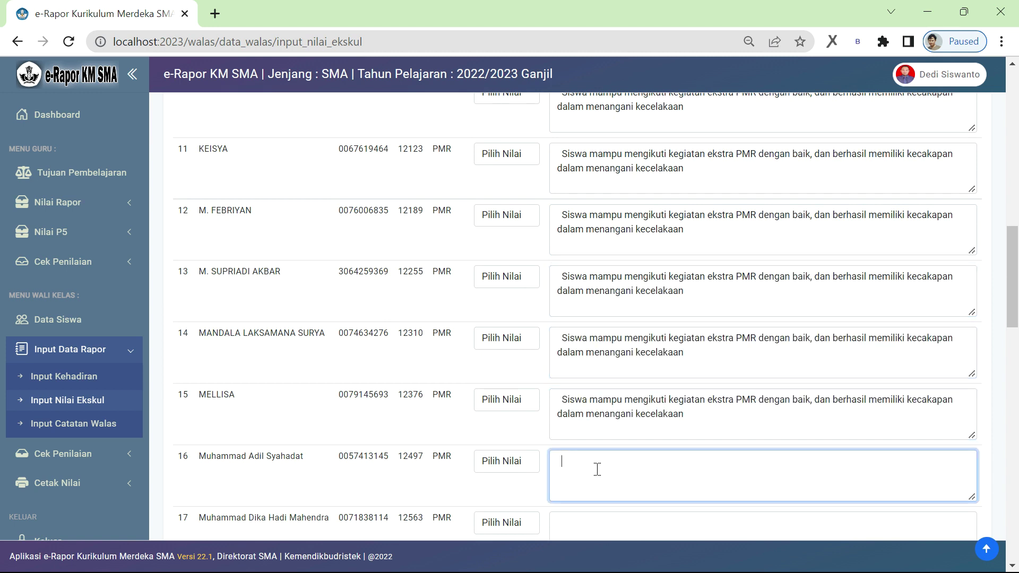
key("ctrl+v")
- Paste the copied PMR description into the Deskripsi fields of students no. 17, 18 and 19
scroll(598, 469, "down", 5)
left_click(591, 220)
key("ctrl+v")
left_click(587, 278)
key("ctrl+v")
key("ctrl+v")
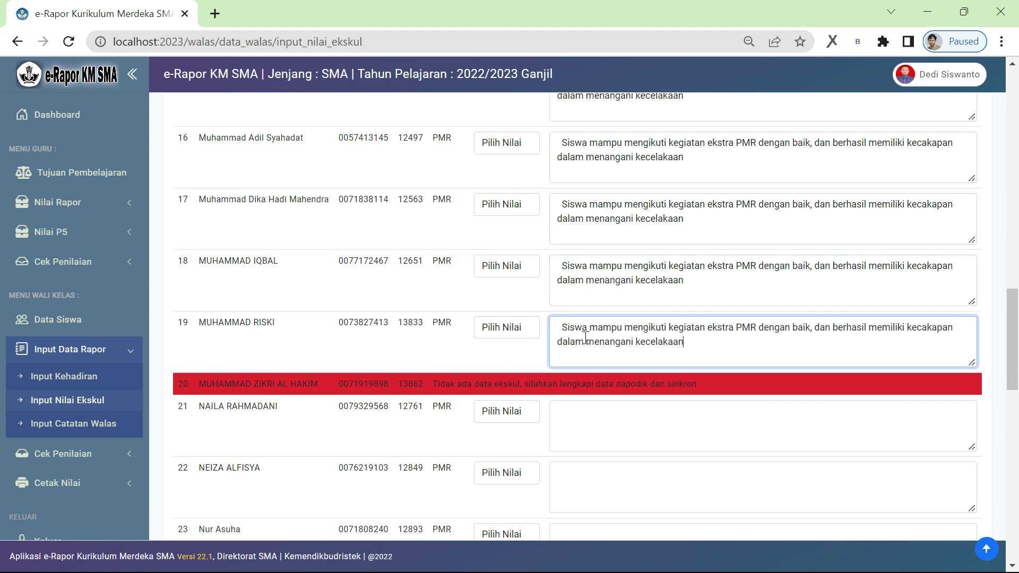
- Paste the copied PMR description into the Deskripsi fields of students no. 21 to 24
left_click(584, 426)
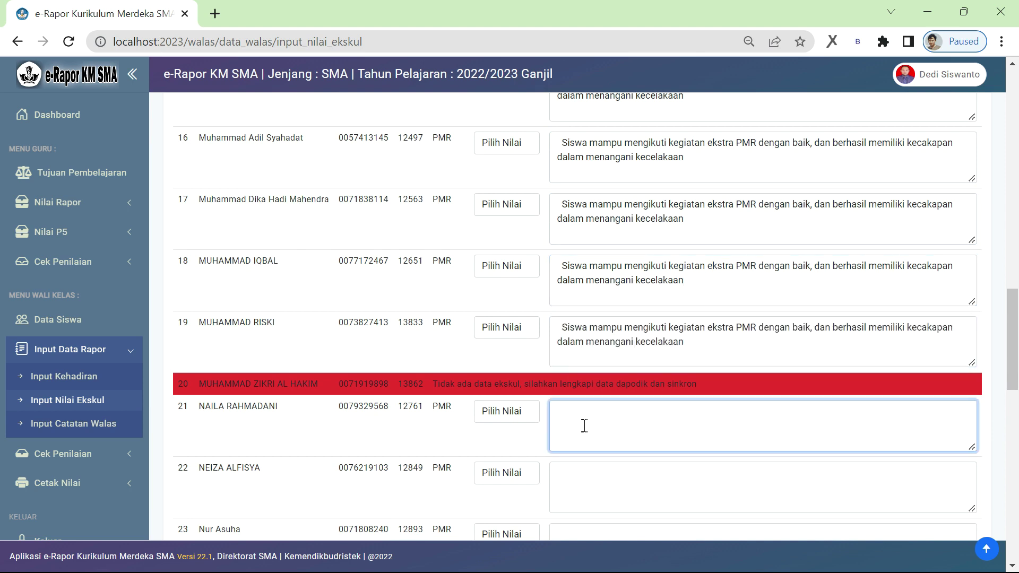
key("ctrl+v")
left_click(587, 472)
key("ctrl+v")
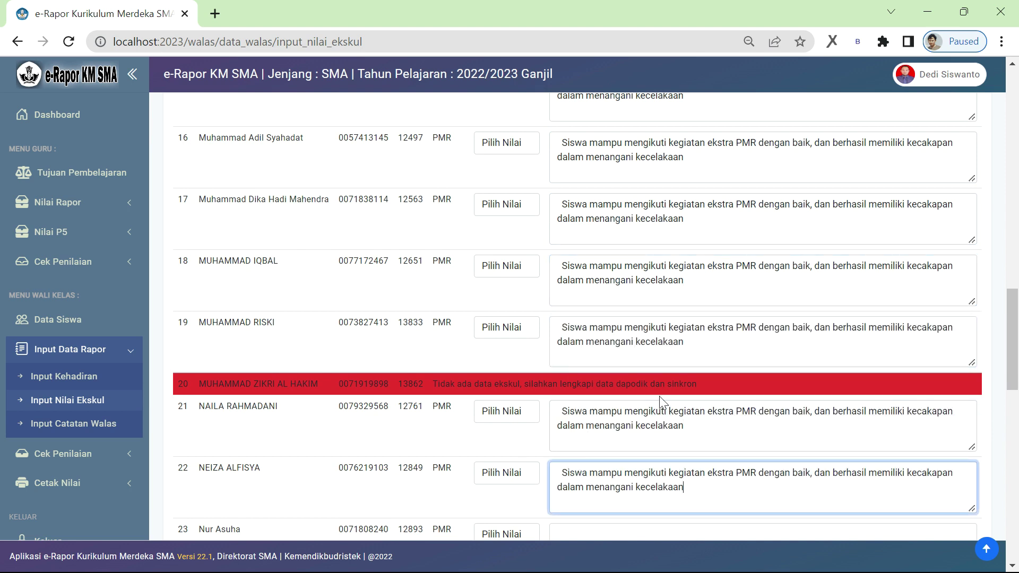
scroll(679, 387, "down", 3)
left_click(601, 370)
key("ctrl+v")
left_click(593, 473)
key("ctrl+v")
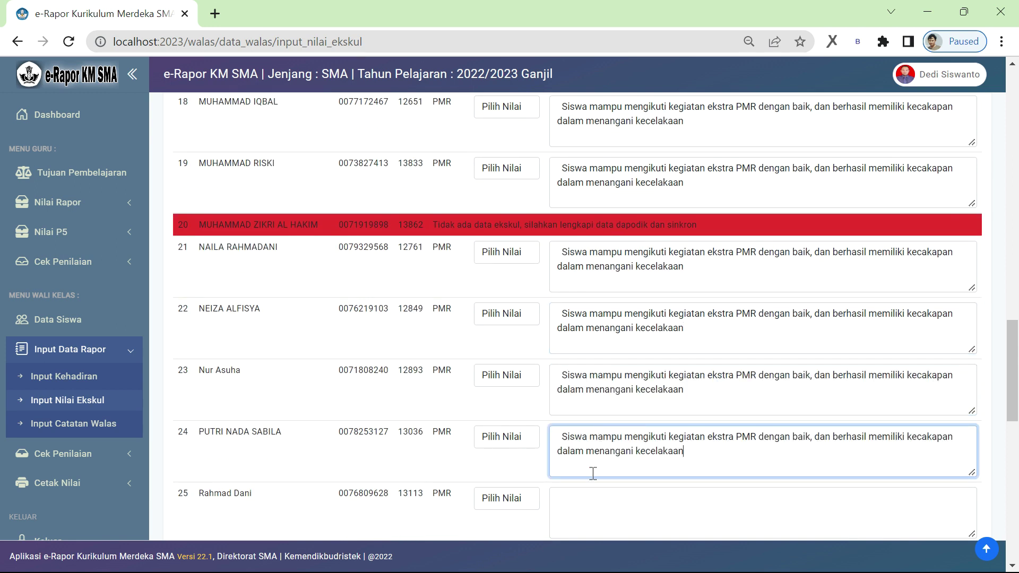
- Paste the copied PMR description into the Deskripsi fields of students no. 25, 26 and 27
scroll(593, 473, "down", 3)
left_click(594, 364)
key("ctrl+v")
left_click(587, 413)
key("ctrl+v")
left_click(583, 466)
key("ctrl+v")
- Paste the copied PMR description into the Deskripsi fields of students no. 28 to 31
scroll(644, 422, "down", 4)
left_click(580, 291)
key("ctrl+v")
left_click(587, 367)
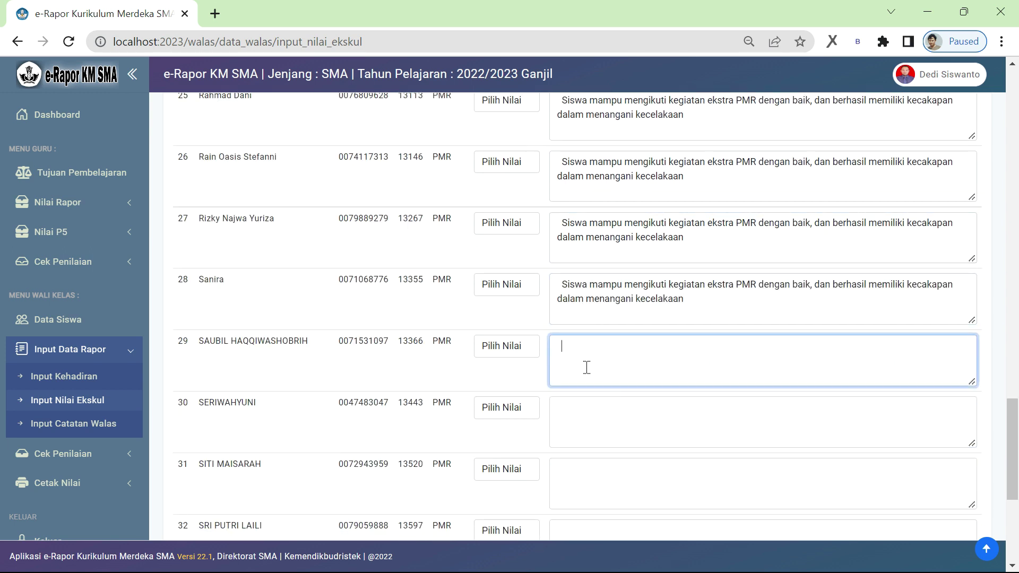
key("ctrl+v")
left_click(585, 430)
key("ctrl+v")
left_click(585, 476)
key("ctrl+v")
- Paste the copied PMR description into the Deskripsi fields of students no. 32 to 35
scroll(599, 433, "down", 3)
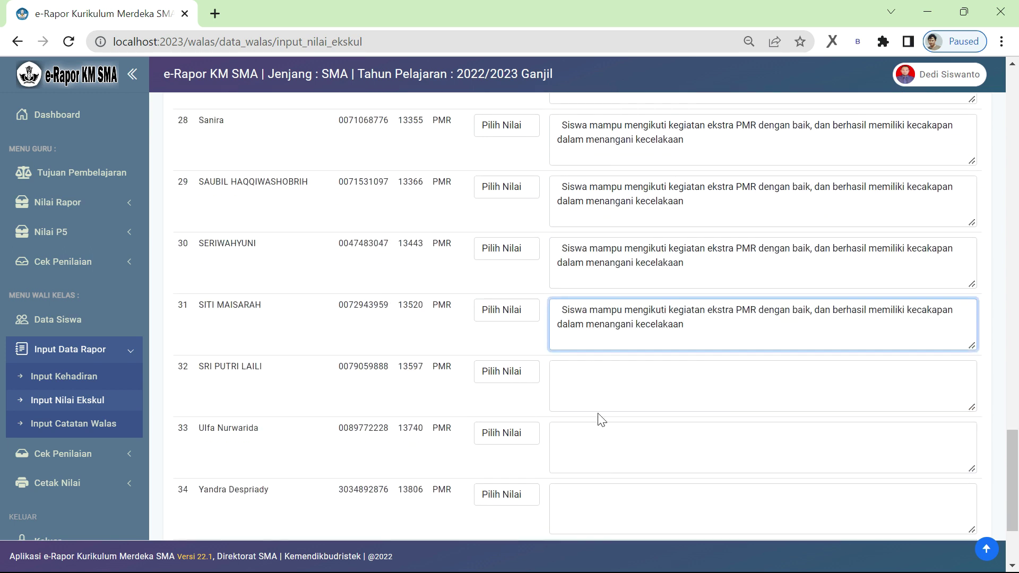
left_click(595, 367)
key("ctrl+v")
left_click(585, 447)
key("ctrl+v")
scroll(601, 439, "down", 3)
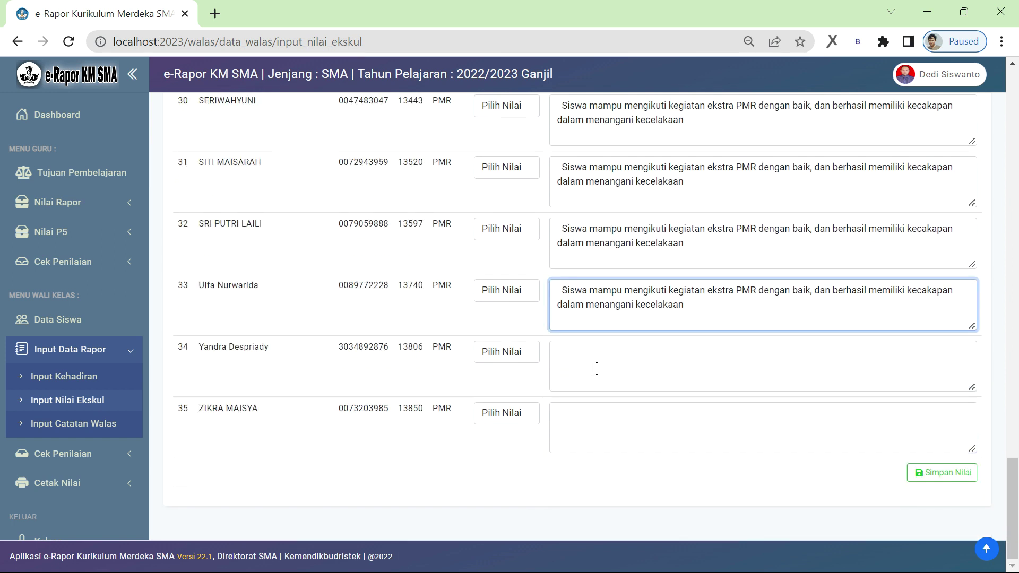
left_click(594, 369)
key("ctrl+v")
left_click(589, 417)
key("ctrl+v")
- Set the Nilai of students no. 35, 34, 33, 32 and 31 to Baik
left_click(518, 417)
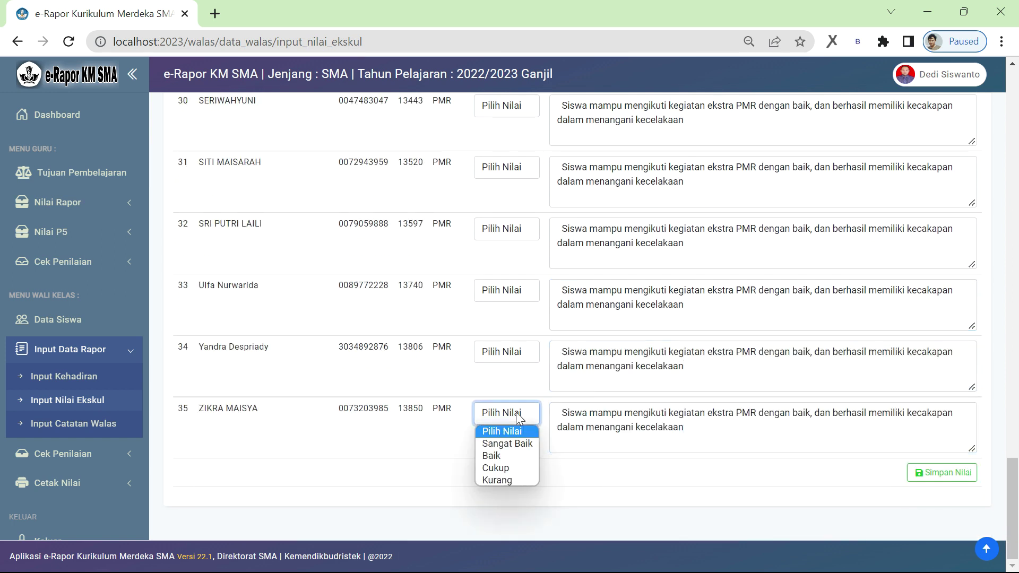
left_click(507, 454)
left_click(510, 352)
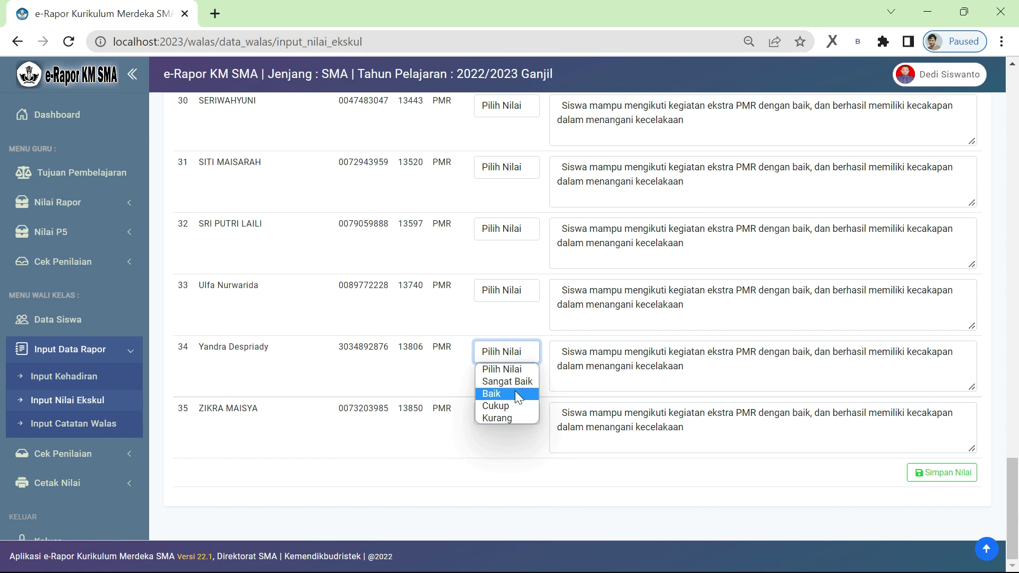
left_click(515, 393)
left_click(517, 297)
left_click(516, 333)
left_click(518, 228)
left_click(509, 271)
left_click(510, 169)
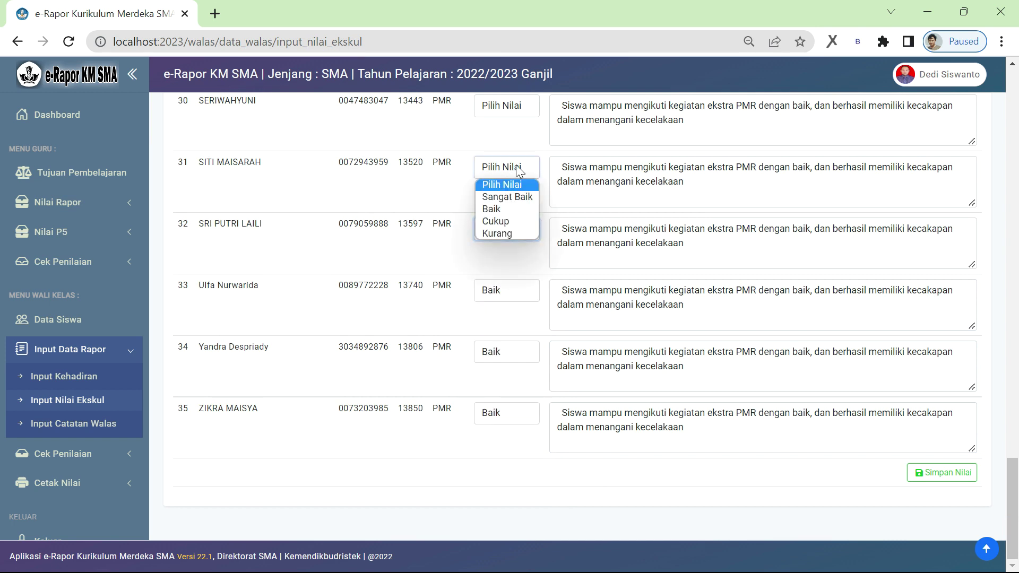
left_click(509, 209)
- Set the Nilai of students no. 30, 29 and 28 to Baik
scroll(510, 212, "up", 3)
left_click(518, 266)
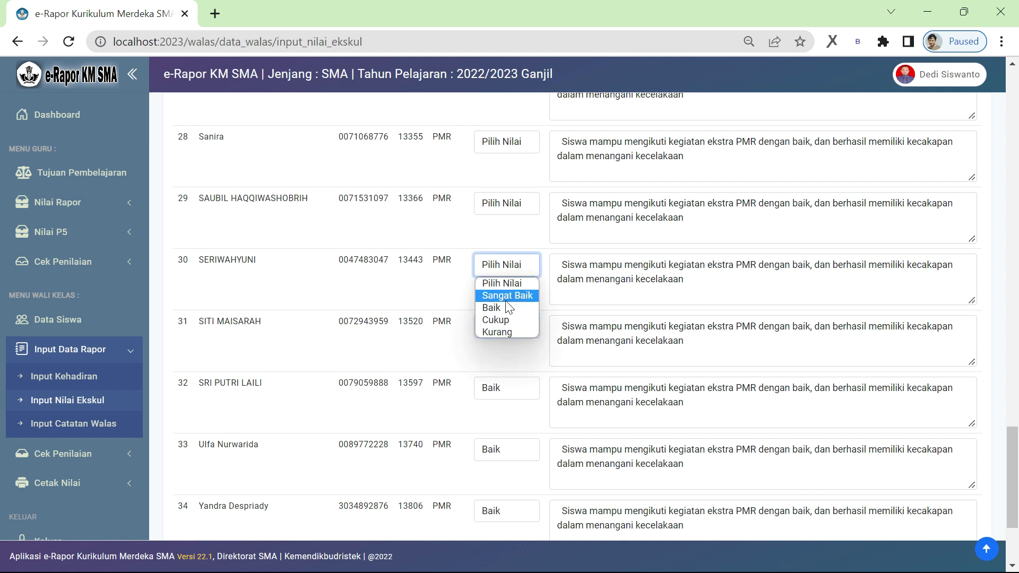
left_click(508, 308)
left_click(510, 203)
left_click(504, 246)
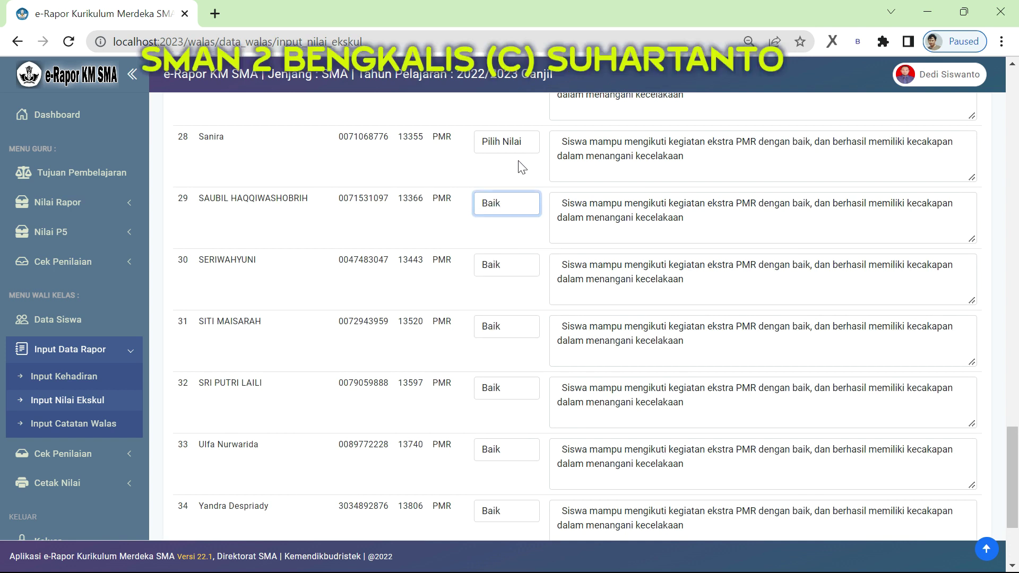
left_click(509, 142)
left_click(508, 181)
- Set the Nilai of students no. 27 and 26 to Baik
scroll(507, 180, "up", 2)
left_click(517, 160)
left_click(510, 201)
scroll(501, 244, "up", 3)
left_click(505, 258)
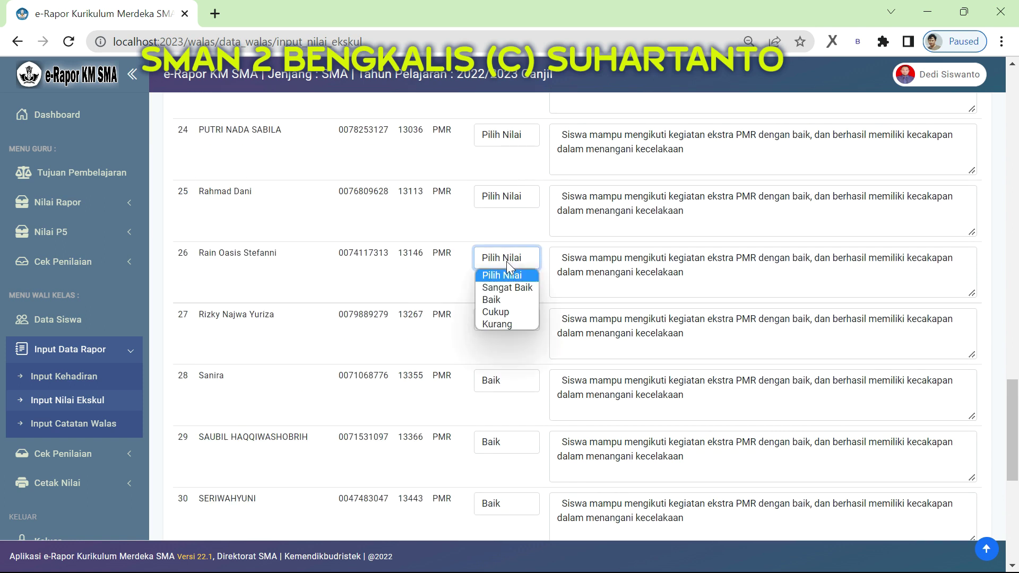
left_click(509, 300)
- Set student no. 25's Nilai to Sangat Baik and student no. 24's Nilai to Baik
left_click(505, 198)
left_click(500, 234)
left_click(505, 136)
left_click(501, 177)
- Set the Nilai of students no. 23, 22 and 21 to Baik
scroll(505, 178, "up", 5)
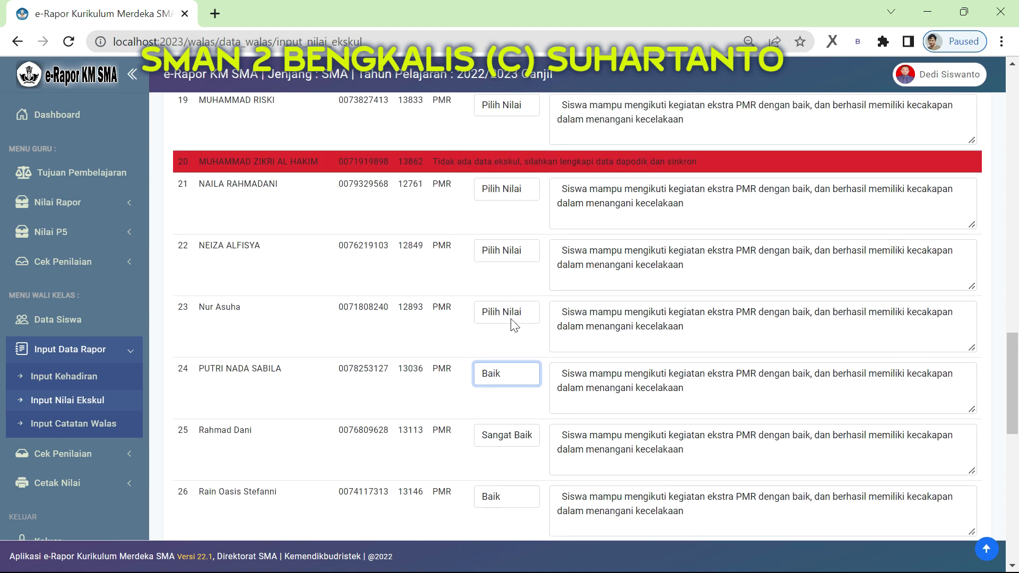
left_click(511, 308)
left_click(506, 343)
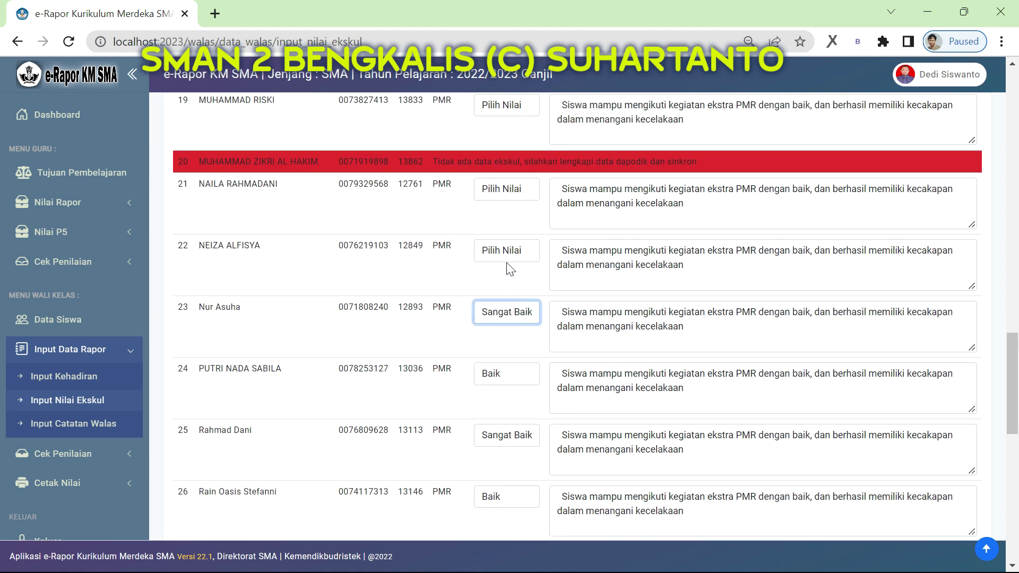
left_click(505, 257)
left_click(493, 293)
left_click(510, 314)
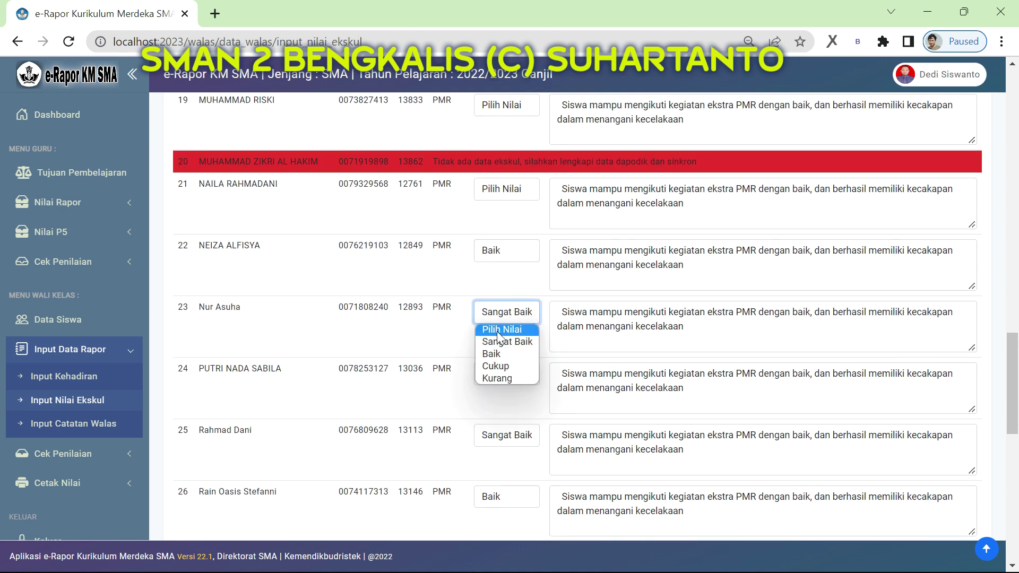
left_click(494, 354)
left_click(504, 190)
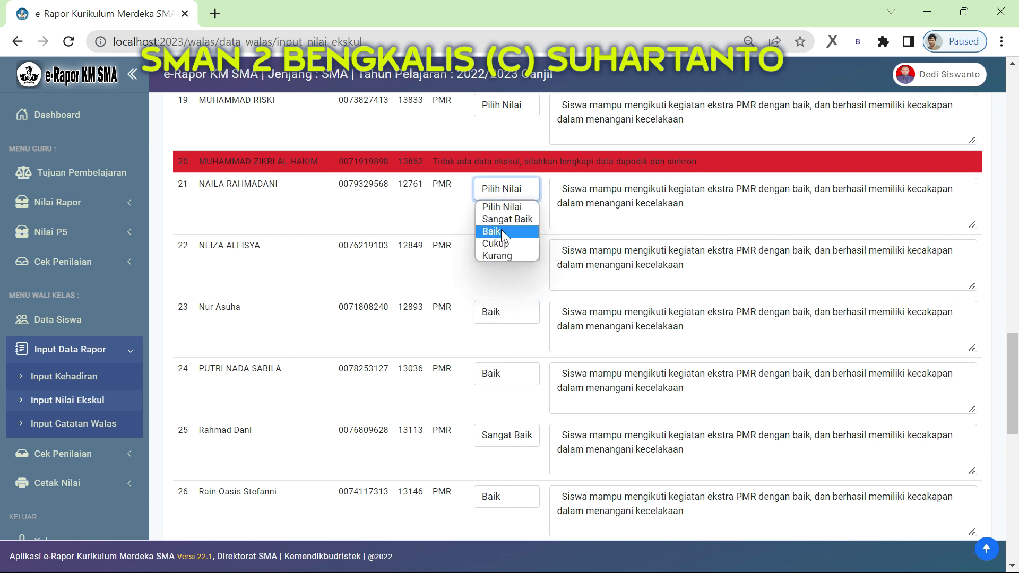
left_click(501, 229)
- Set student no. 19's Nilai to Cukup and edit the description to "Siswa belum mampu" with the ending ", dan harus berlatih lebih giat"
scroll(514, 203, "up", 5)
left_click(505, 343)
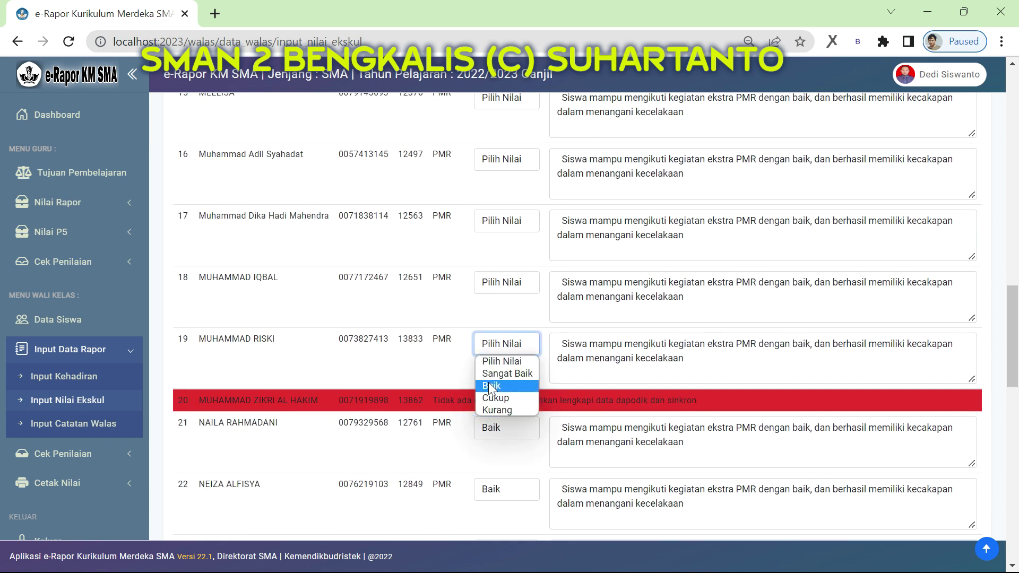
left_click(496, 399)
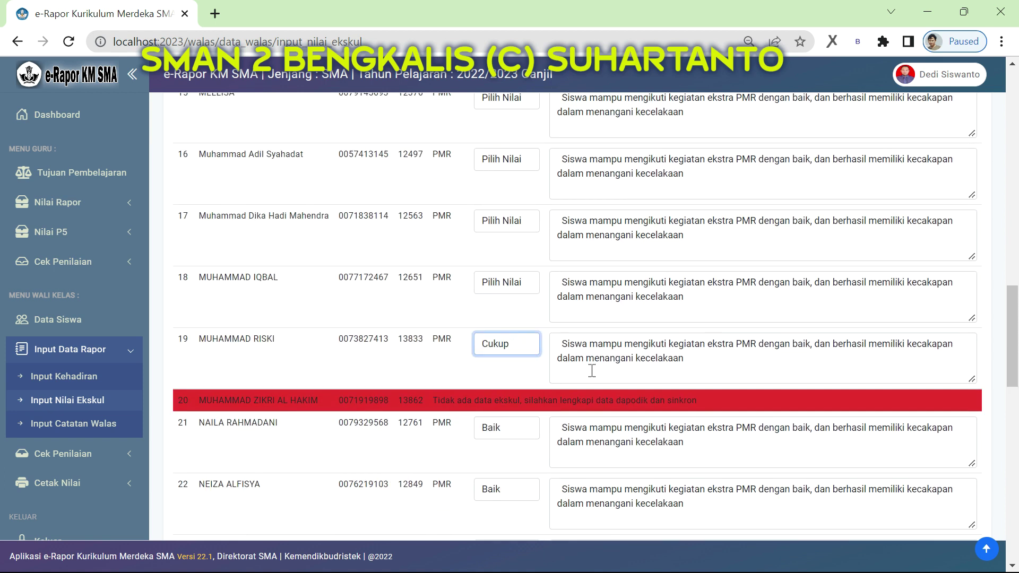
left_click(592, 343)
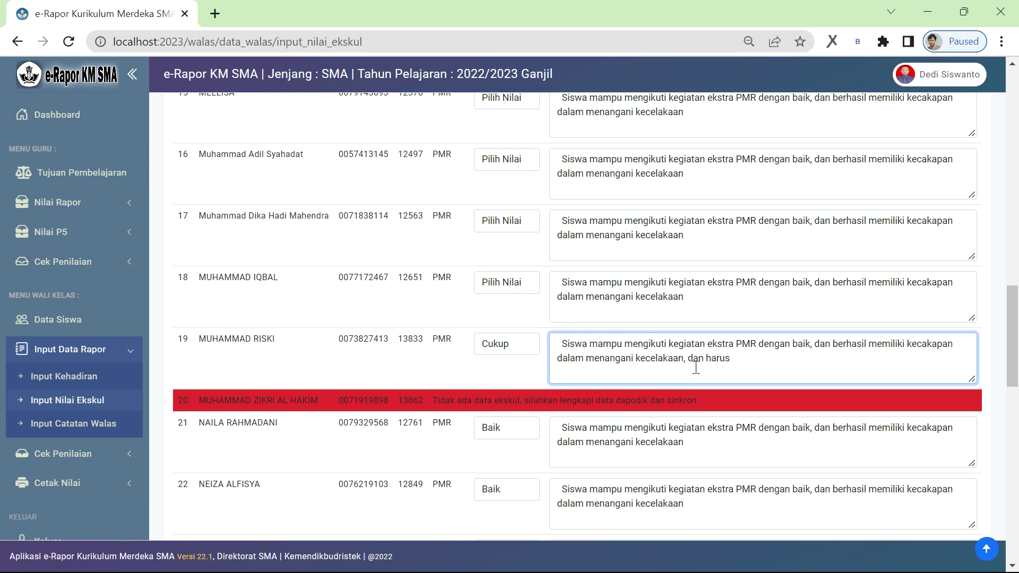
type("ber")
type("belum")
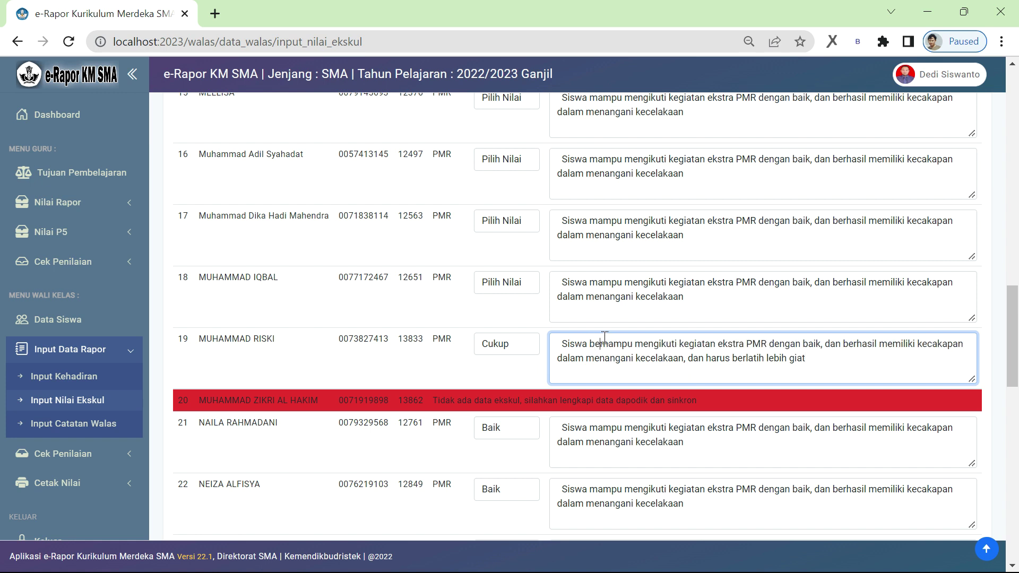
- Set the Nilai of students no. 18, 17 and 16 to Baik
left_click(521, 292)
left_click(503, 326)
left_click(514, 228)
left_click(507, 262)
left_click(509, 160)
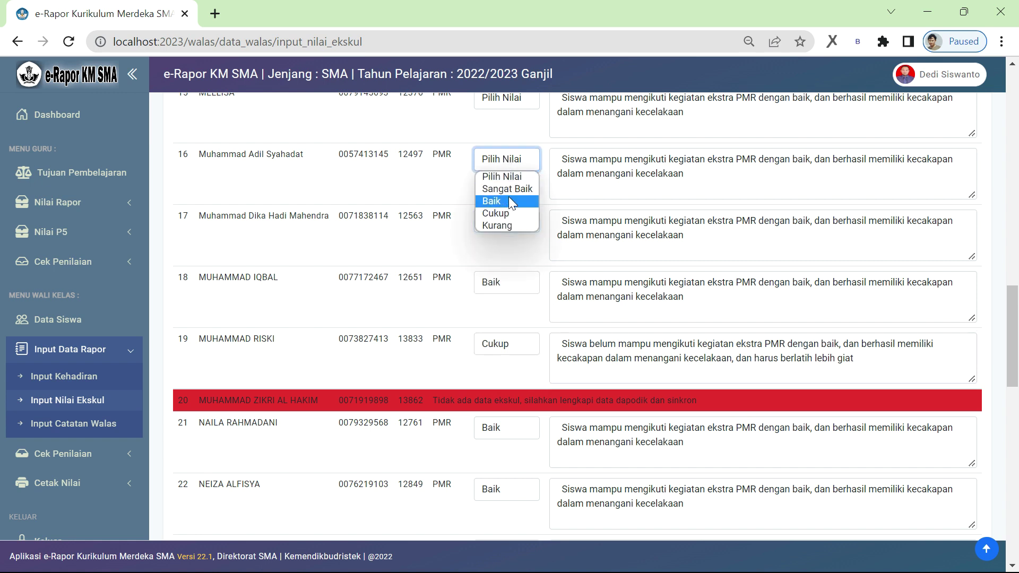
left_click(508, 200)
- Set the Nilai of students no. 15, 14 and 13 to Baik
scroll(509, 212, "up", 3)
left_click(510, 262)
left_click(507, 299)
left_click(506, 199)
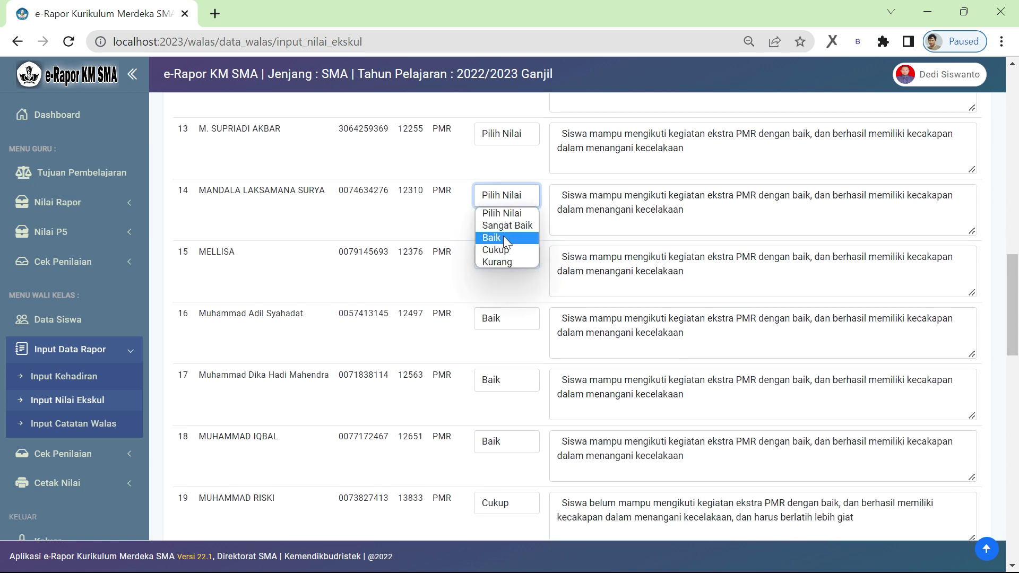
left_click(505, 238)
left_click(504, 136)
left_click(505, 176)
- Set the Nilai of students no. 12 and 11 to Baik
scroll(514, 207, "up", 3)
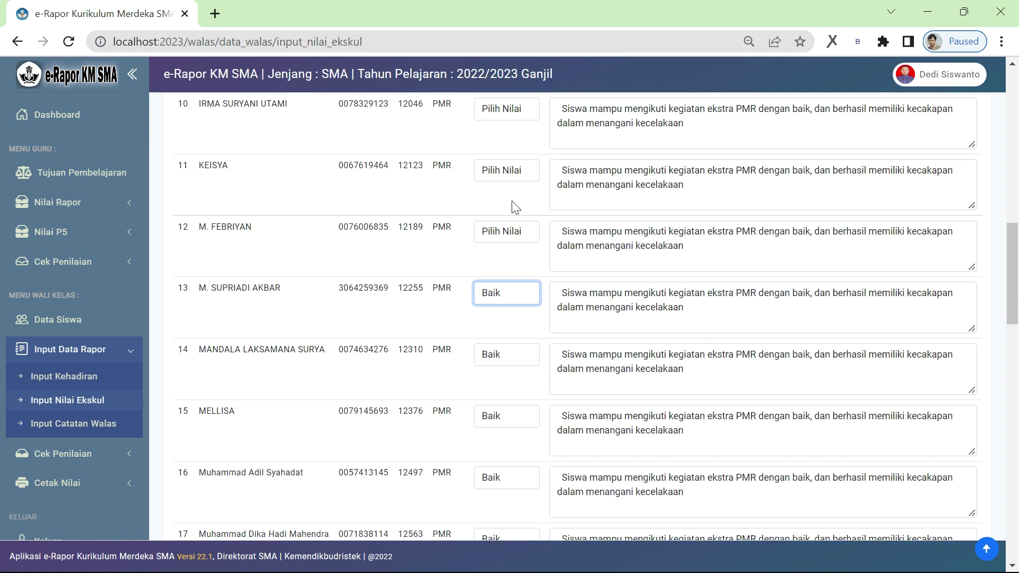
left_click(506, 232)
left_click(509, 270)
left_click(506, 172)
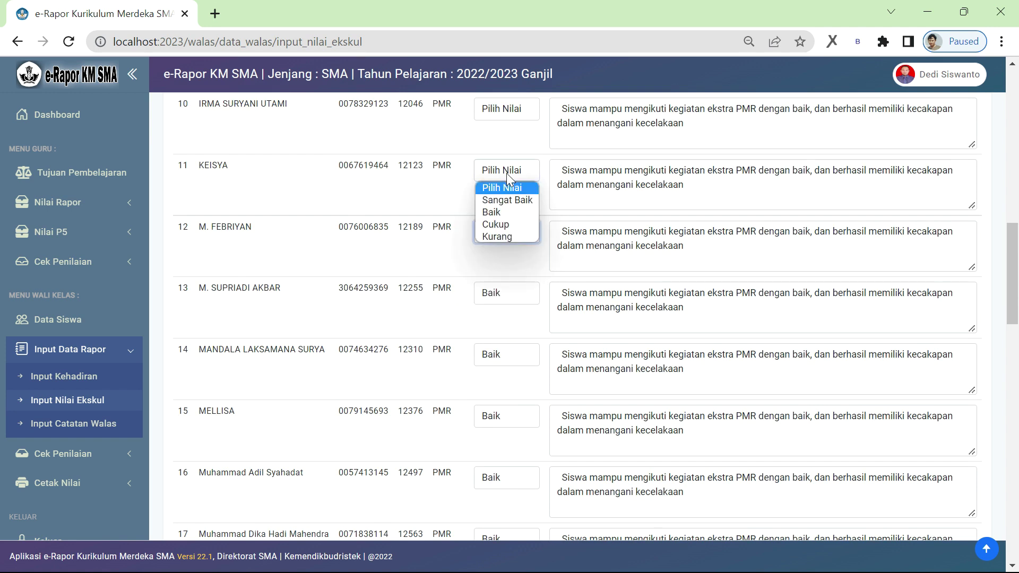
left_click(502, 212)
- Set the Nilai of students no. 10, 9 and 8 to Baik
scroll(507, 209, "up", 7)
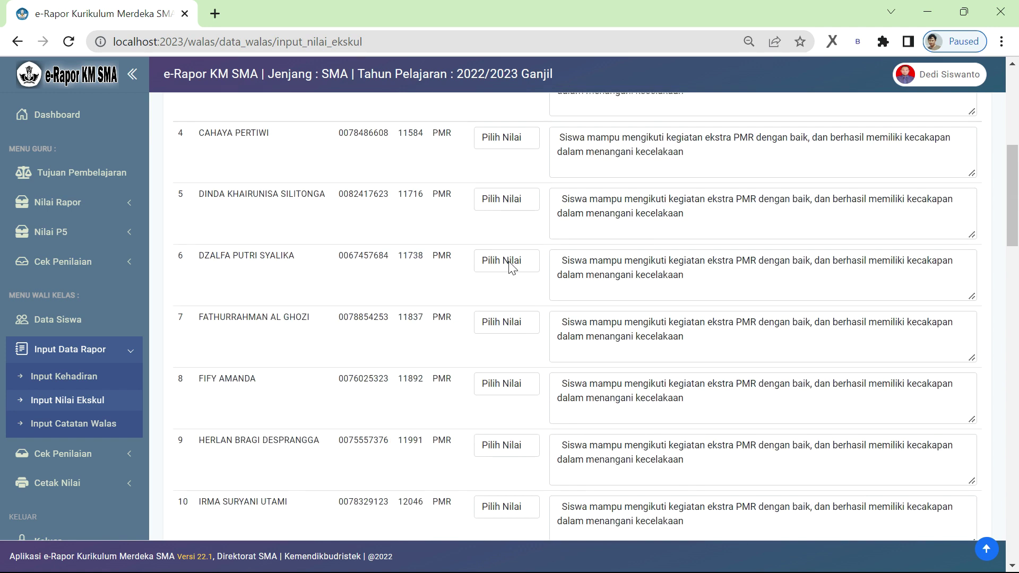
scroll(511, 267, "down", 2)
left_click(503, 425)
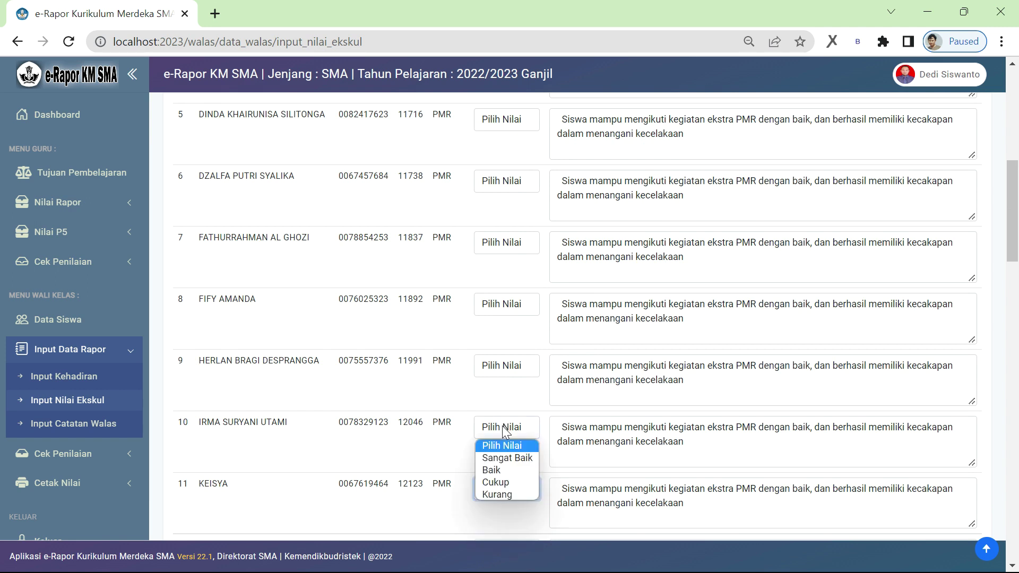
left_click(504, 470)
left_click(506, 366)
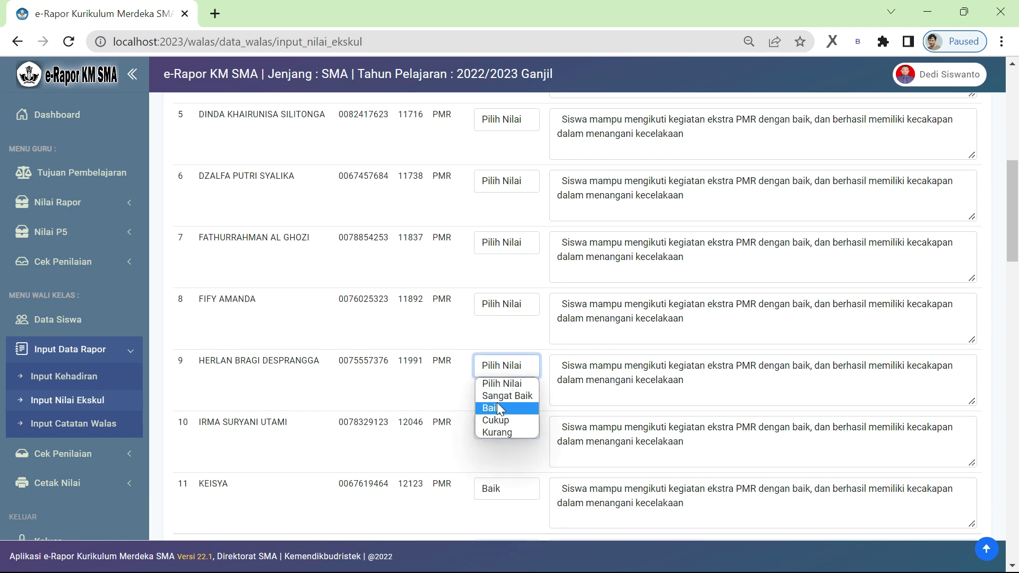
left_click(498, 407)
left_click(507, 304)
left_click(491, 346)
- Set the Nilai of students no. 7, 6 and 5 to Baik
left_click(506, 255)
left_click(504, 284)
left_click(500, 182)
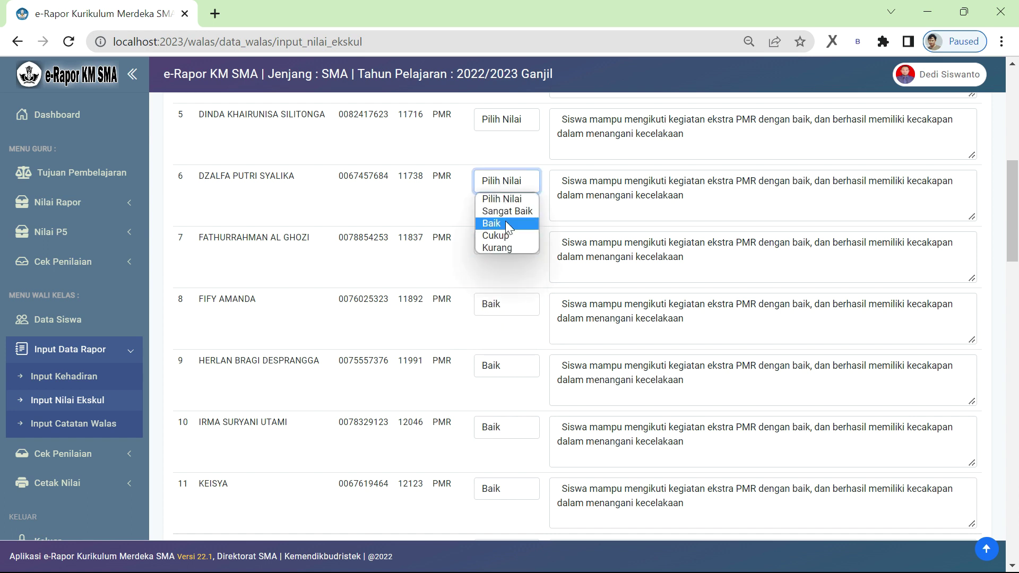
left_click(506, 223)
left_click(504, 119)
left_click(501, 160)
- Set student no. 4's Nilai to Sangat Baik and insert "dengan sangat baik dalam" after "Siswa mampu" in the description
scroll(530, 192, "up", 1)
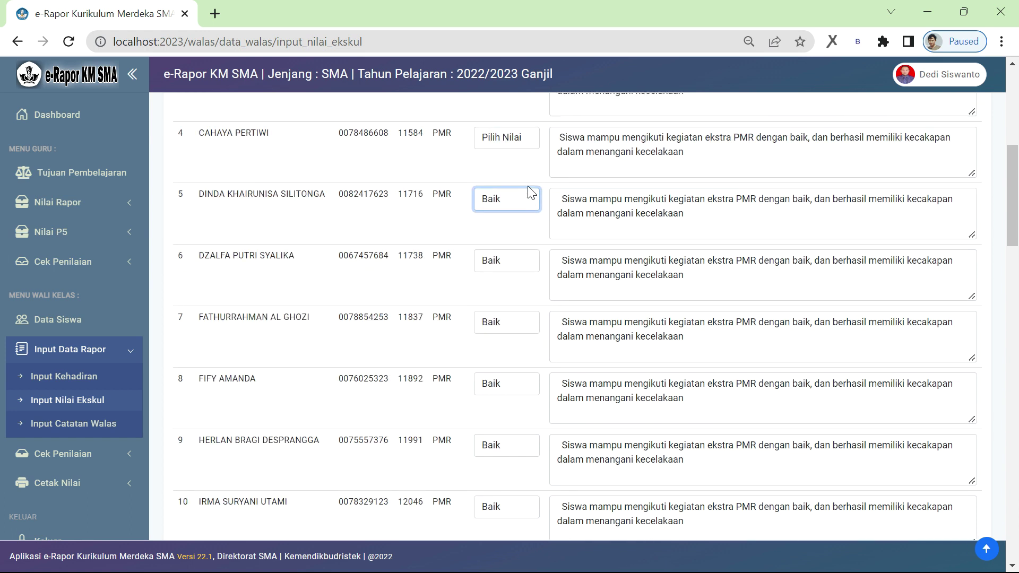
scroll(528, 191, "up", 3)
left_click(508, 300)
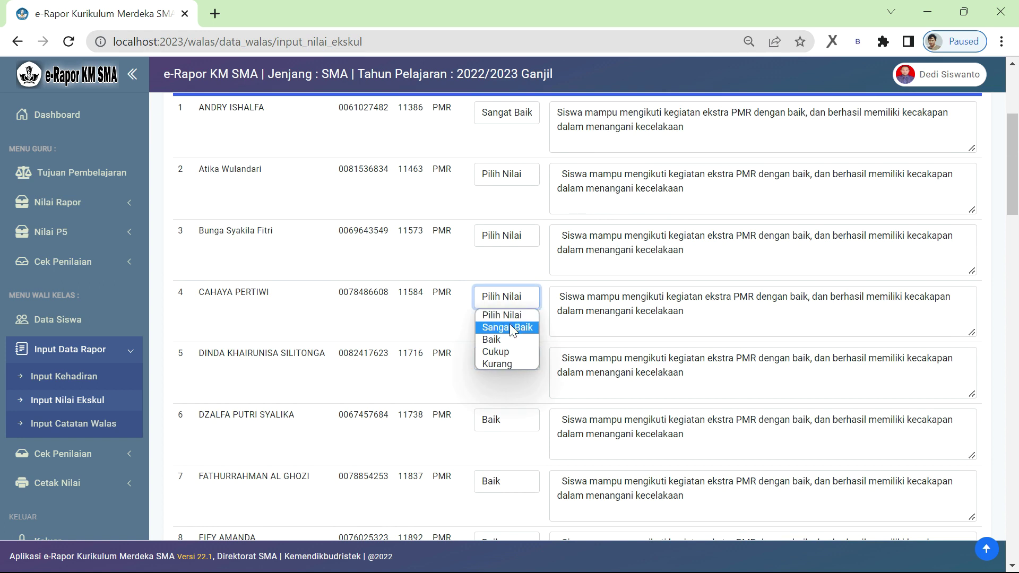
left_click(510, 328)
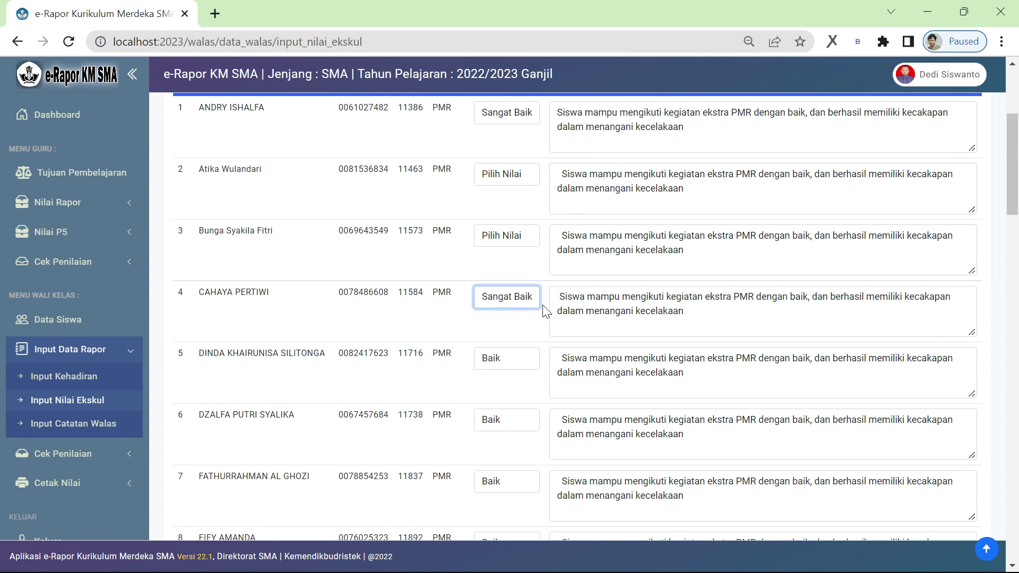
left_click(623, 298)
type("dengan ")
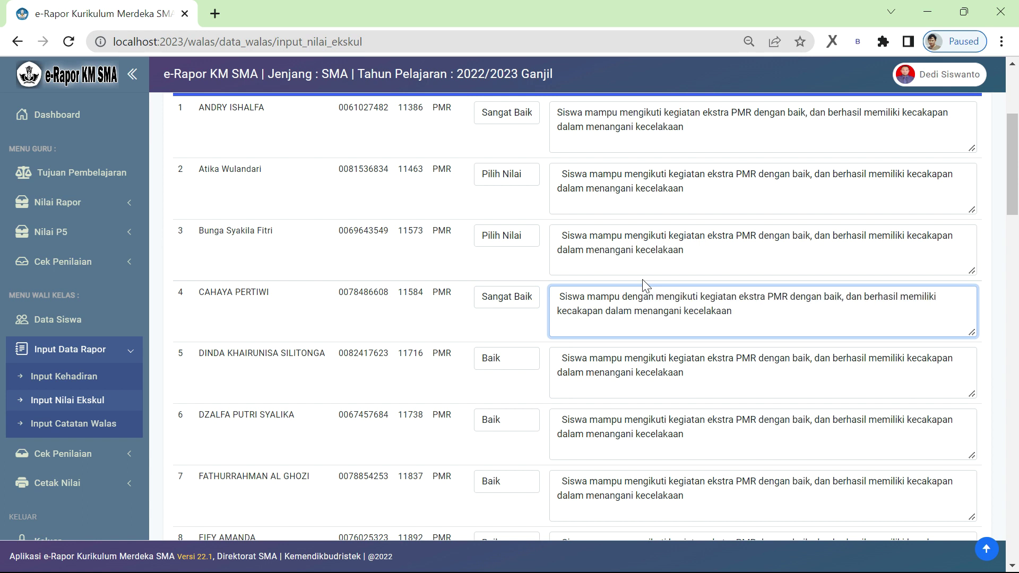
type("sangat bai")
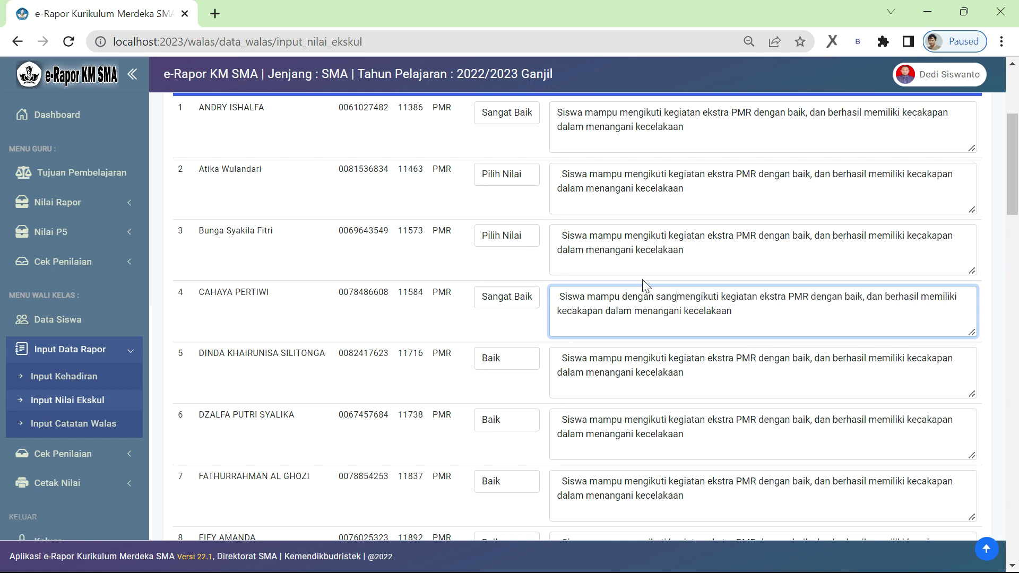
type("k dalam")
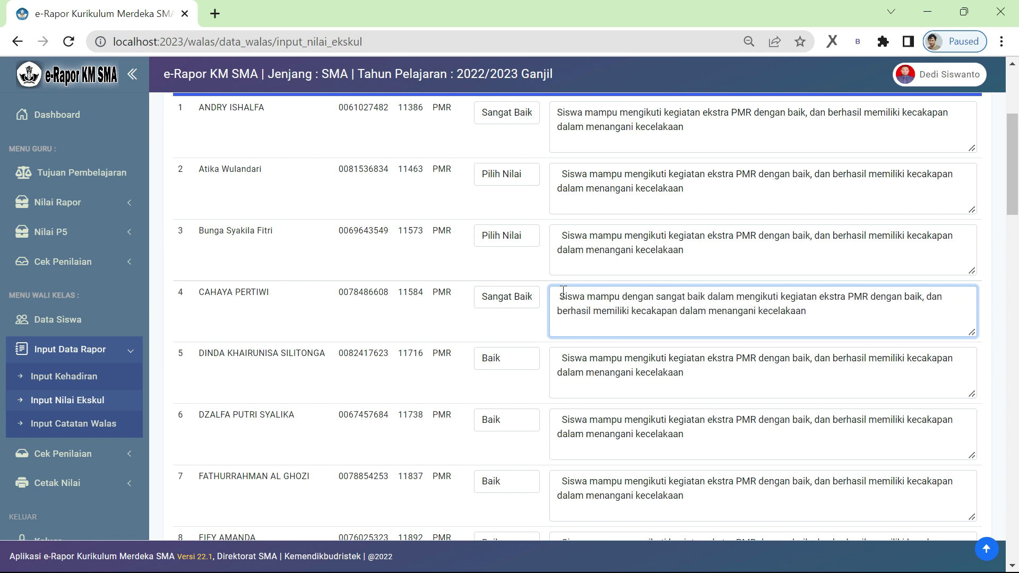
- Copy student no. 4's full description and replace student no. 2's description with it
left_click_drag(560, 293, 833, 325)
key("ctrl+c")
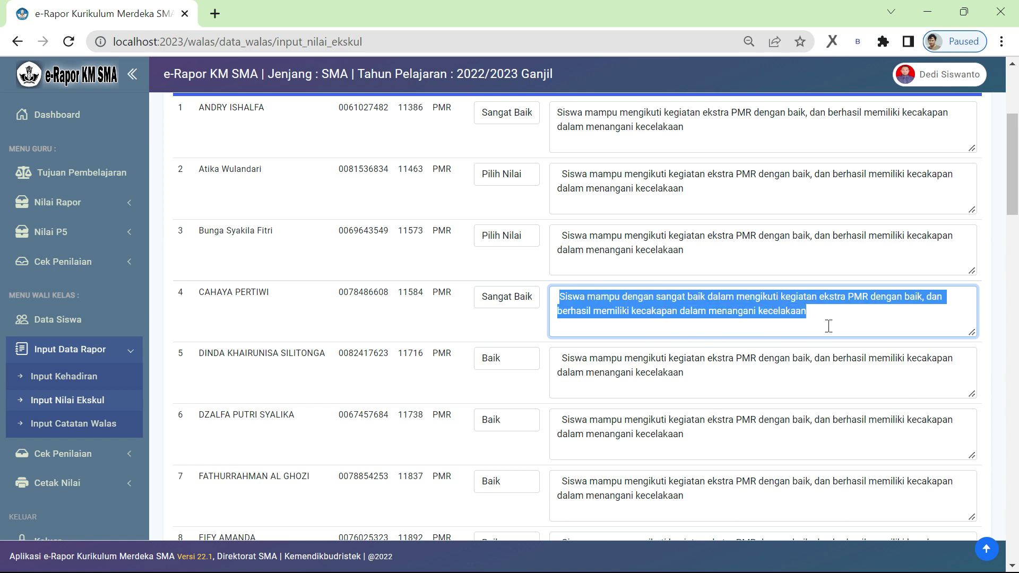
left_click(564, 175)
key("ctrl+a")
key("ctrl+v")
- Set student no. 3's Nilai to Baik and student no. 2's Nilai to Sangat Baik
left_click(511, 242)
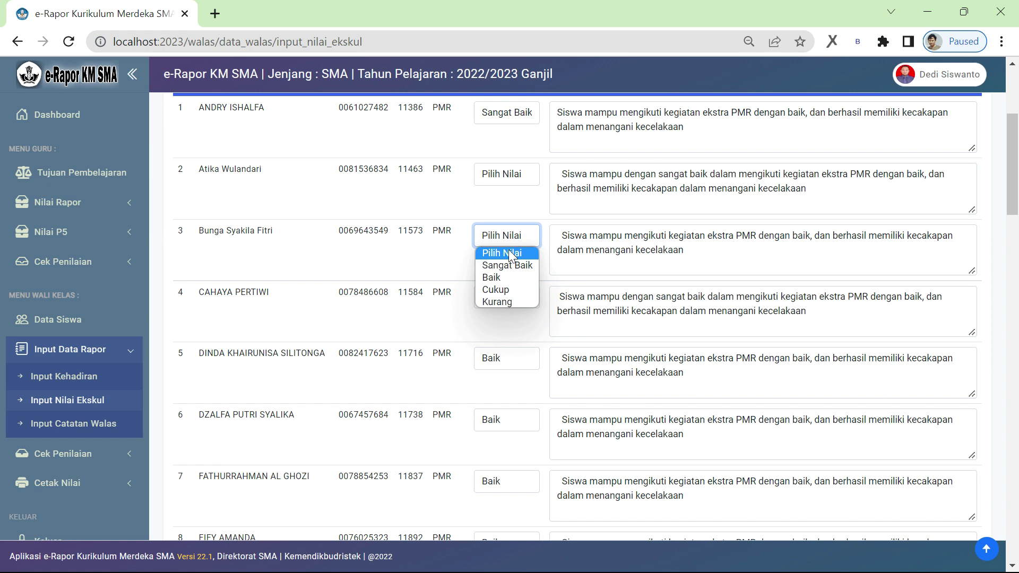
left_click(510, 274)
left_click(507, 174)
left_click(509, 204)
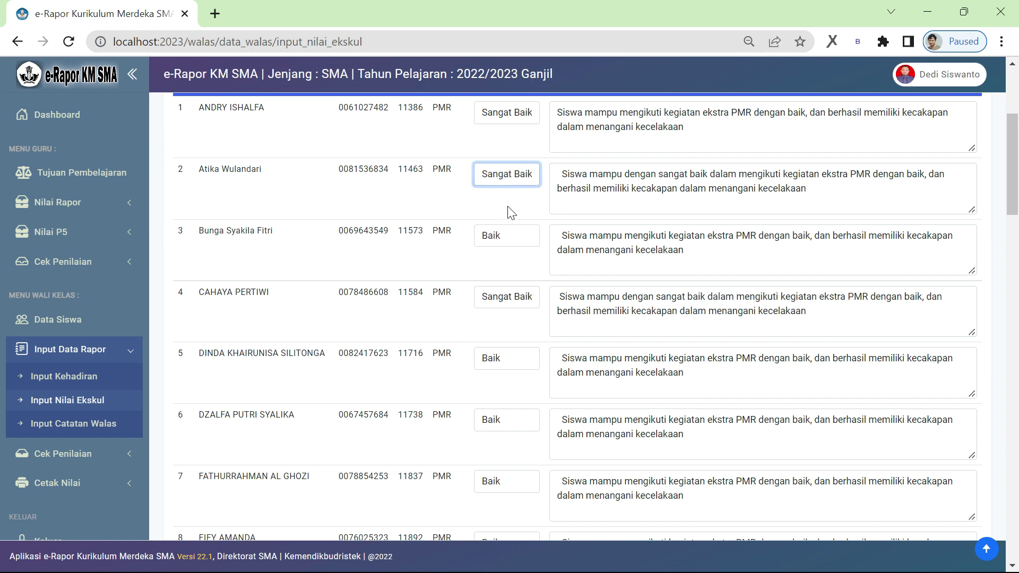
- Replace student no. 1's description with the copied "Siswa mampu dengan sangat baik" text
scroll(511, 212, "up", 3)
left_click(706, 288)
key("ctrl+a")
key("ctrl+v")
- Review the extracurricular grades down to student no. 35 and save them
scroll(608, 244, "down", 3)
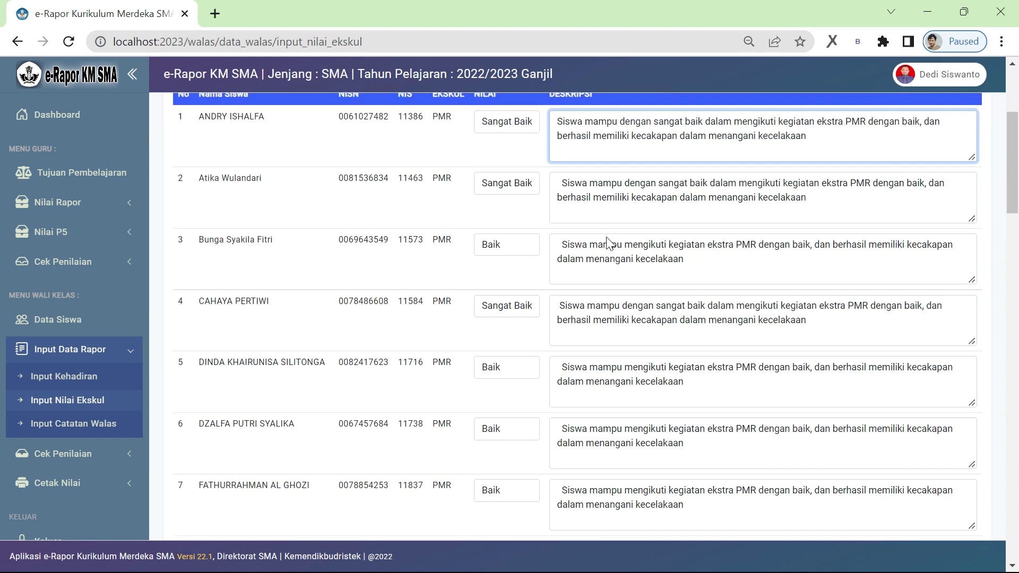
scroll(611, 244, "down", 15)
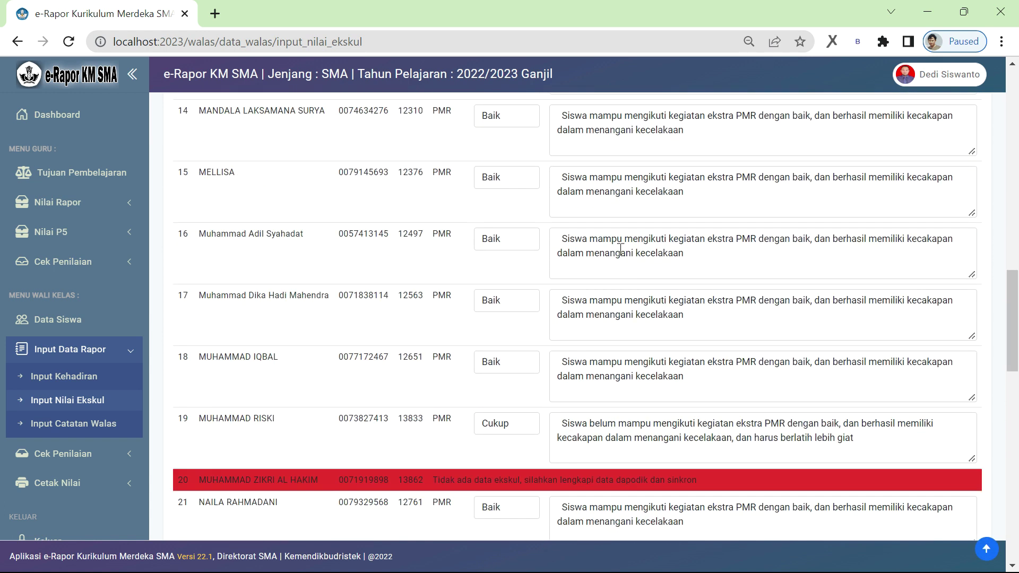
scroll(621, 250, "down", 15)
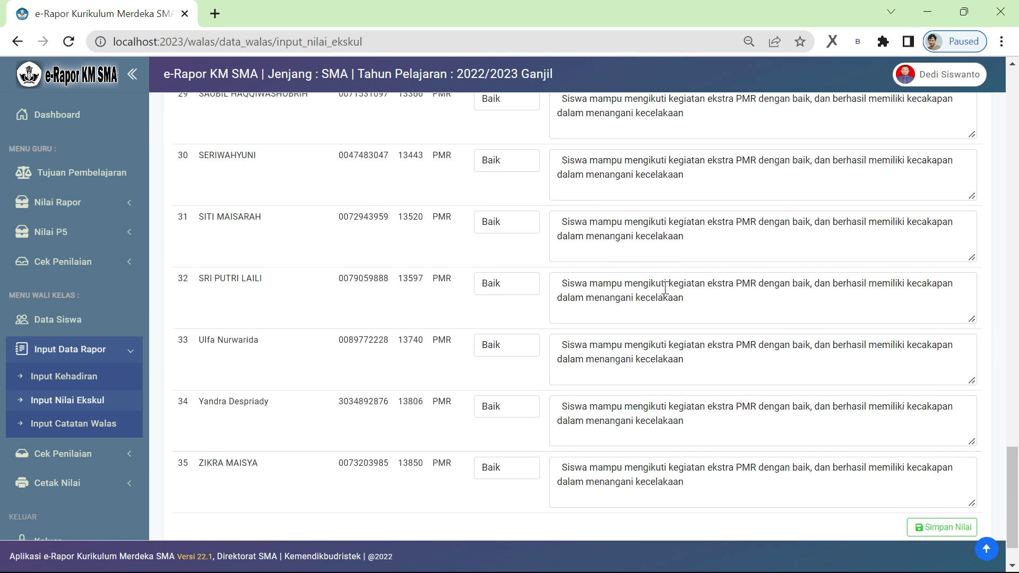
scroll(665, 287, "down", 1)
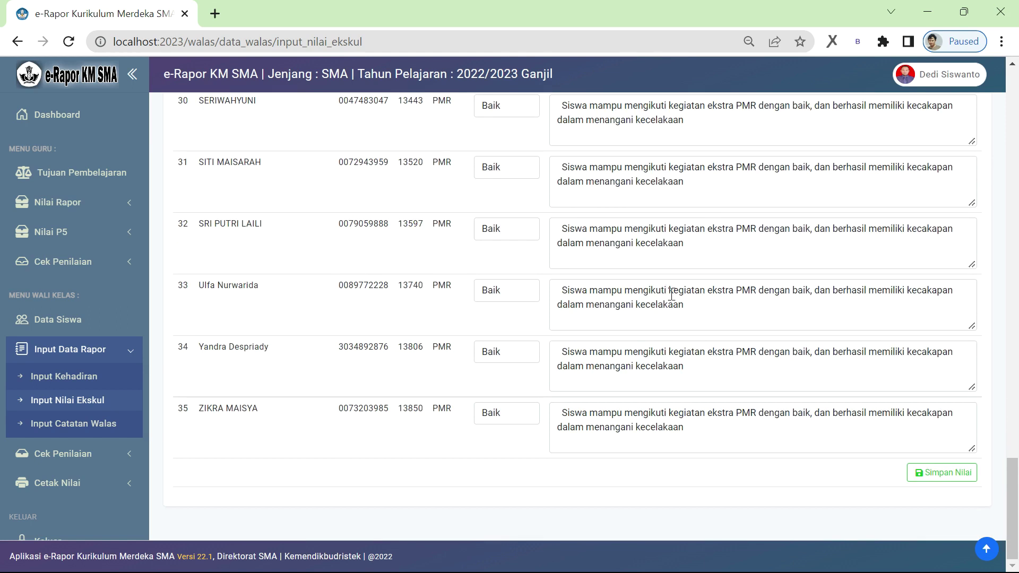
left_click(919, 476)
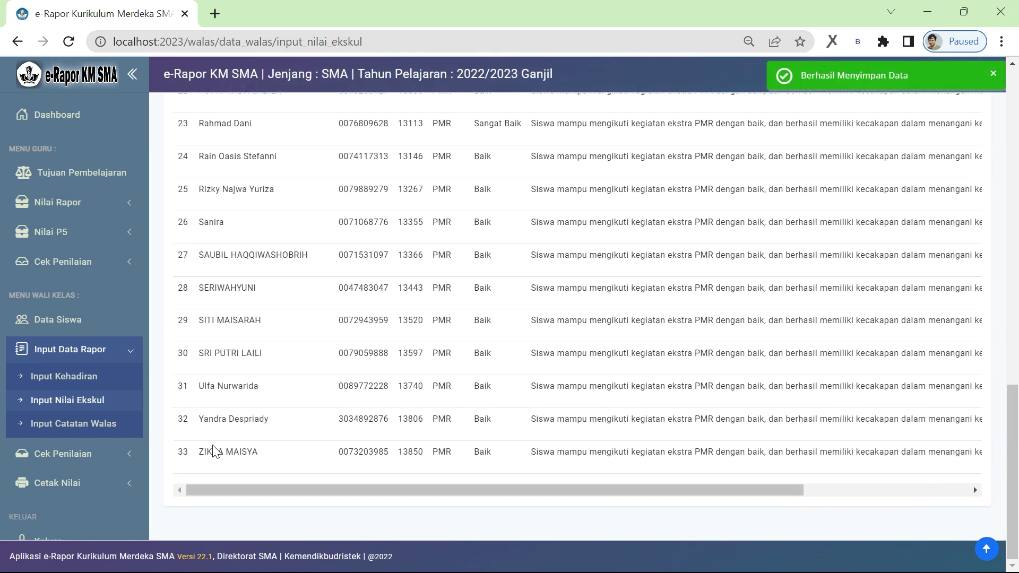
- Open the homeroom teacher notes input (Input Catatan Walas) for class X.A, Semester 1
left_click(93, 427)
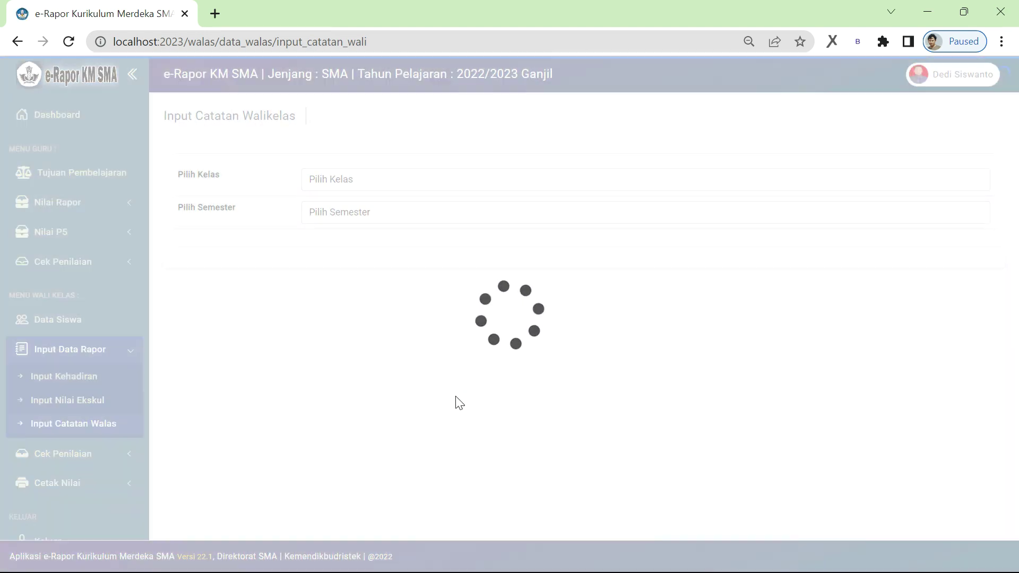
left_click(377, 181)
left_click(354, 207)
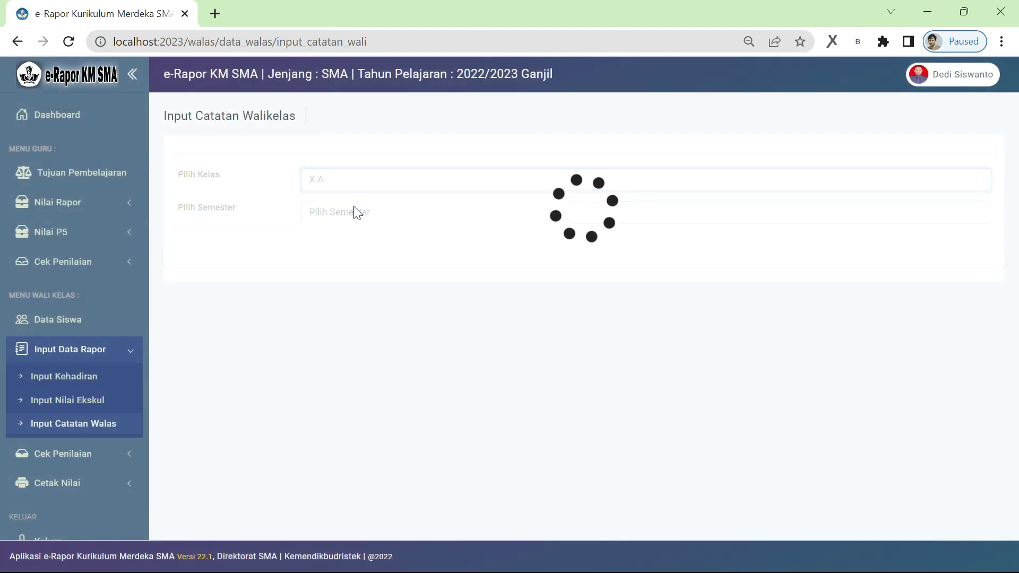
left_click(357, 212)
left_click(357, 241)
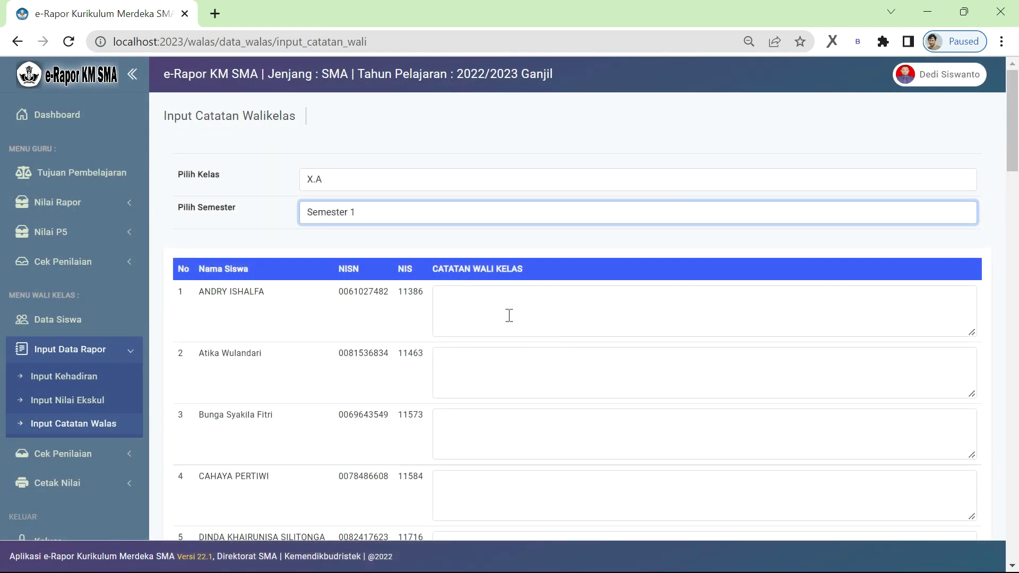
- Enter the homeroom note "Tingkatkan Prestasi mu ke Ranking 1" for student no. 8
scroll(509, 315, "down", 3)
scroll(508, 314, "up", 2)
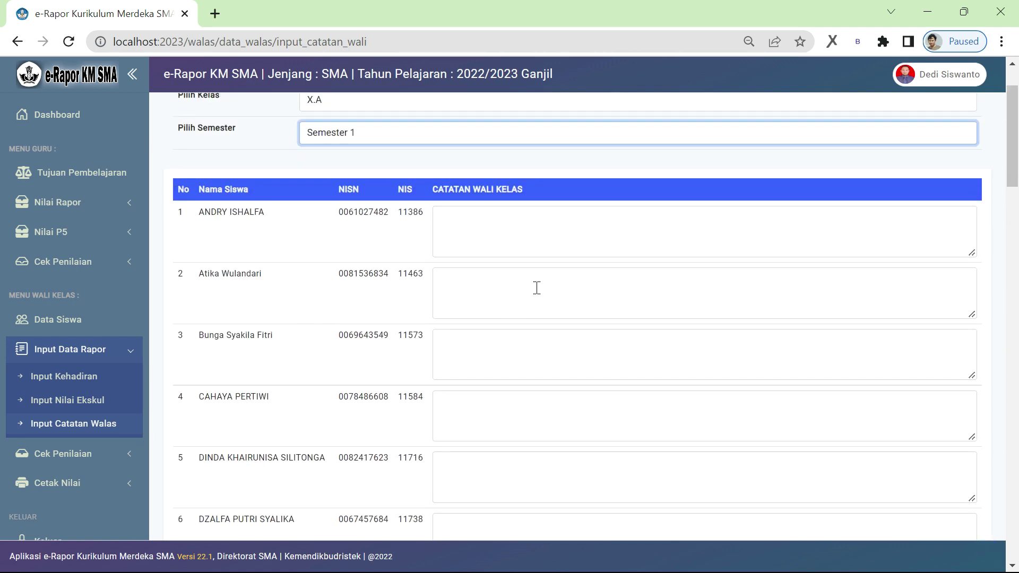
scroll(536, 288, "down", 7)
left_click(541, 265)
type("T")
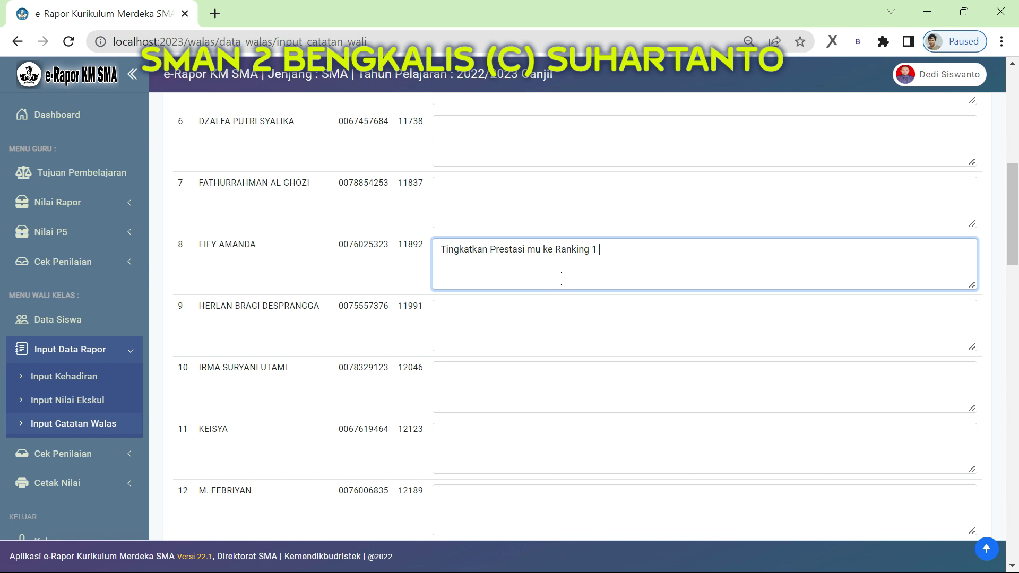
scroll(540, 331, "down", 1)
scroll(541, 329, "up", 1)
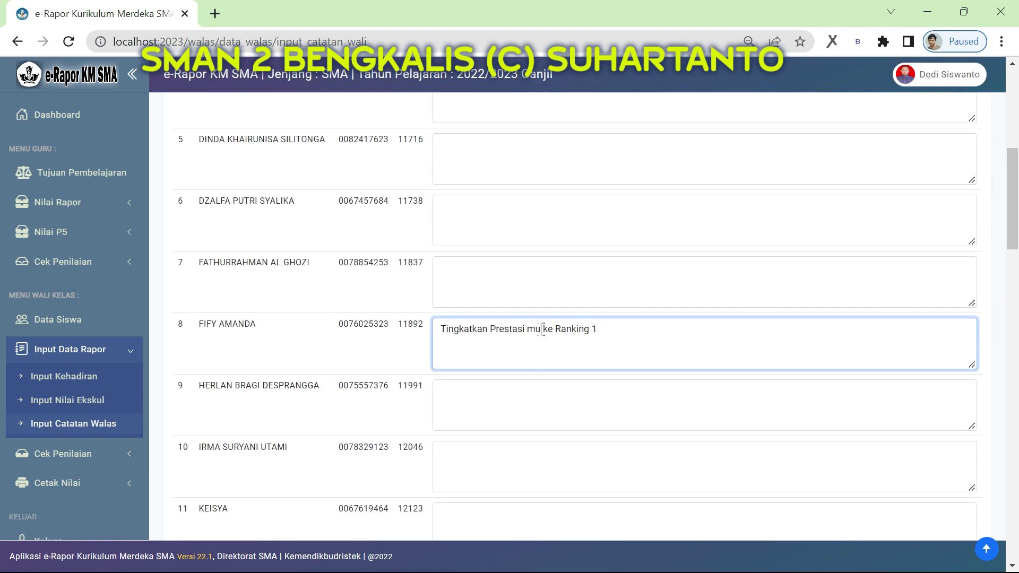
- Enter the homeroom note "Pertahankan Rangking 1 yang sudah ananda raih" for student no. 15
scroll(539, 330, "down", 8)
left_click(488, 288)
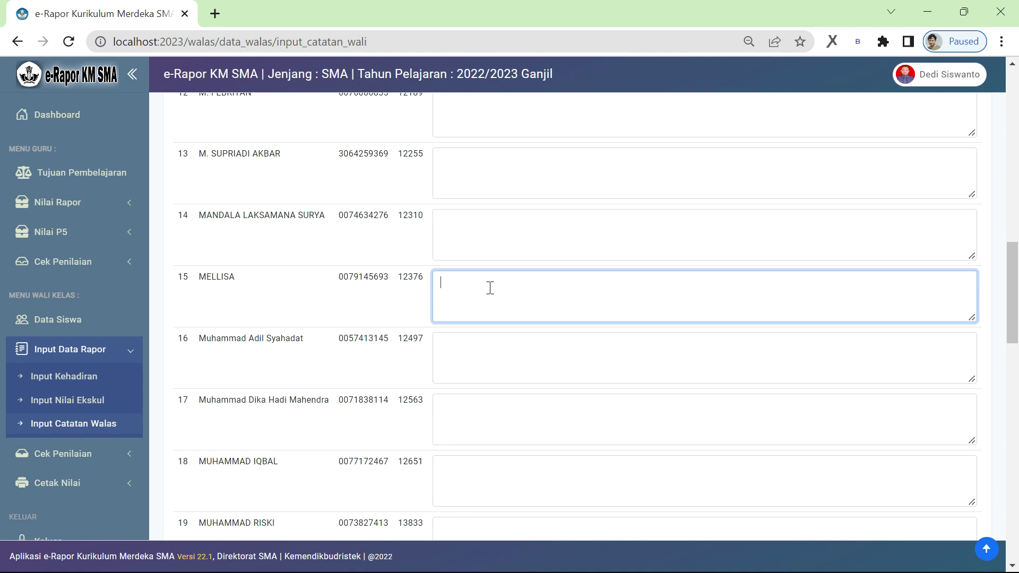
type("Pertahankan Rangking 1 yang sudah ananda raih")
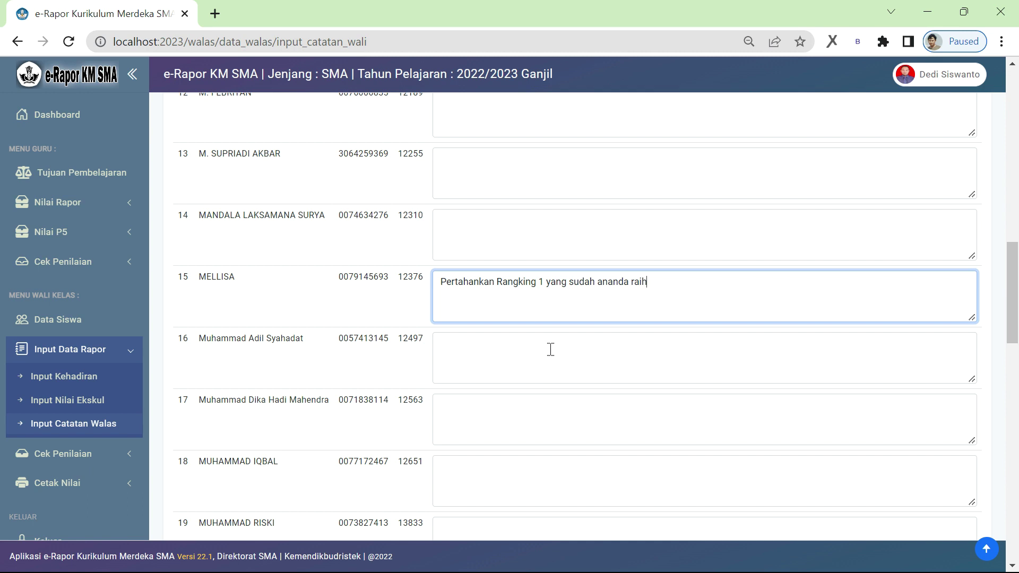
scroll(551, 349, "down", 15)
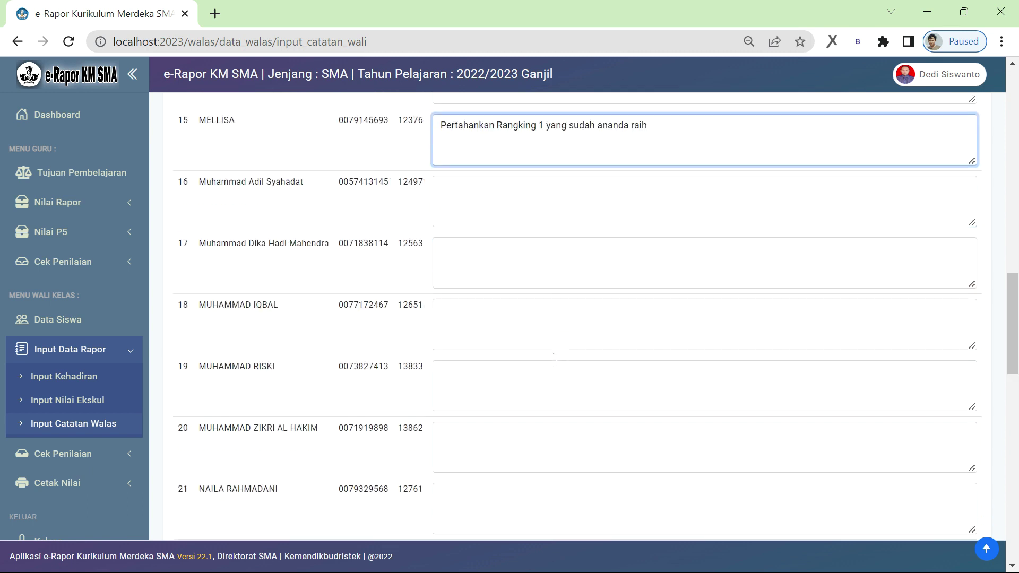
- Enter the homeroom note "Lebih Giat lagi Belajar agar tidak ketinggalan pelajaran dalam kelas ya" for student no. 35 and save the notes
scroll(534, 414, "down", 5)
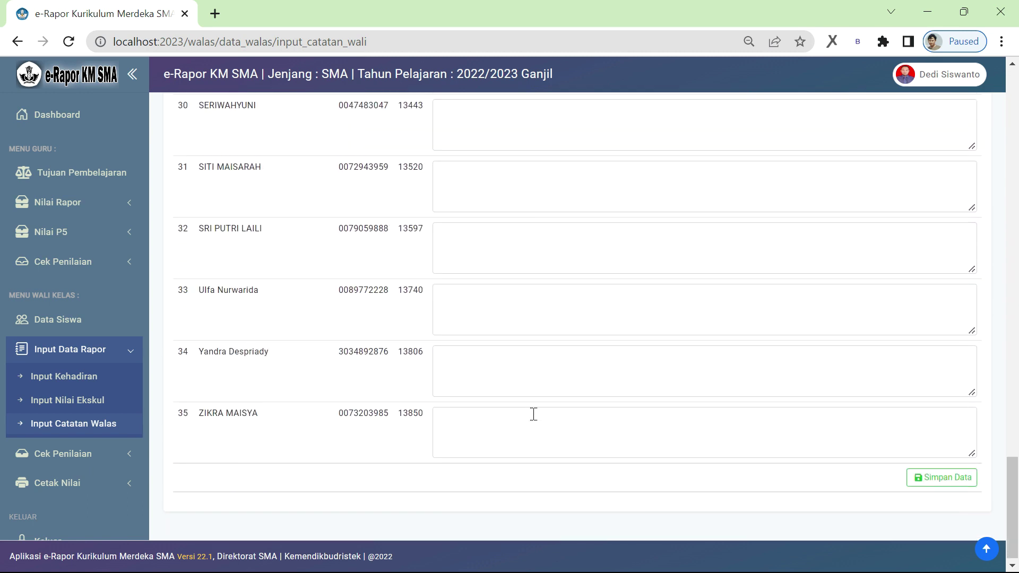
left_click(529, 420)
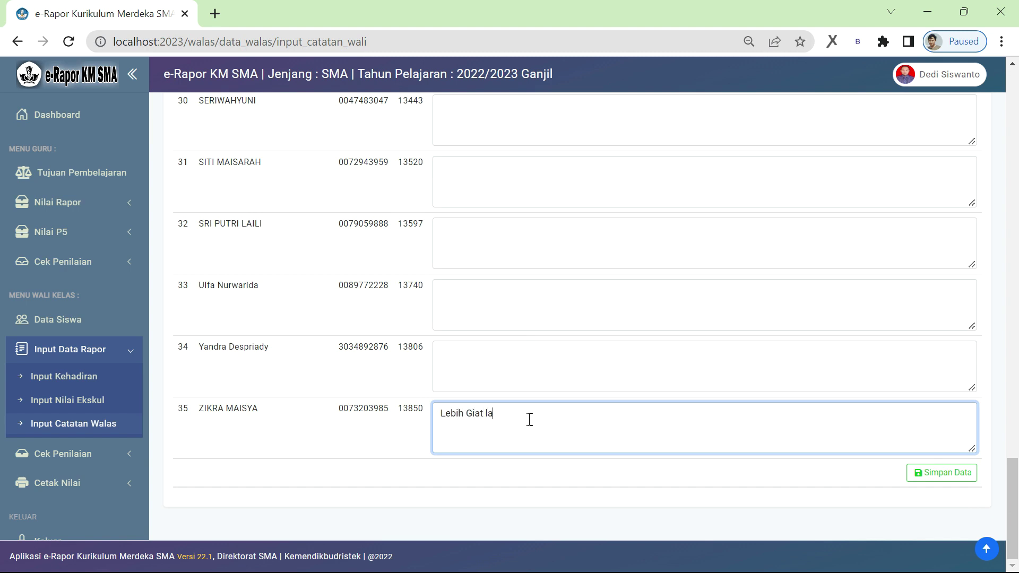
type("Lebih Giat lagi Belajar agar tidak ketinggalan")
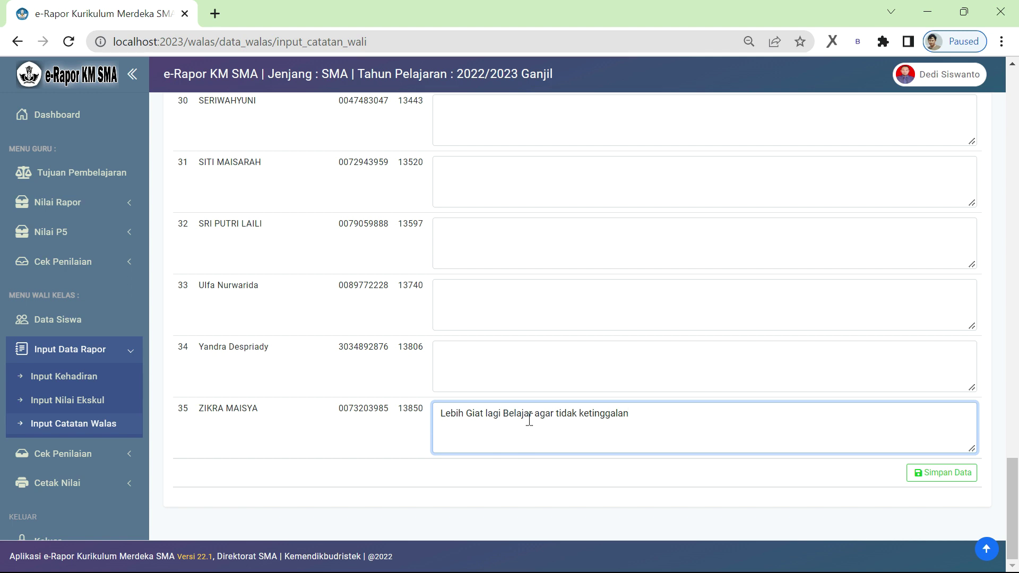
type(" pelajaran dalam kelas ya")
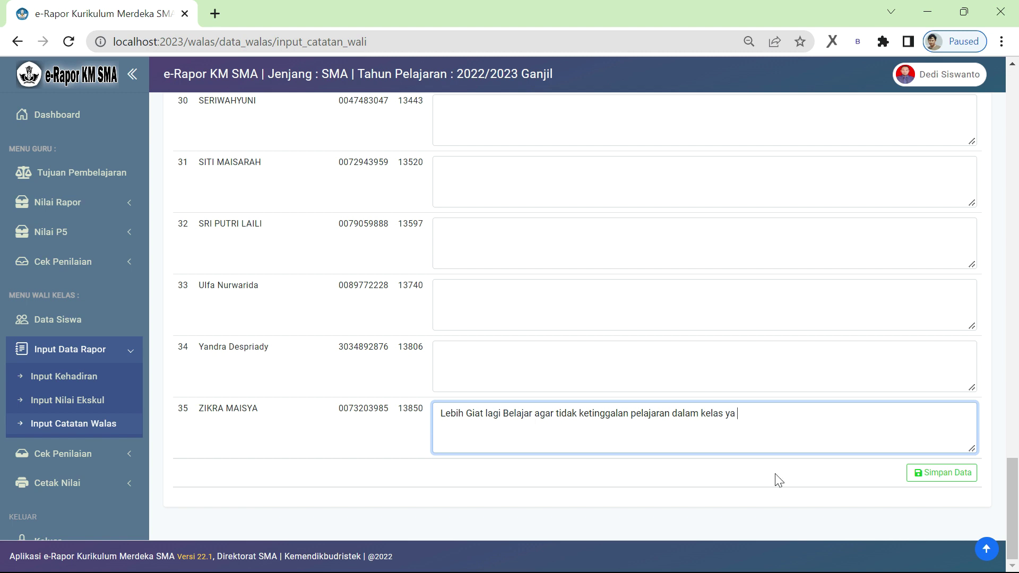
left_click(945, 473)
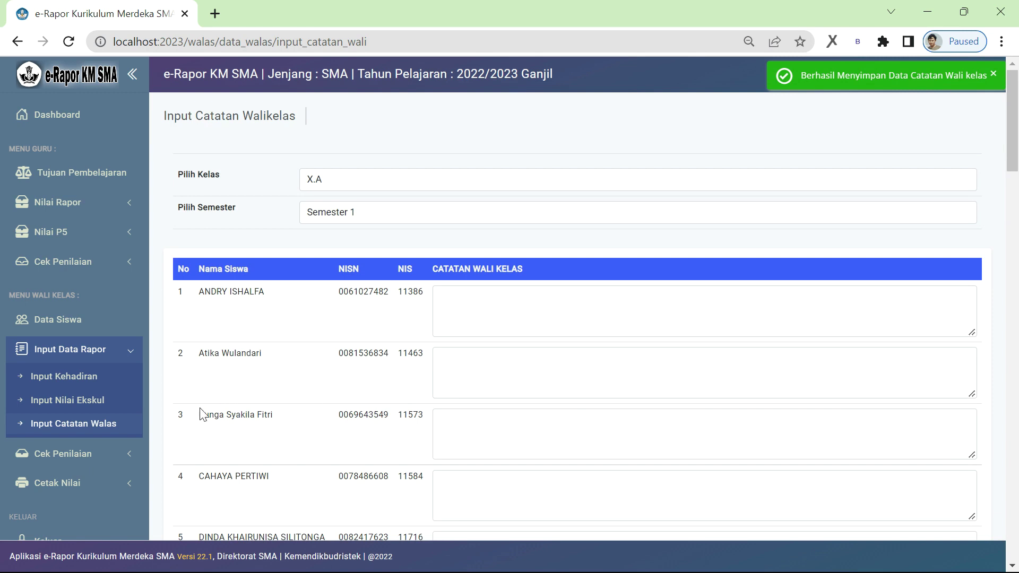
- Open the assessment status (Status Penilaian) for class X.A and review the report grade and description data of every subject
scroll(79, 403, "down", 1)
left_click(91, 416)
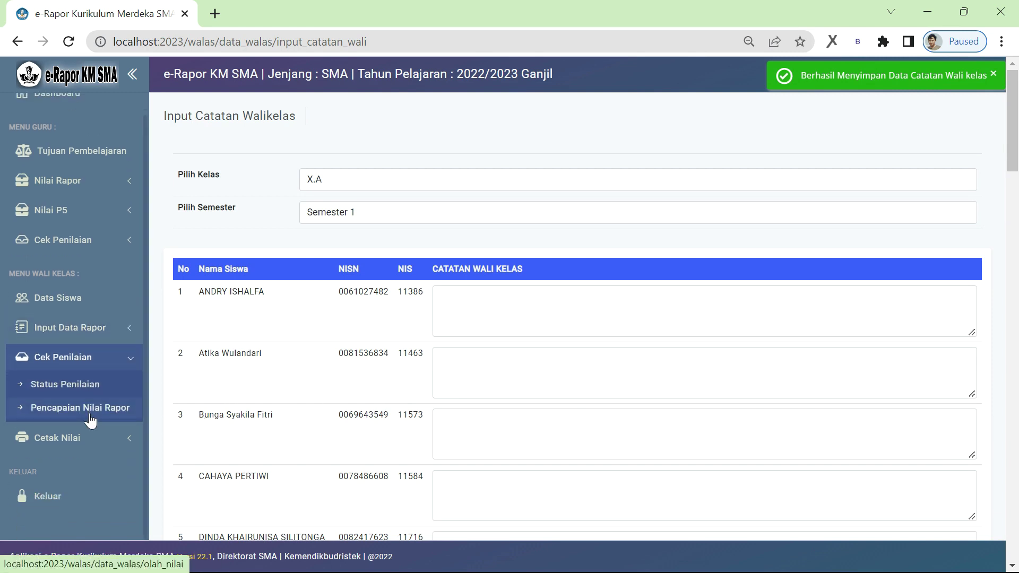
left_click(91, 385)
left_click(600, 185)
left_click(585, 207)
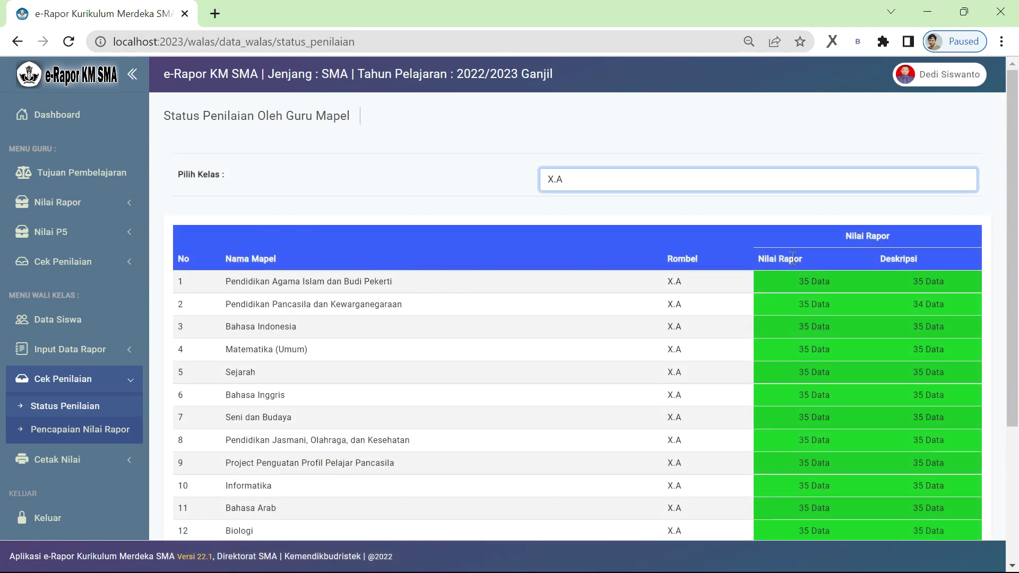
left_click_drag(776, 274, 920, 447)
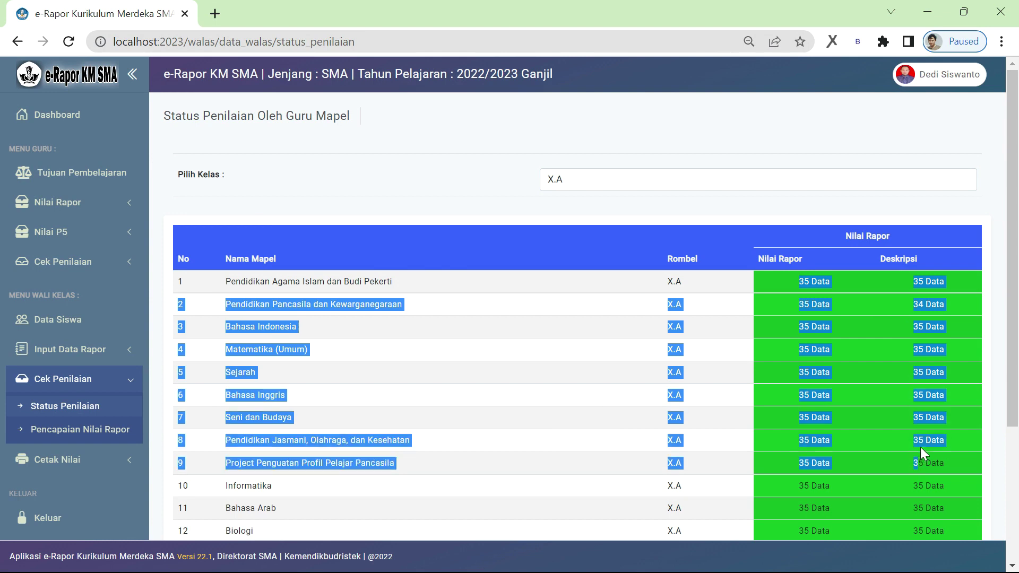
scroll(921, 447, "down", 4)
left_click_drag(798, 290, 936, 474)
left_click(425, 297)
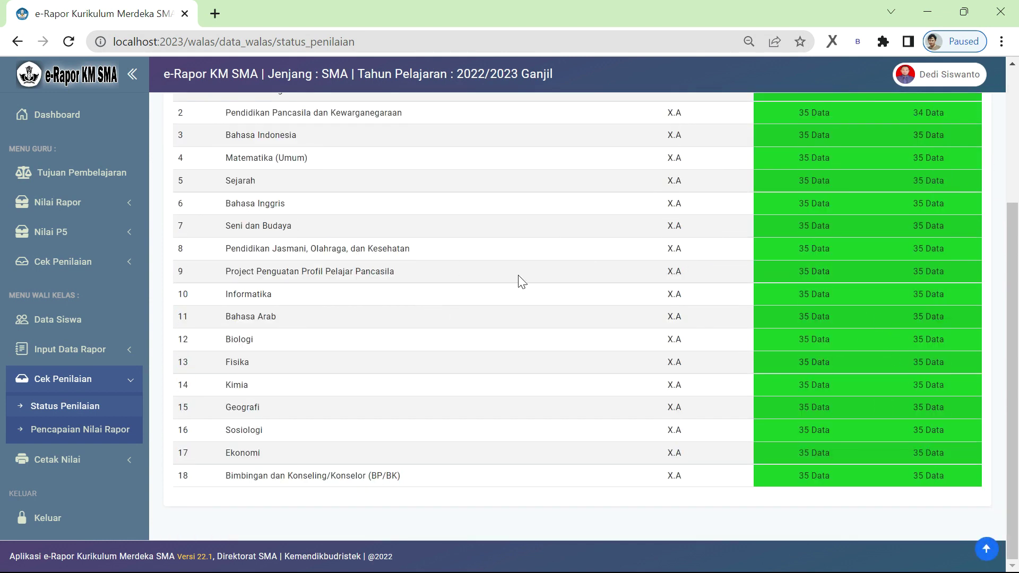
scroll(841, 168, "up", 4)
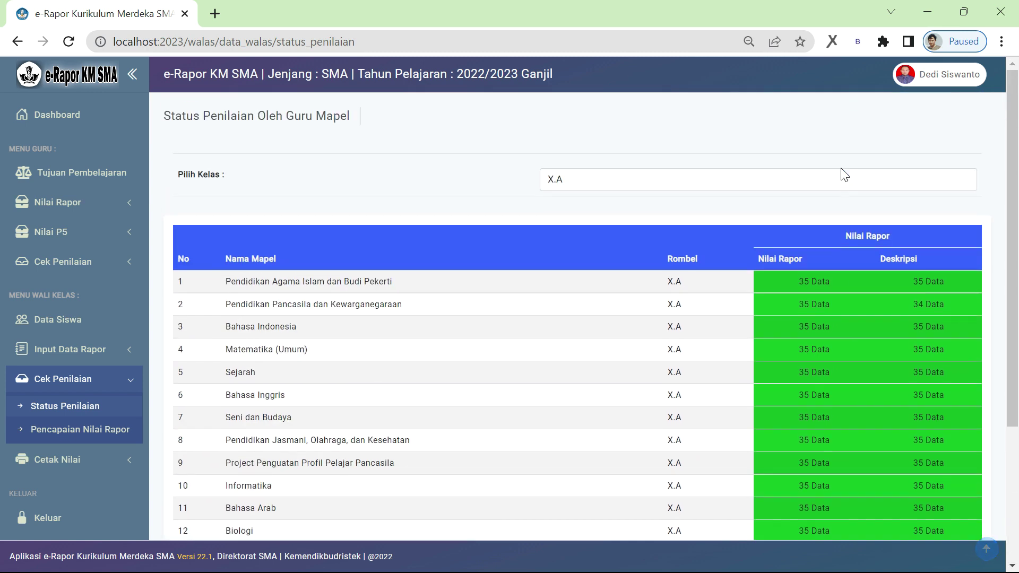
scroll(840, 171, "down", 4)
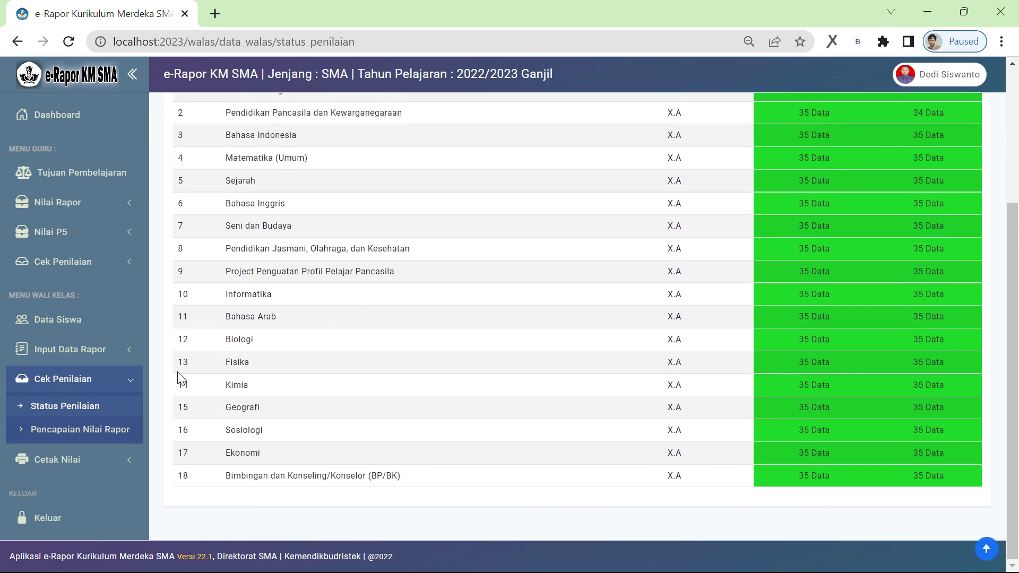
- Open the report grade achievement (Pencapaian Nilai Rapor) for class X.A and check the subject grades of student no. 1
left_click(104, 429)
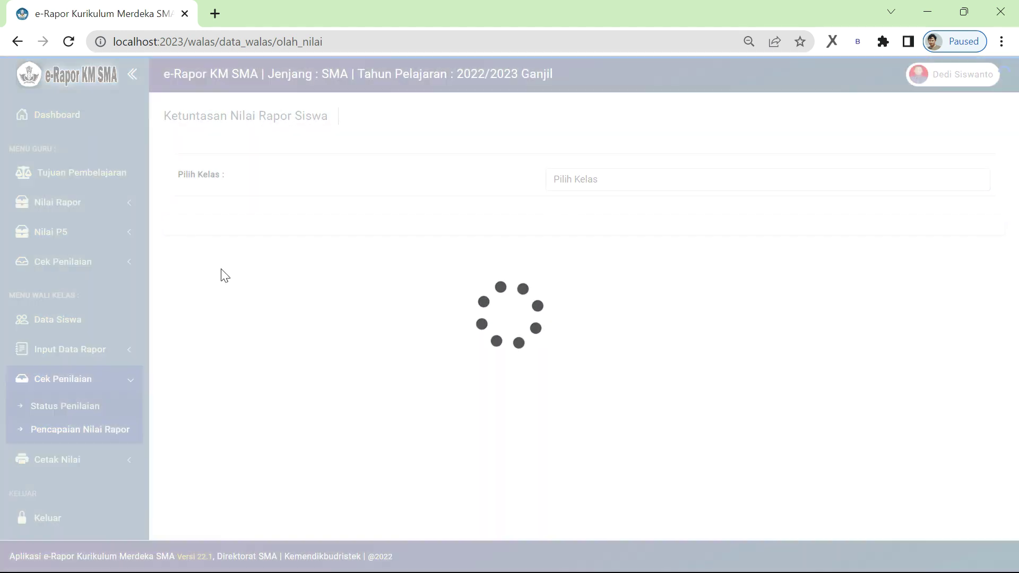
left_click(603, 179)
left_click(592, 213)
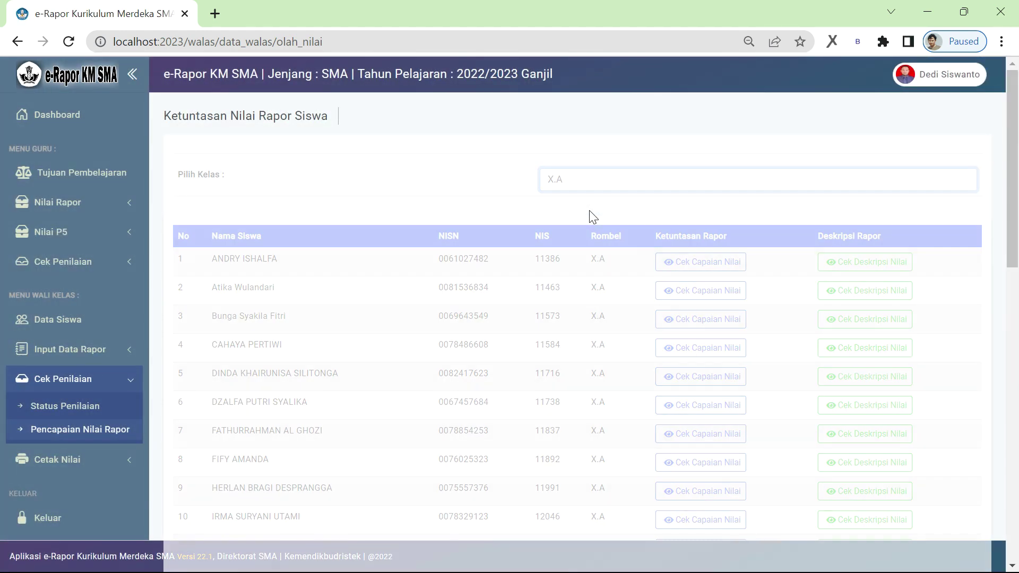
scroll(589, 210, "down", 1)
scroll(596, 209, "up", 1)
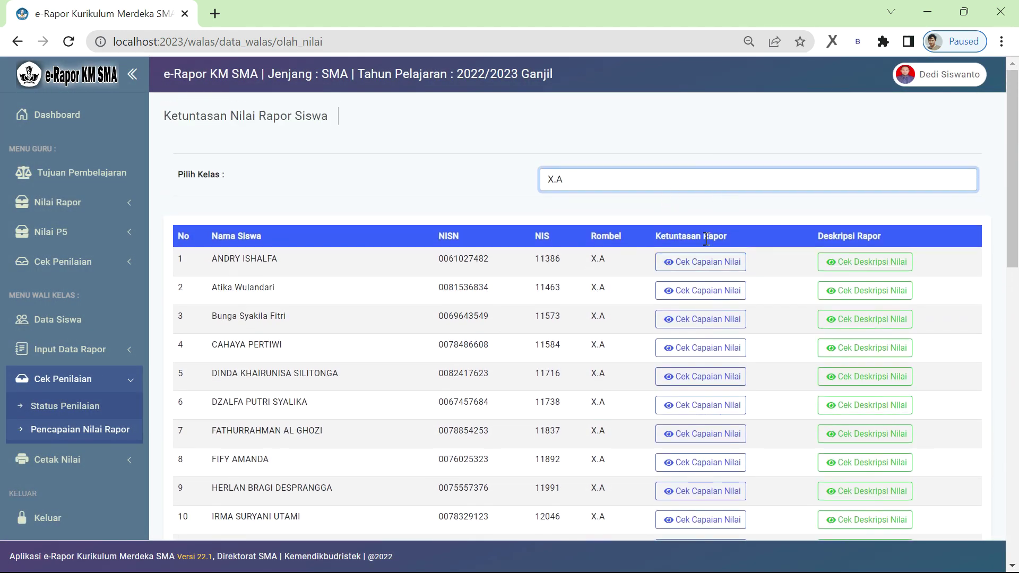
left_click(702, 262)
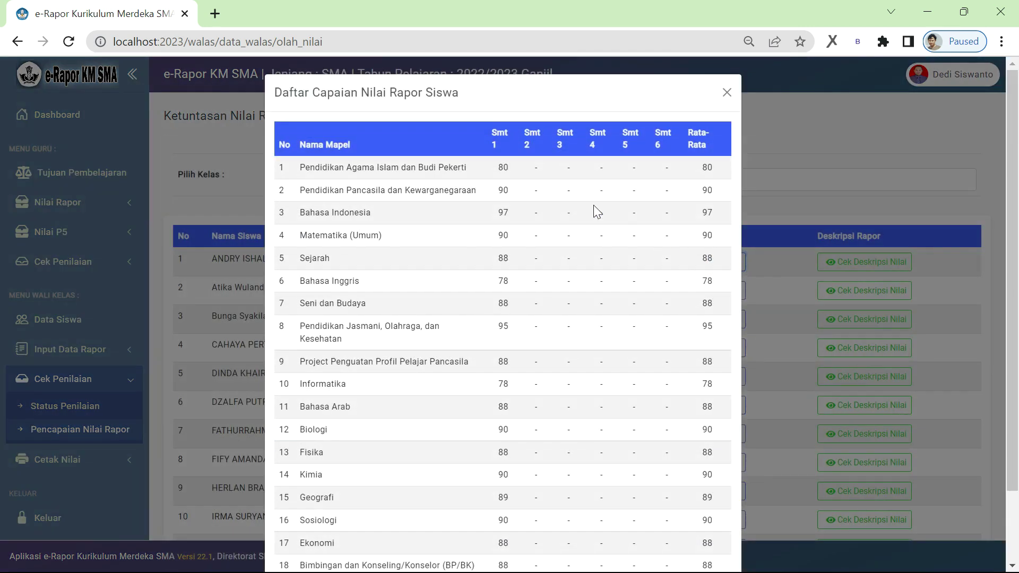
scroll(618, 183, "down", 2)
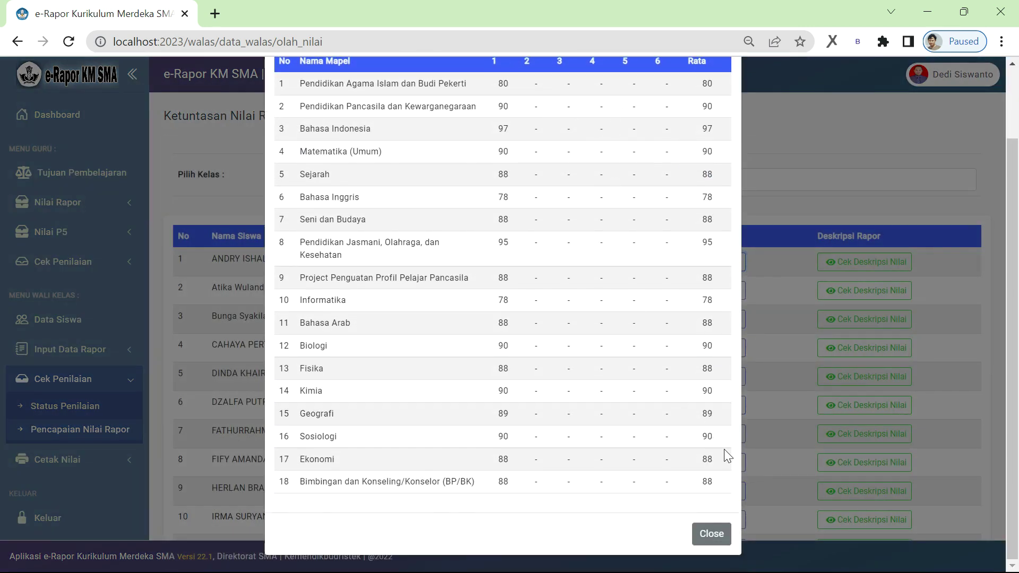
left_click(712, 535)
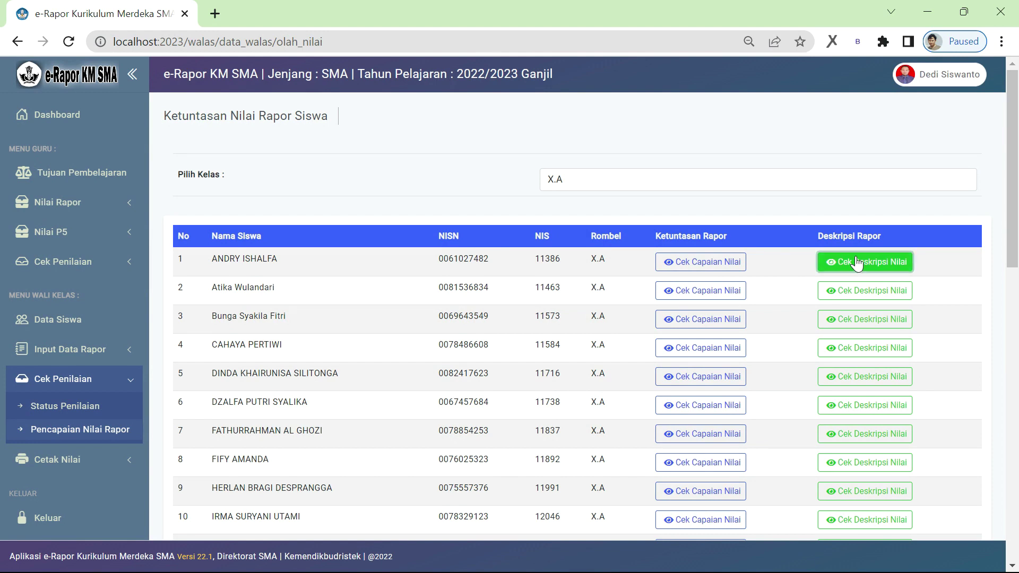
- Check the report grade descriptions (Cek Deskripsi Nilai) of student no. 1 through the last subject and close the list
left_click(845, 262)
scroll(427, 179, "down", 5)
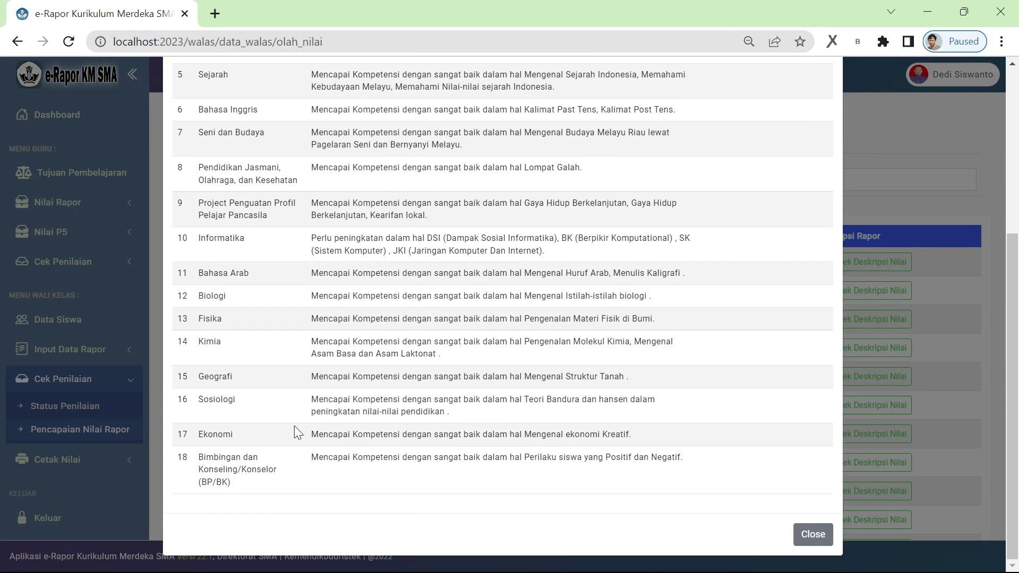
left_click(810, 534)
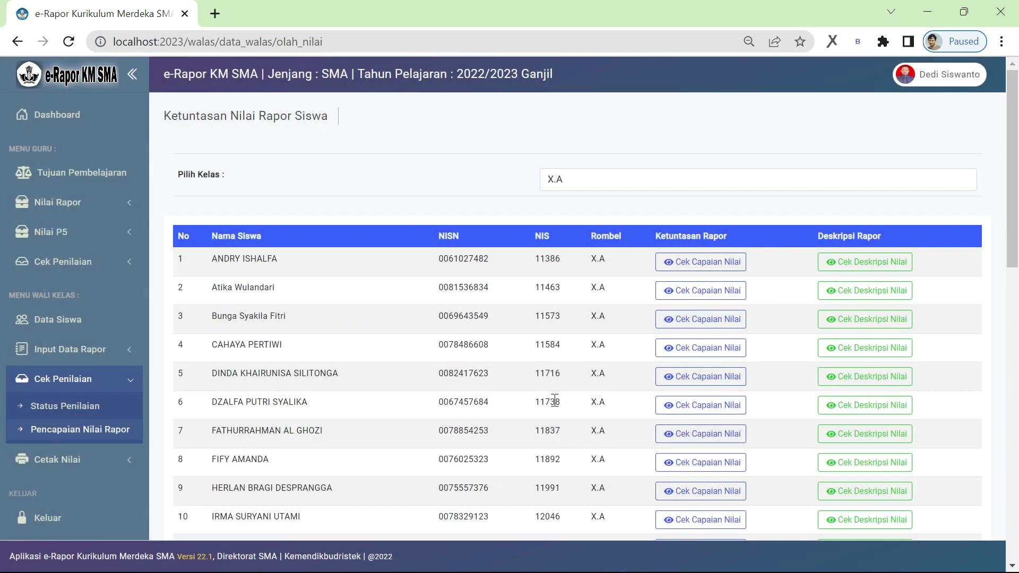
- Download the semester report grade ledger (Leger) for class X.A
scroll(159, 392, "down", 2)
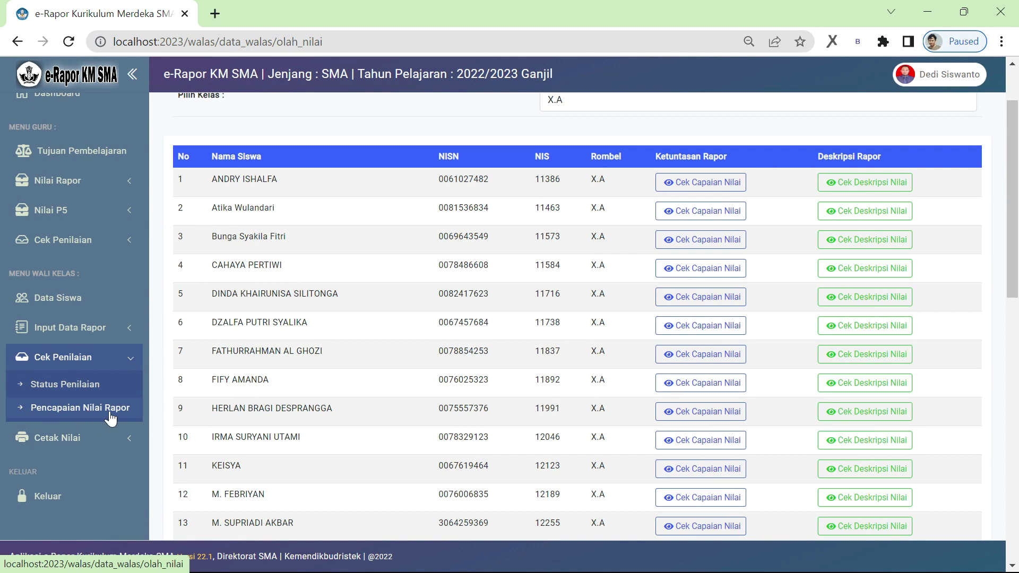
left_click(97, 438)
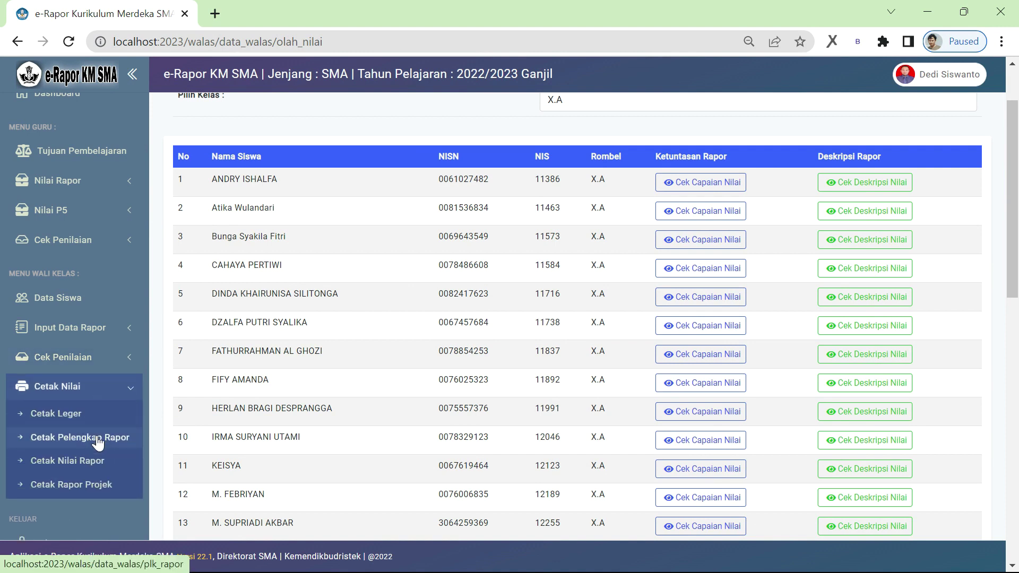
left_click(79, 418)
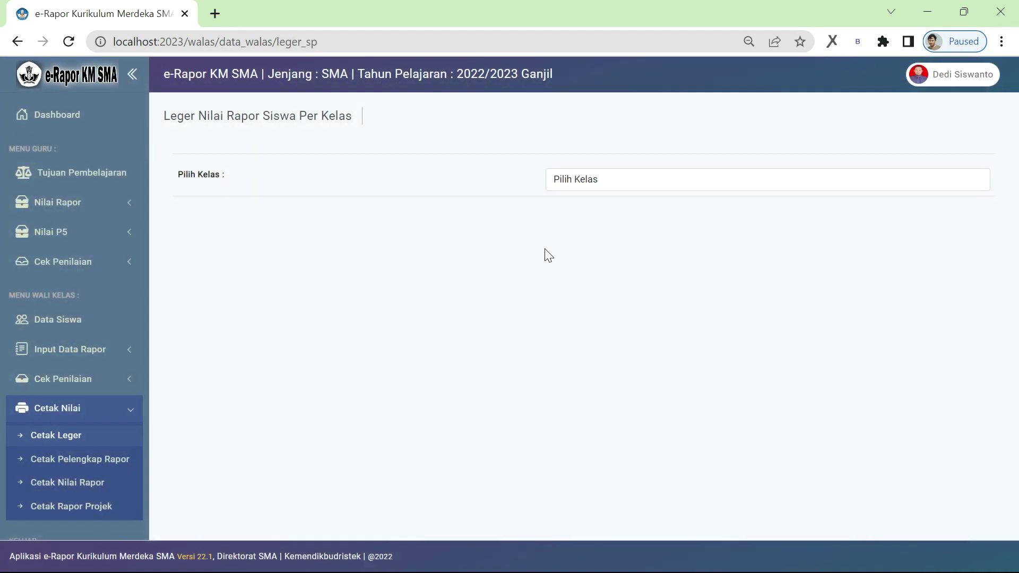
left_click(622, 189)
left_click(592, 207)
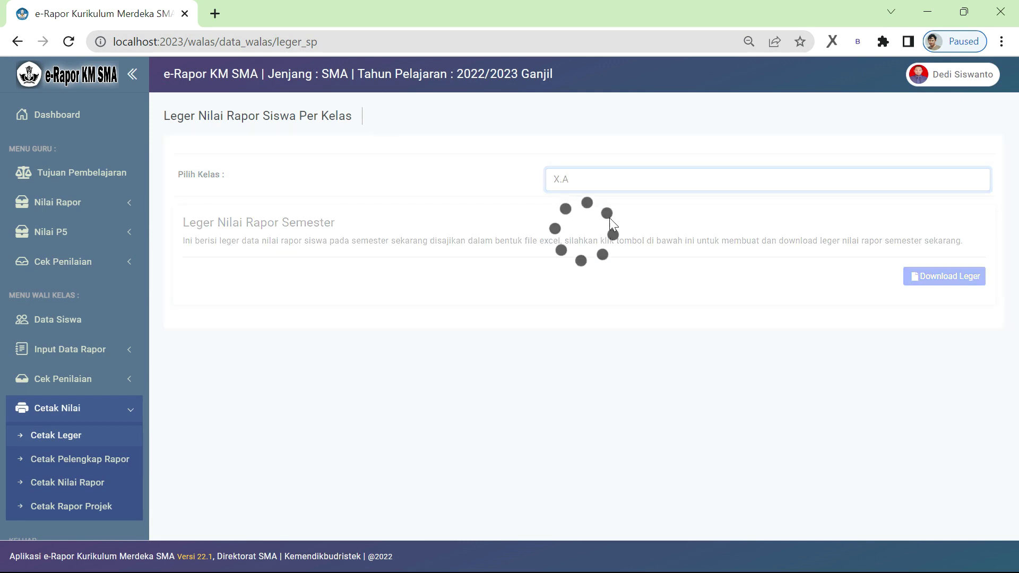
left_click(909, 282)
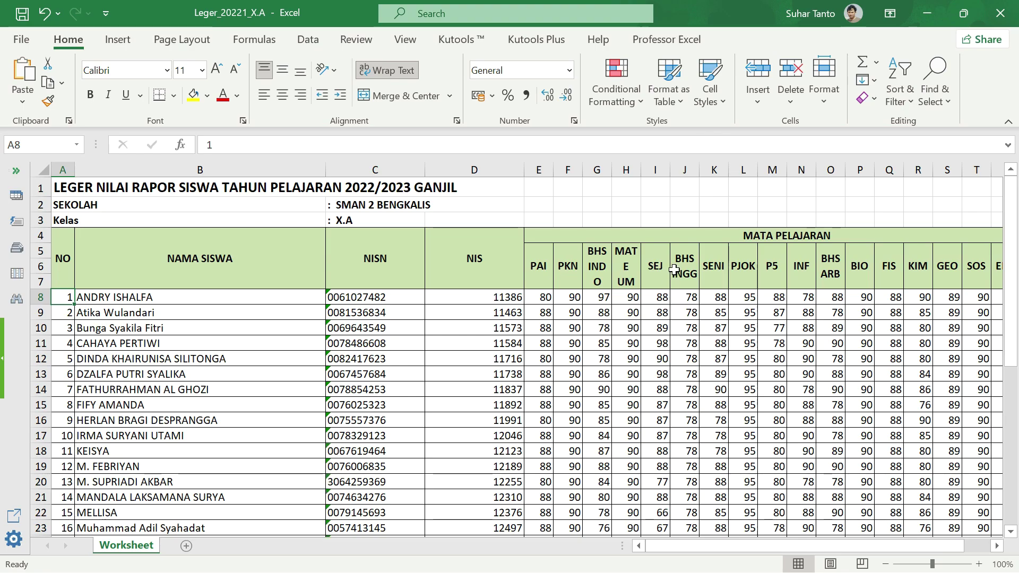
- Examine the students' subject grades in the downloaded class X.A ledger in Excel
mouse_move(691, 543)
left_mouse_down()
mouse_move(746, 542)
mouse_move(681, 551)
left_mouse_up()
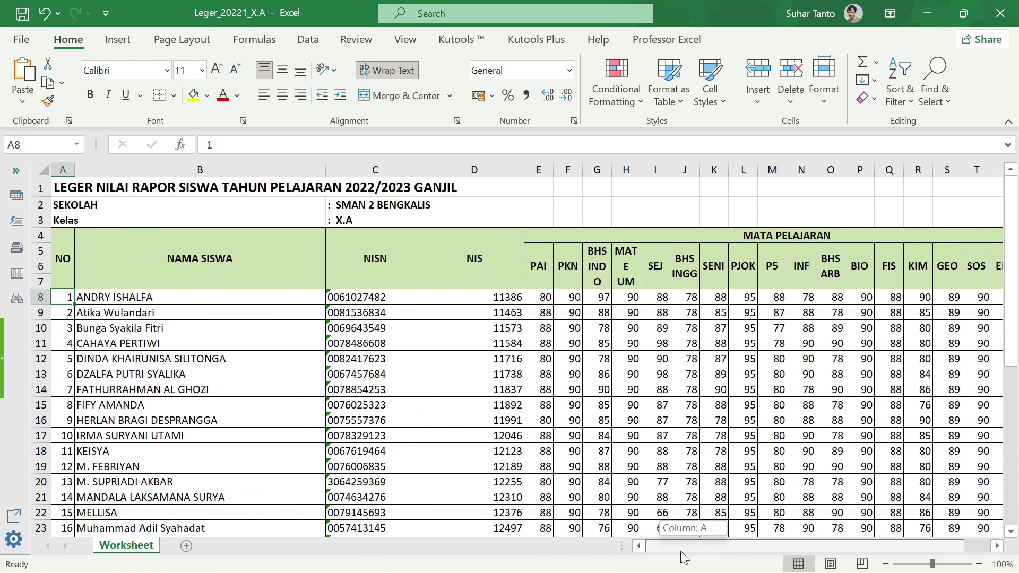
scroll(657, 433, "down", 3)
scroll(657, 433, "down", 6)
scroll(658, 433, "up", 6)
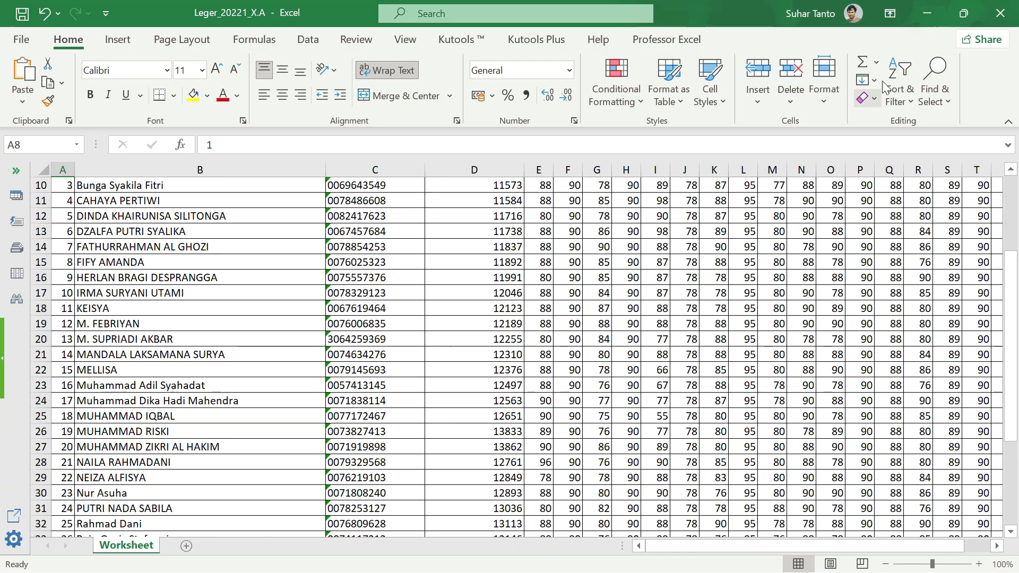
- Switch back to e-Rapor in Chrome and set up Cetak Pelengkap Rapor with paper size F4 (Folio) for class X.A
key("alt+Tab")
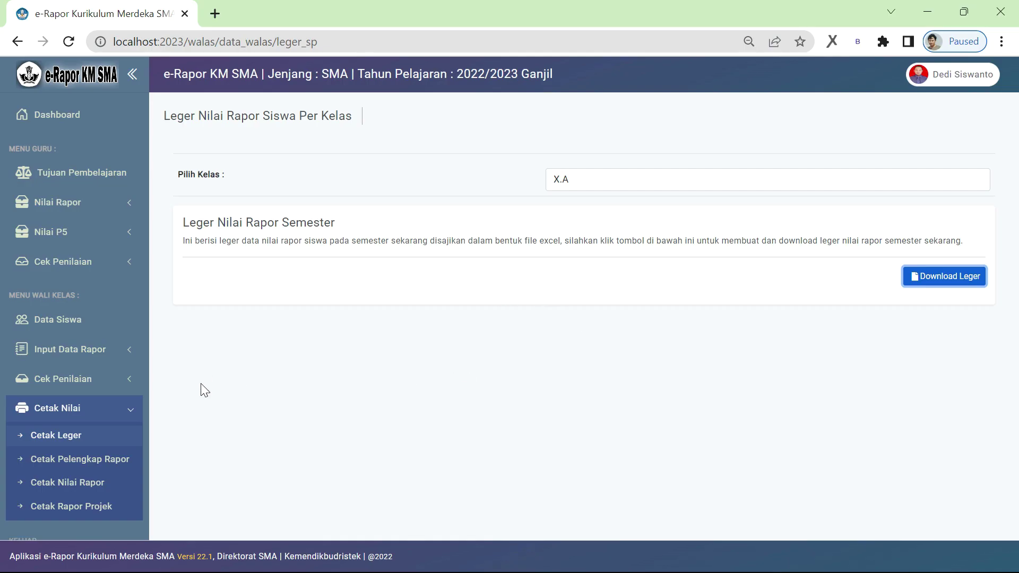
left_click(106, 460)
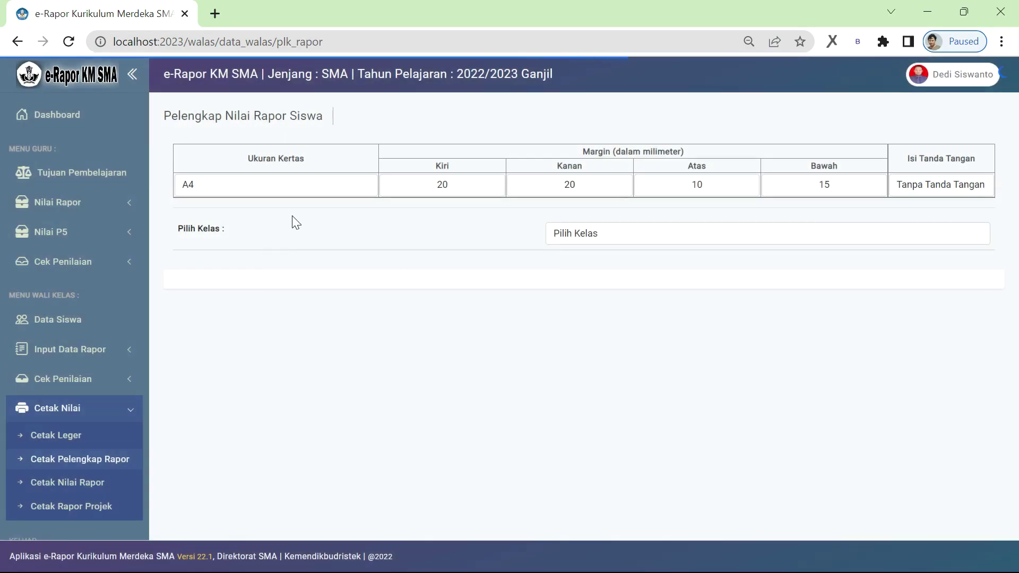
left_click(296, 188)
left_click(251, 214)
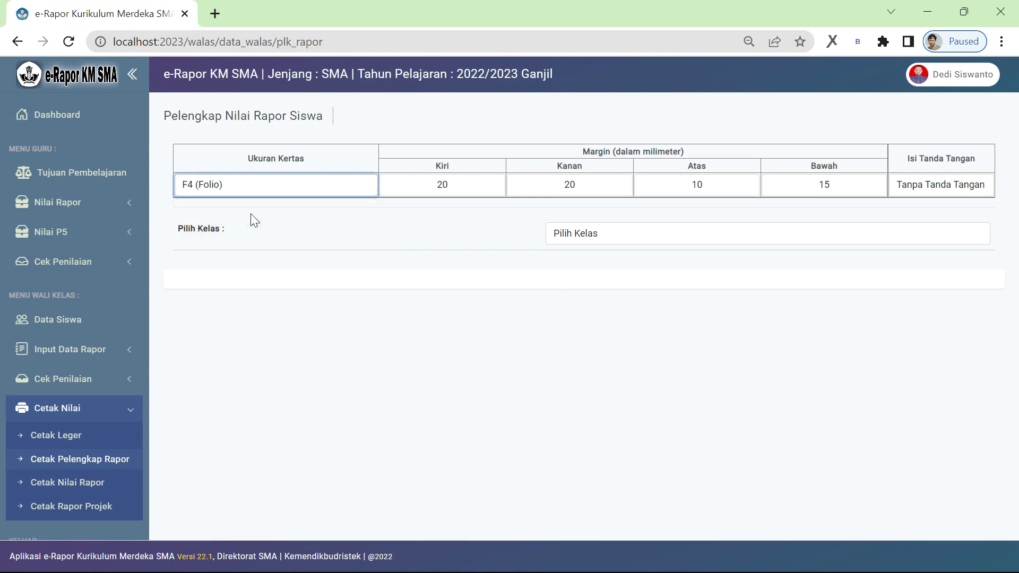
left_click(628, 234)
left_click(595, 263)
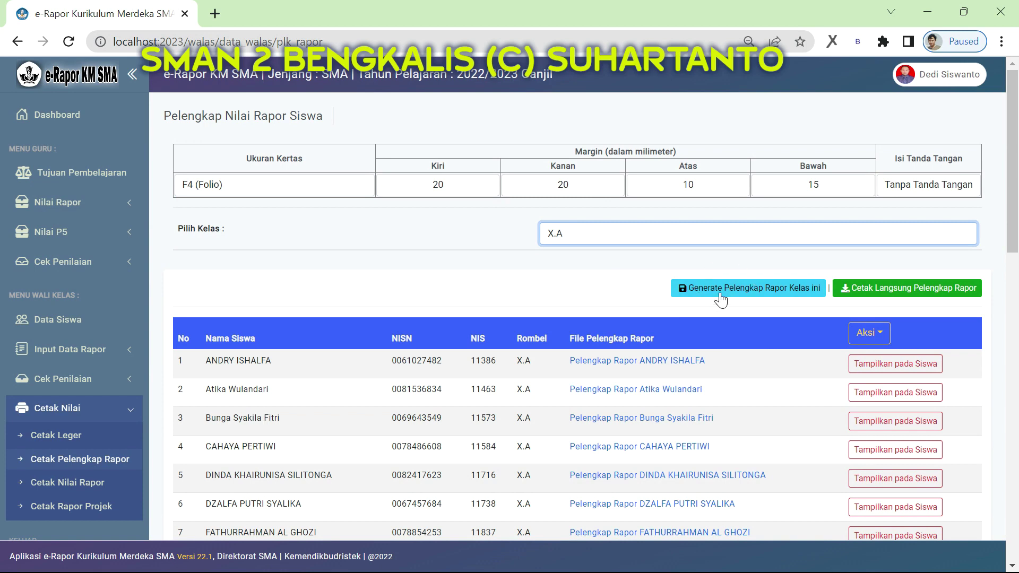
- Generate the report supplements (Pelengkap Rapor) for class X.A and download them as one PDF, choosing its save location
left_click(741, 283)
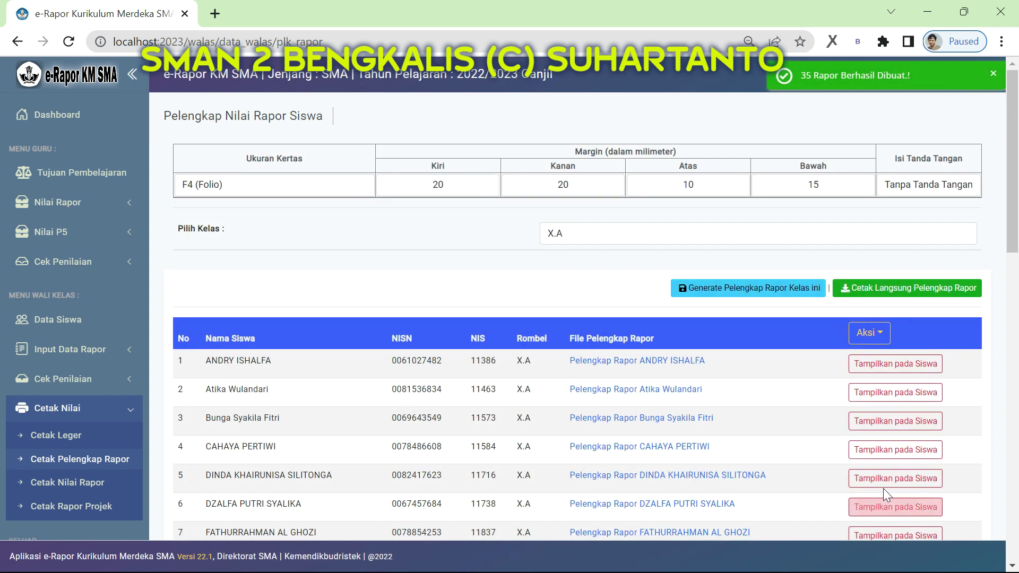
left_click(937, 281)
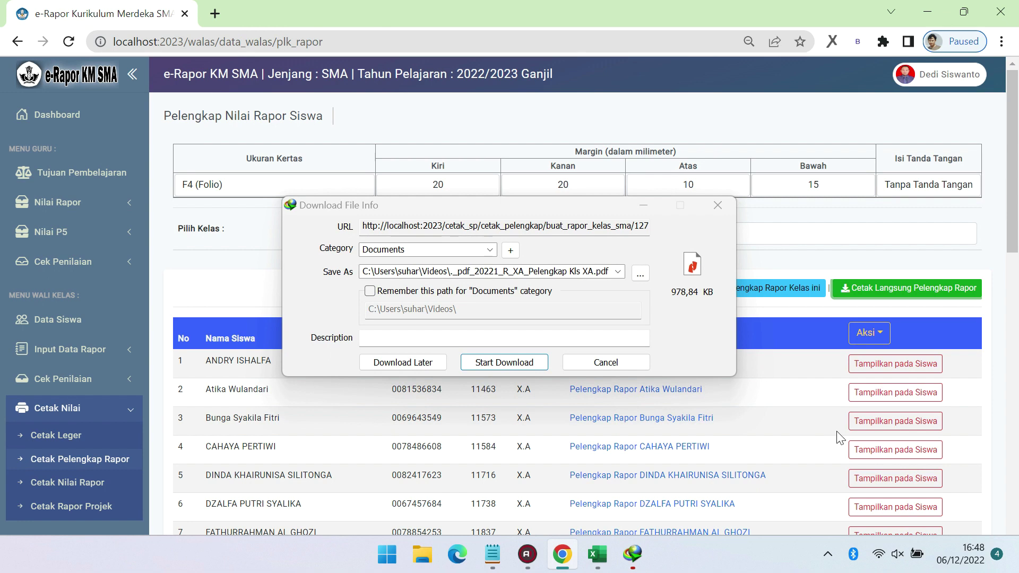
left_click(641, 274)
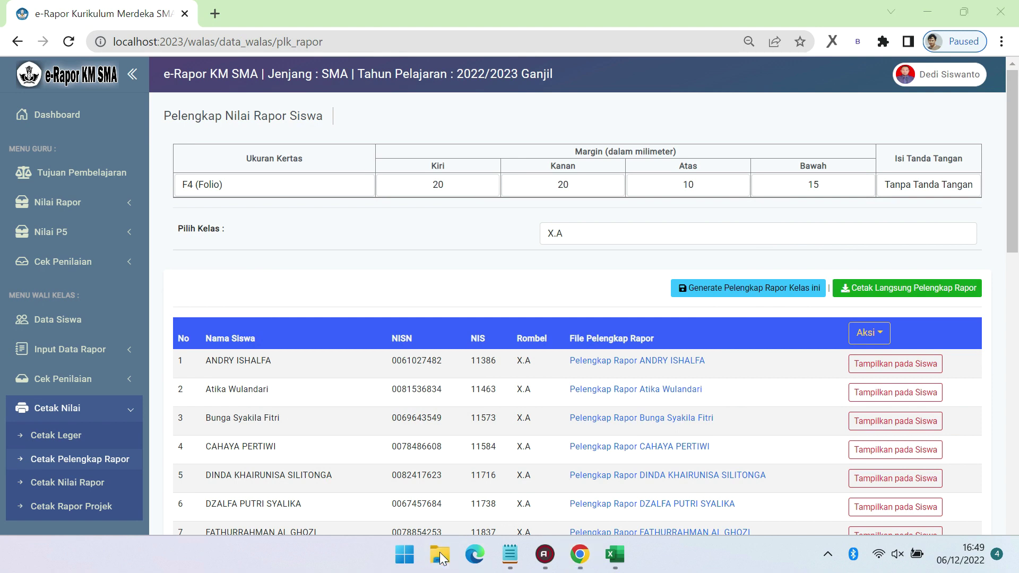
- Open the downloaded Pelengkap Kls XA PDF from D:\eRAPOR2023\TEST-NIL-IKM-KEMDBUD in File Explorer and look through the first student's supplement pages
left_click(439, 556)
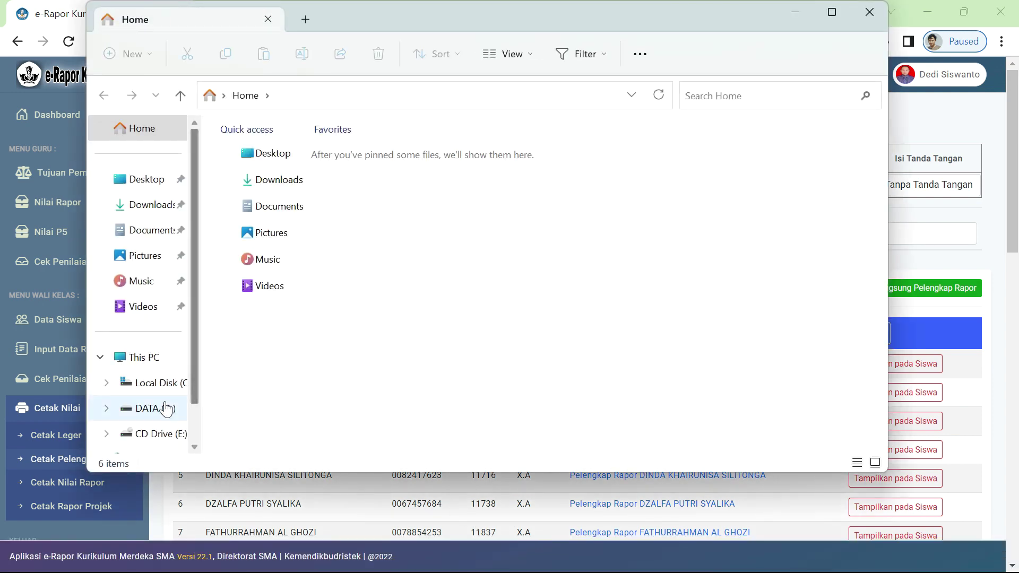
left_click(164, 409)
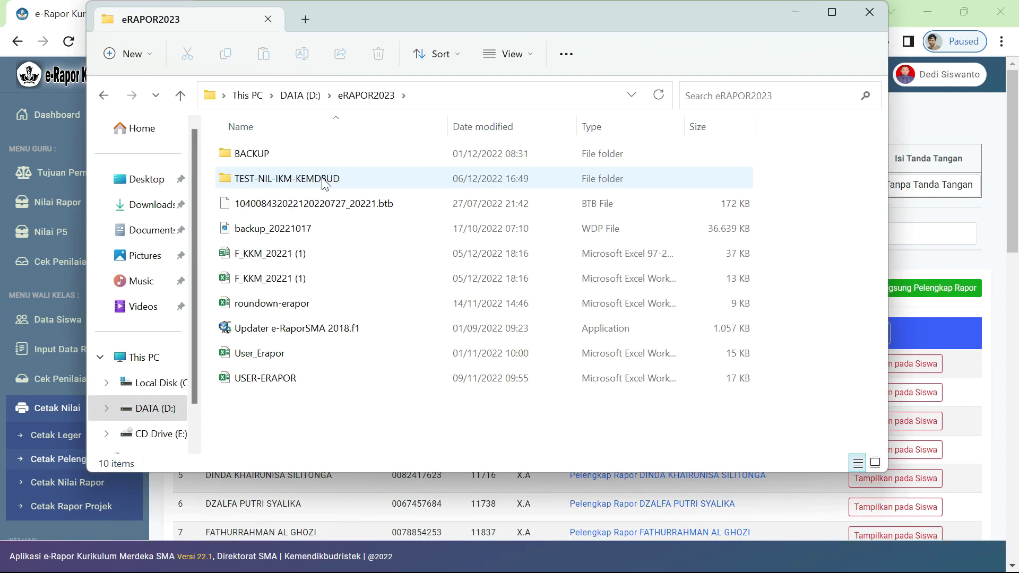
double_click(325, 180)
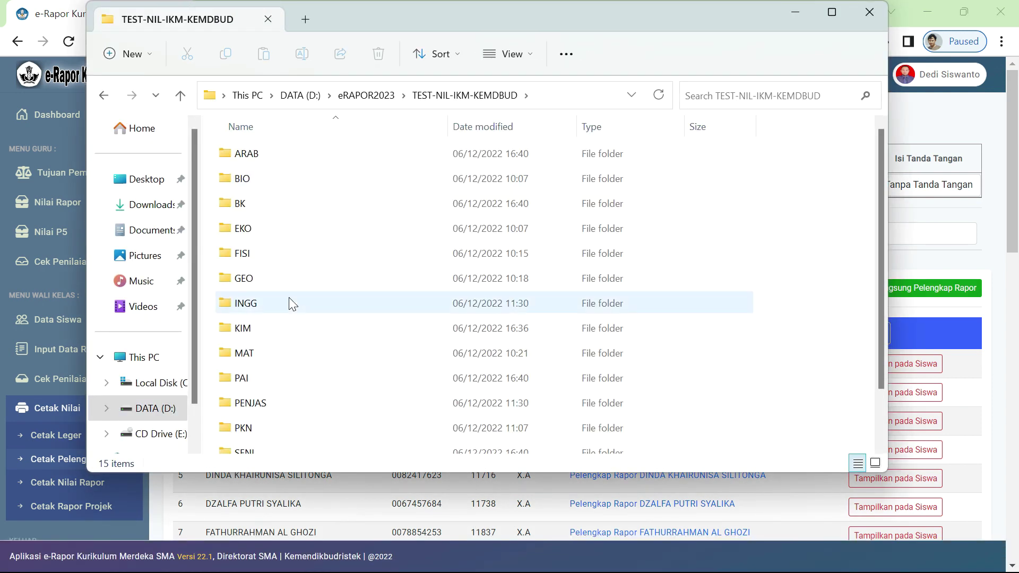
scroll(292, 303, "down", 2)
left_click(295, 446)
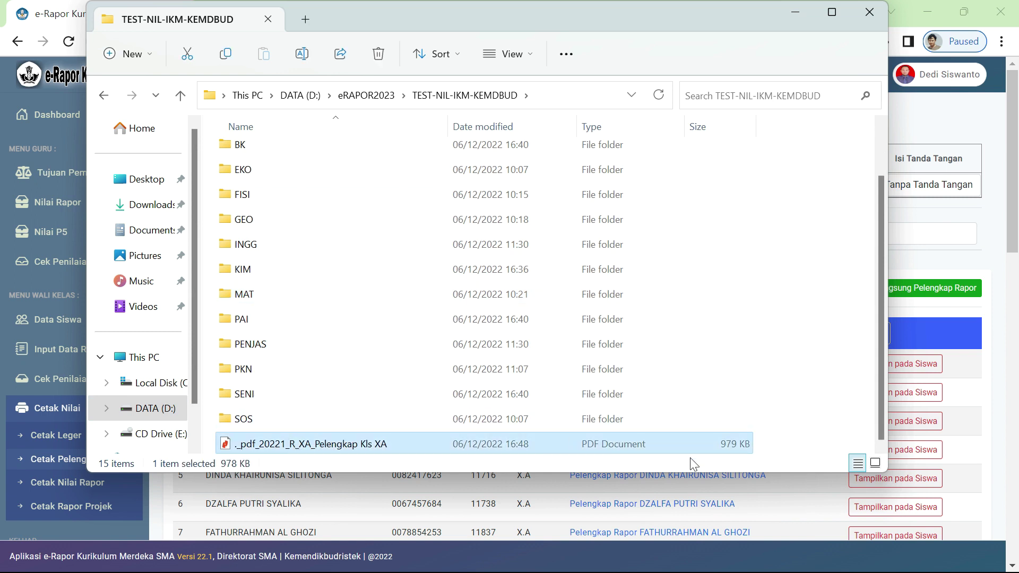
double_click(309, 445)
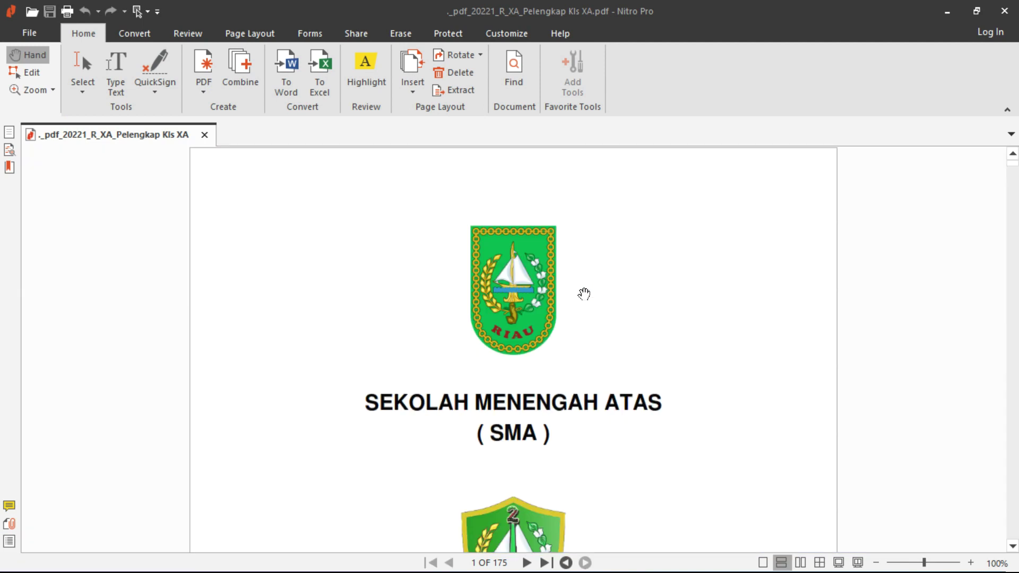
scroll(598, 269, "down", 3)
scroll(598, 269, "down", 10)
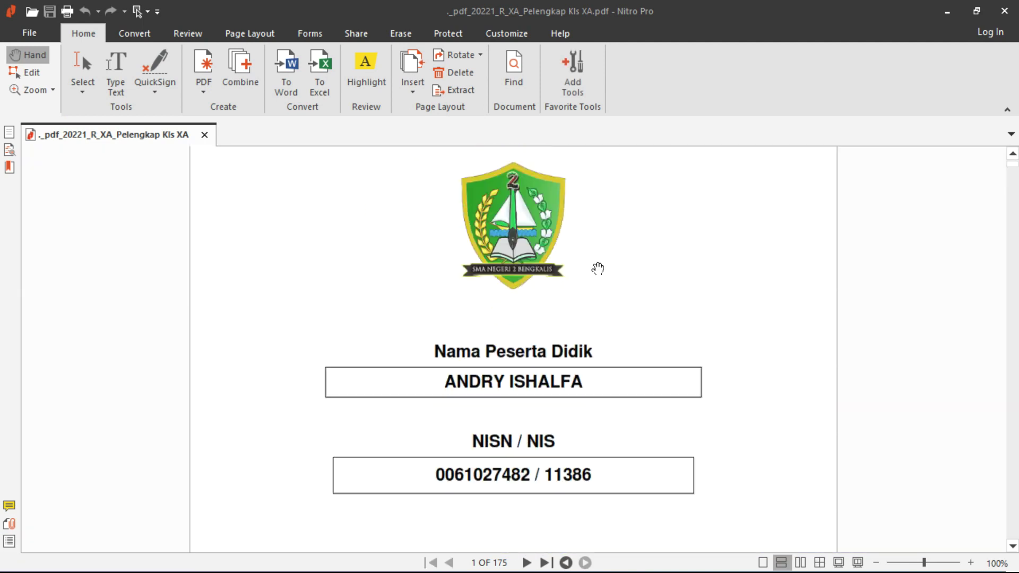
scroll(598, 268, "down", 12)
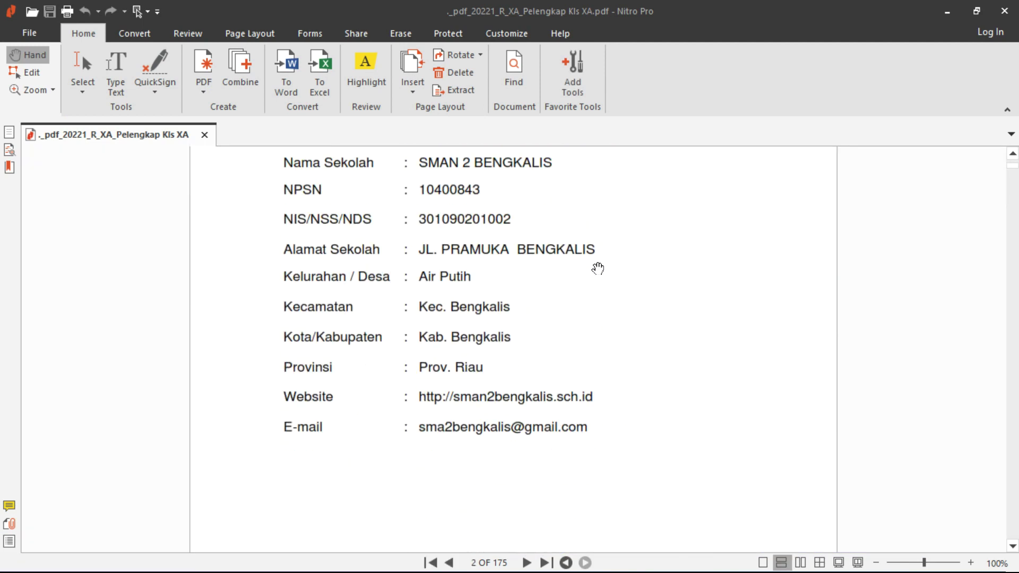
scroll(598, 268, "down", 15)
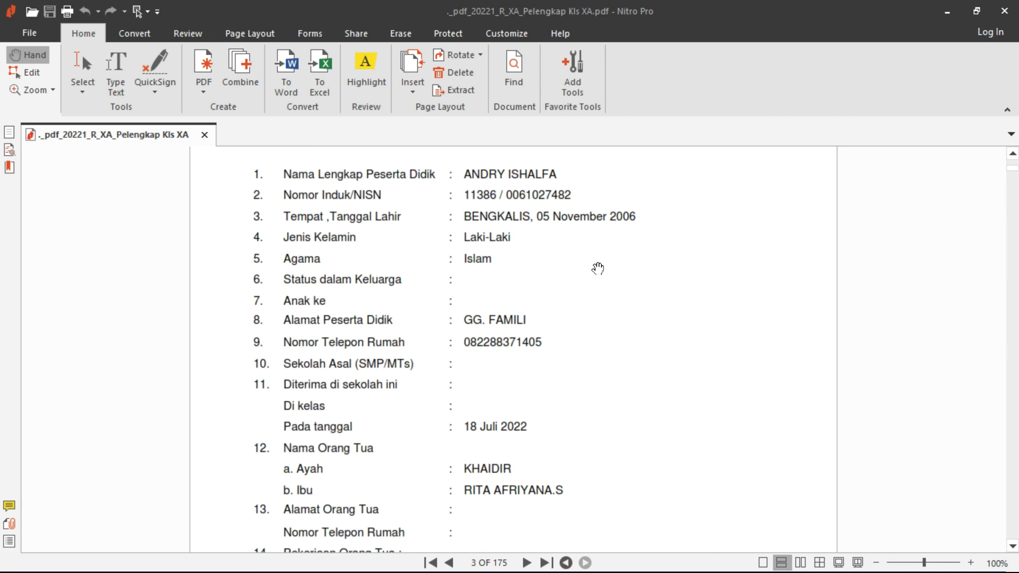
scroll(601, 263, "down", 8)
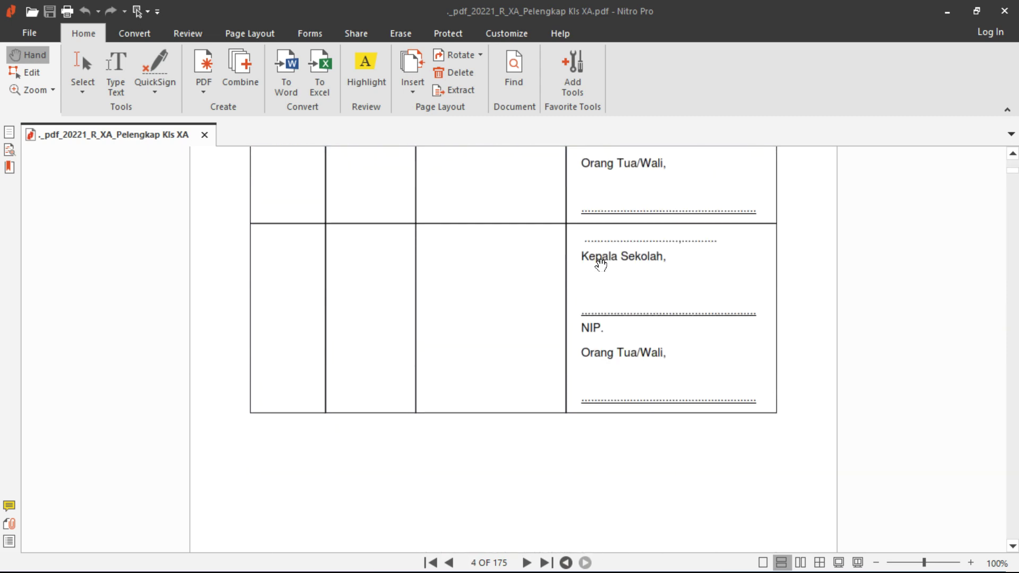
- Switch back to e-Rapor in Chrome and set up Cetak Nilai Rapor with paper size F4 (Folio) for class X.A
mouse_move(394, 568)
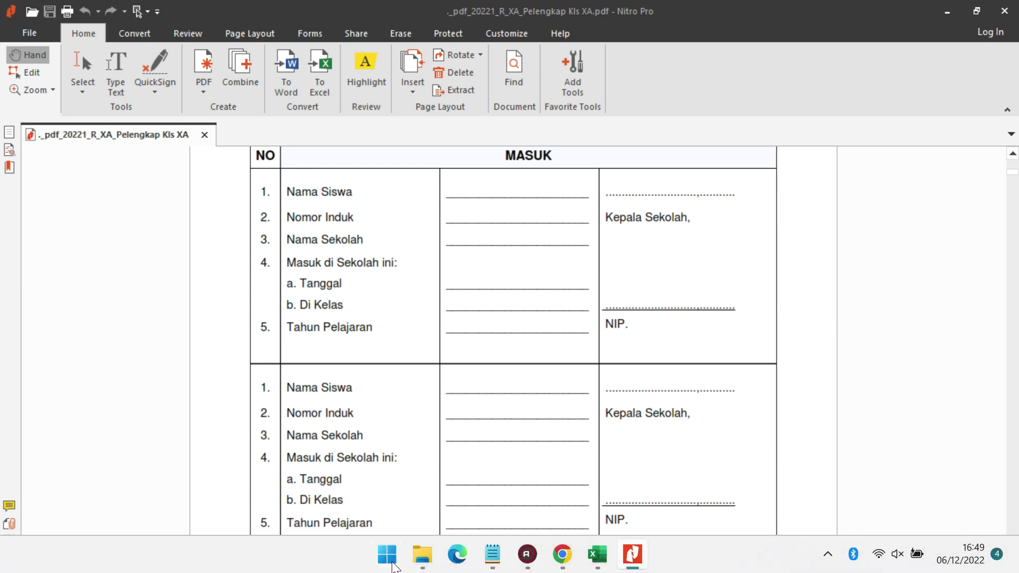
left_click(561, 555)
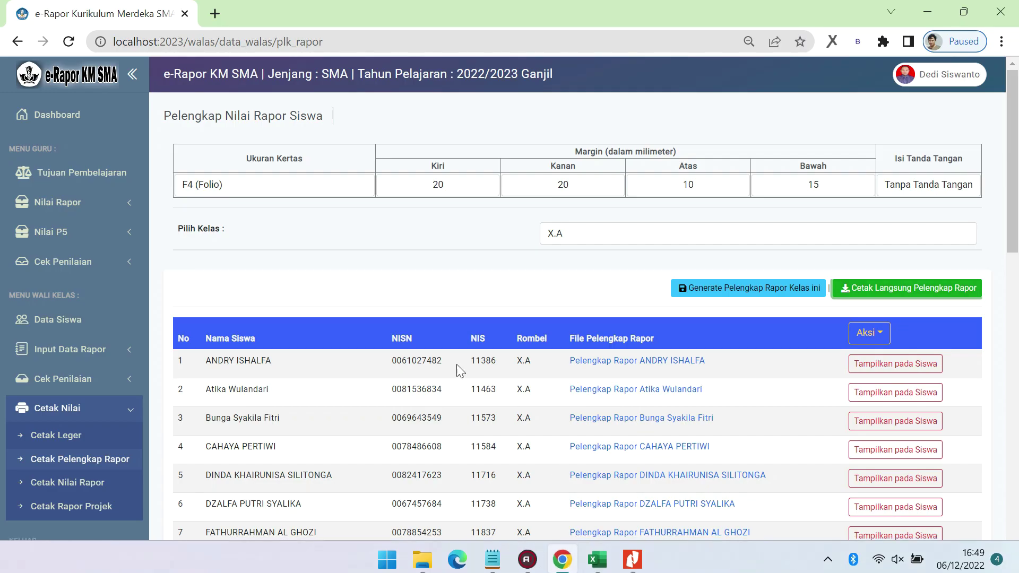
left_click(75, 483)
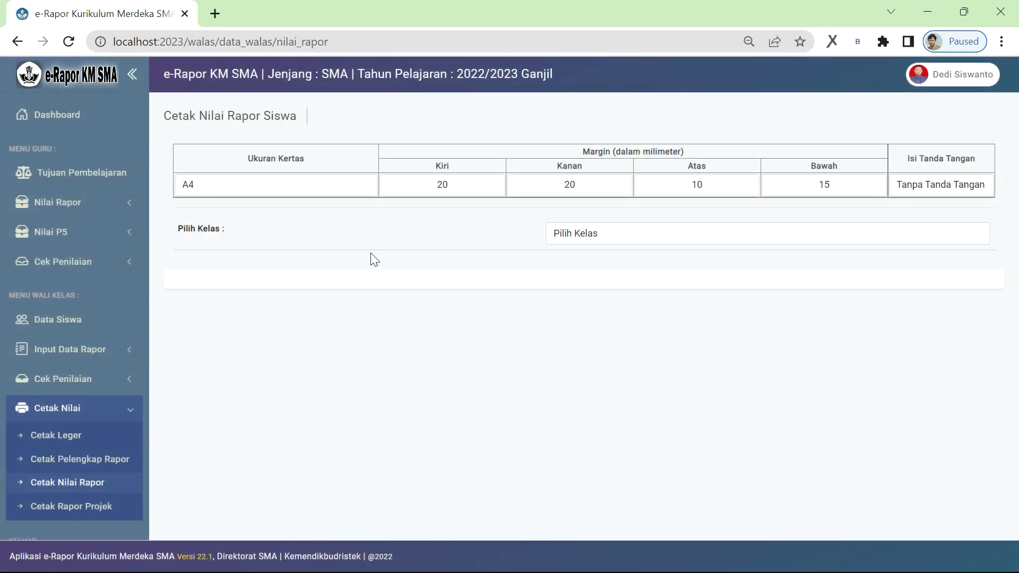
left_click(280, 194)
left_click(278, 214)
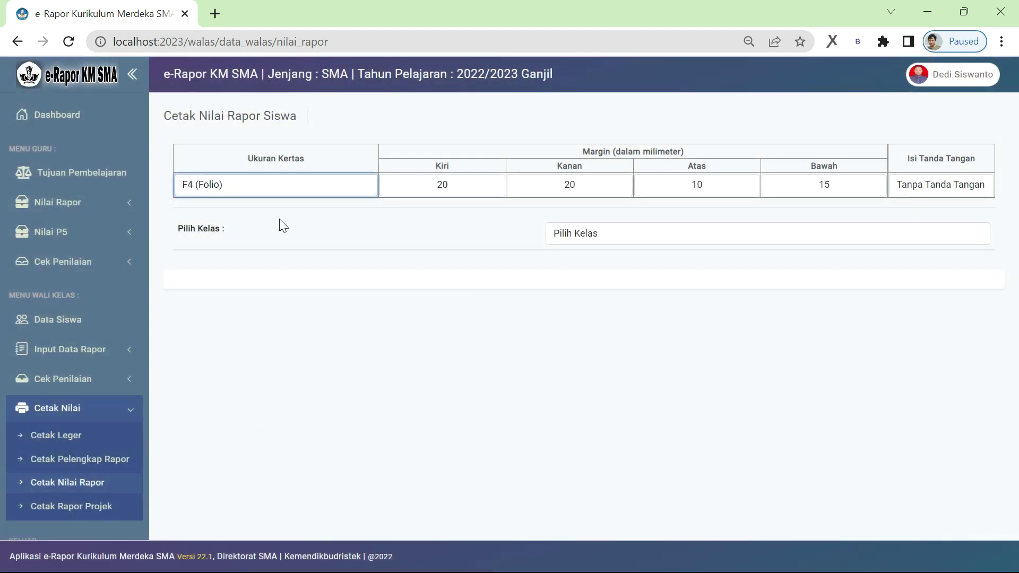
left_click(606, 233)
left_click(583, 261)
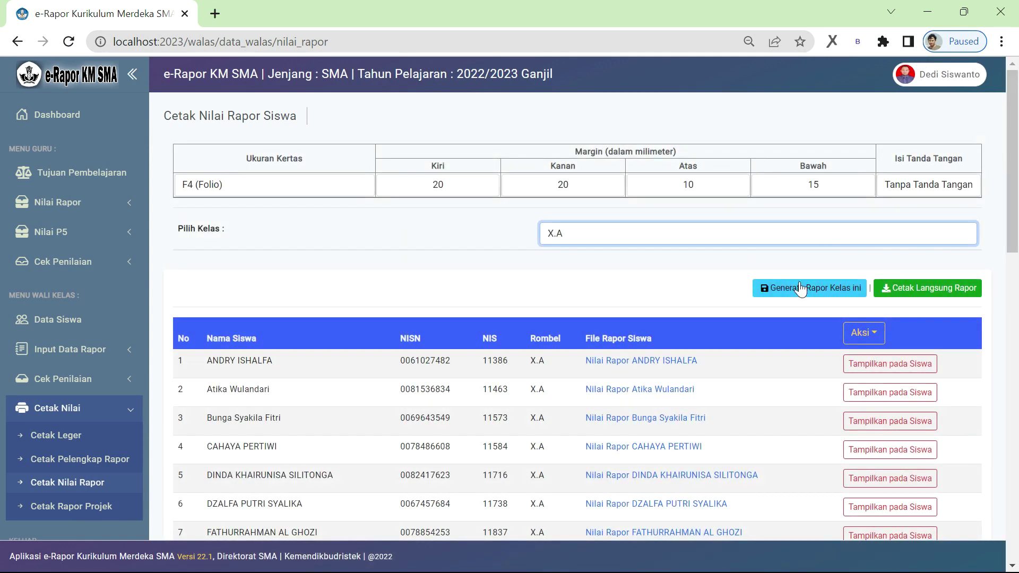
- Generate the class X.A report cards and download them as one PDF with a numbered file name into D:\eRAPOR2023\TEST-NIL-IKM-KEMDBUD
left_click(796, 288)
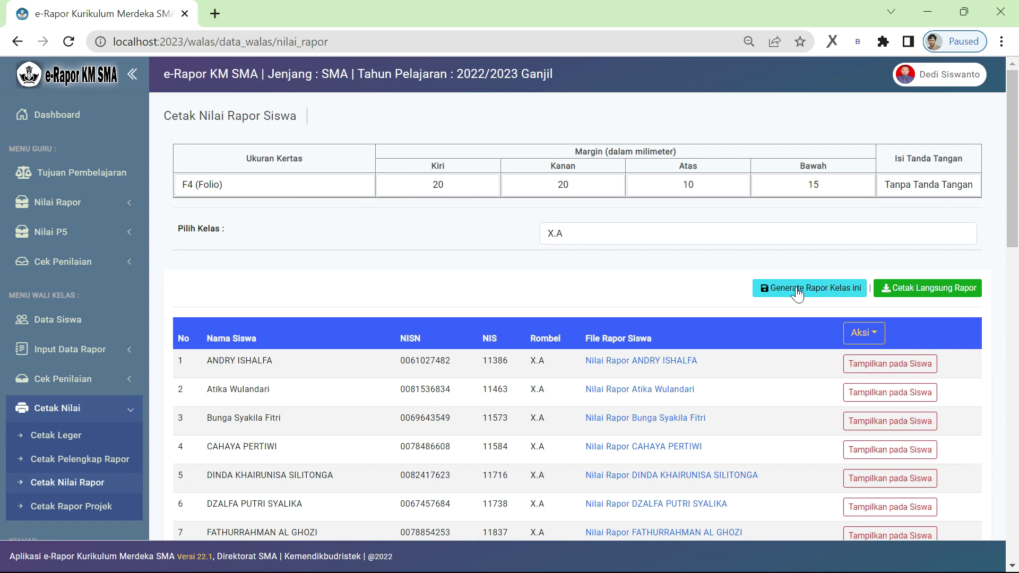
left_click(956, 291)
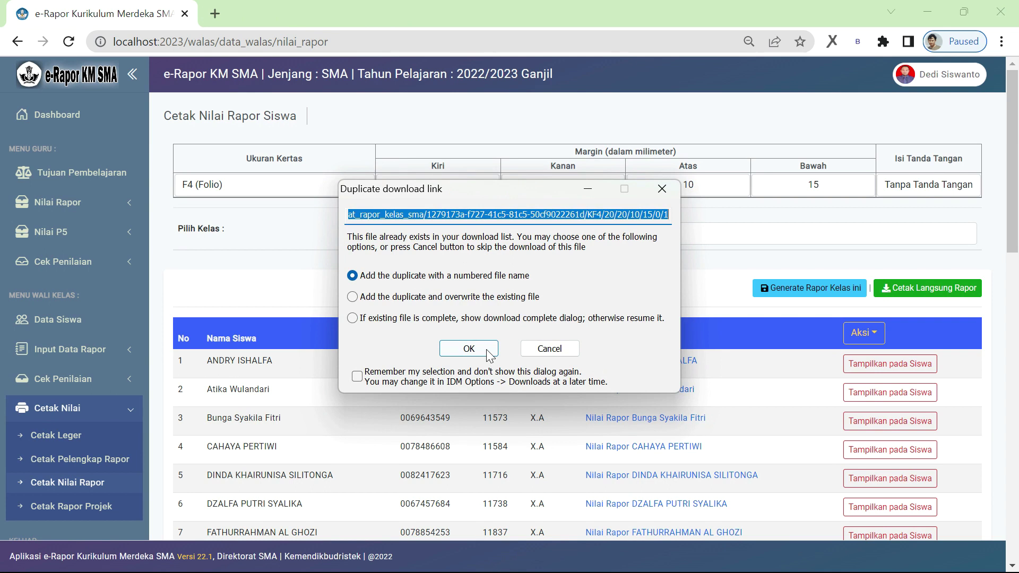
left_click(488, 350)
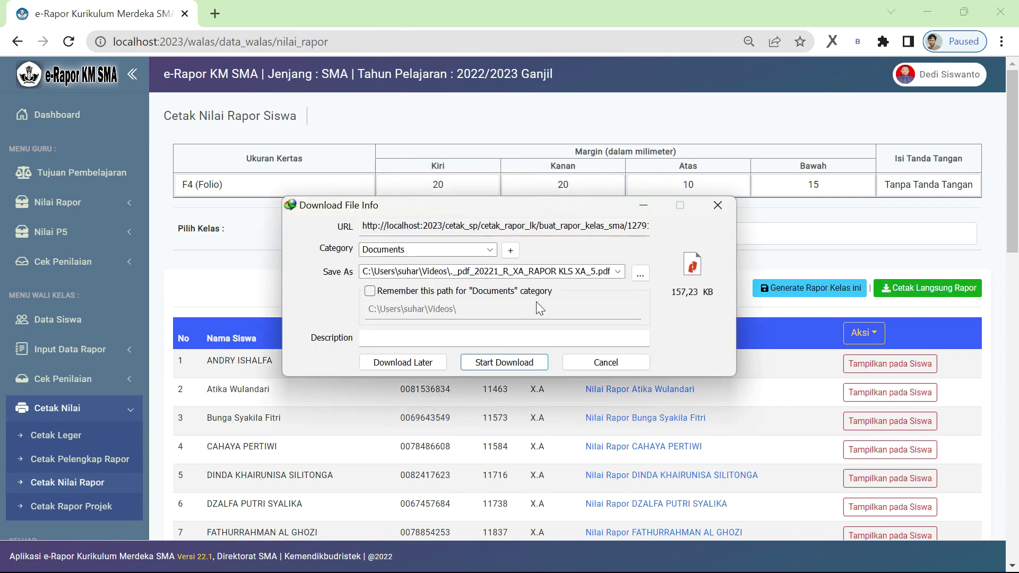
left_click(641, 273)
left_click(640, 485)
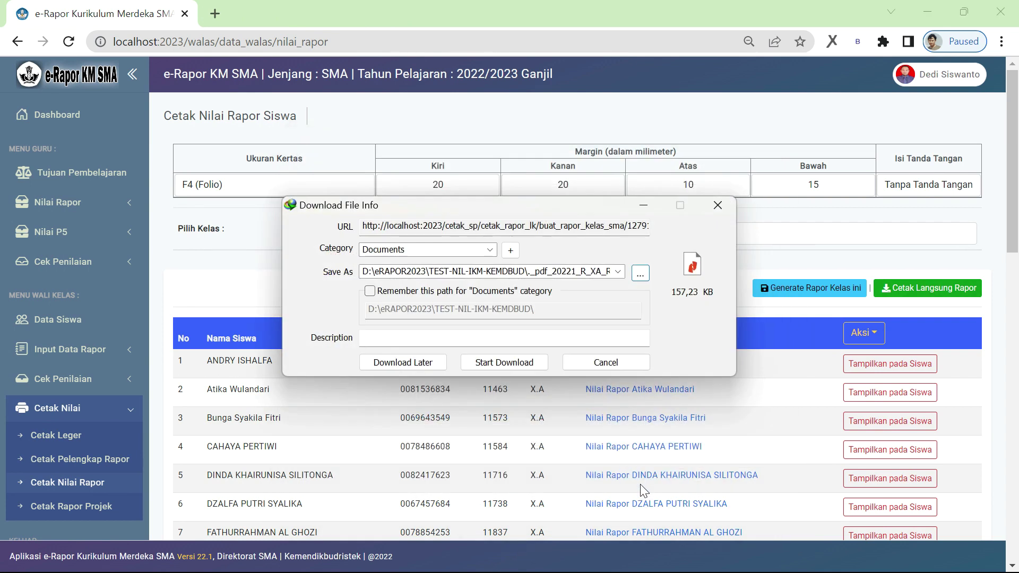
left_click(502, 363)
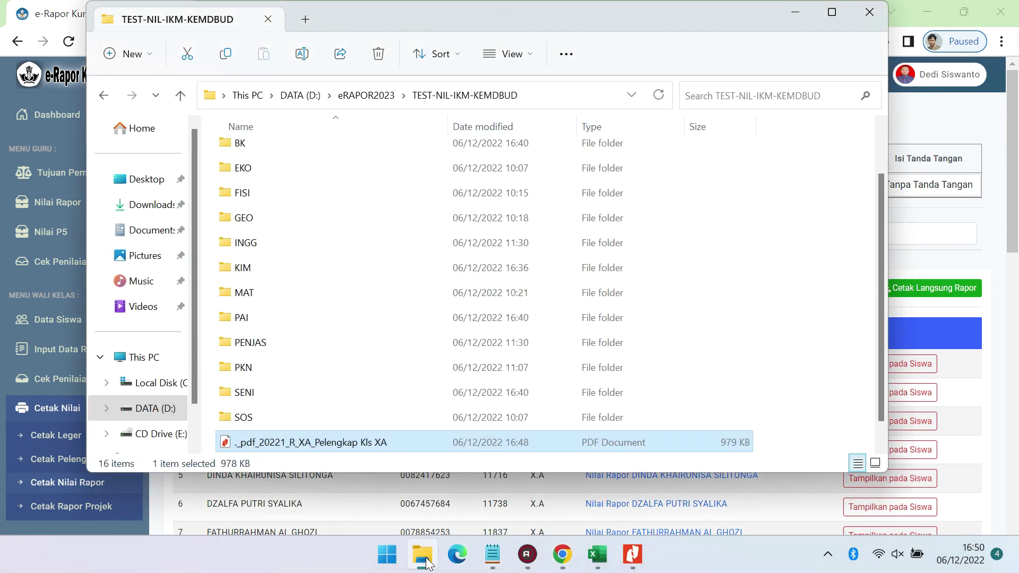
- Open the downloaded RAPOR KLS XA_5 PDF from File Explorer and examine the first student's grades, extracurriculars, attendance and homeroom notes
left_click(427, 564)
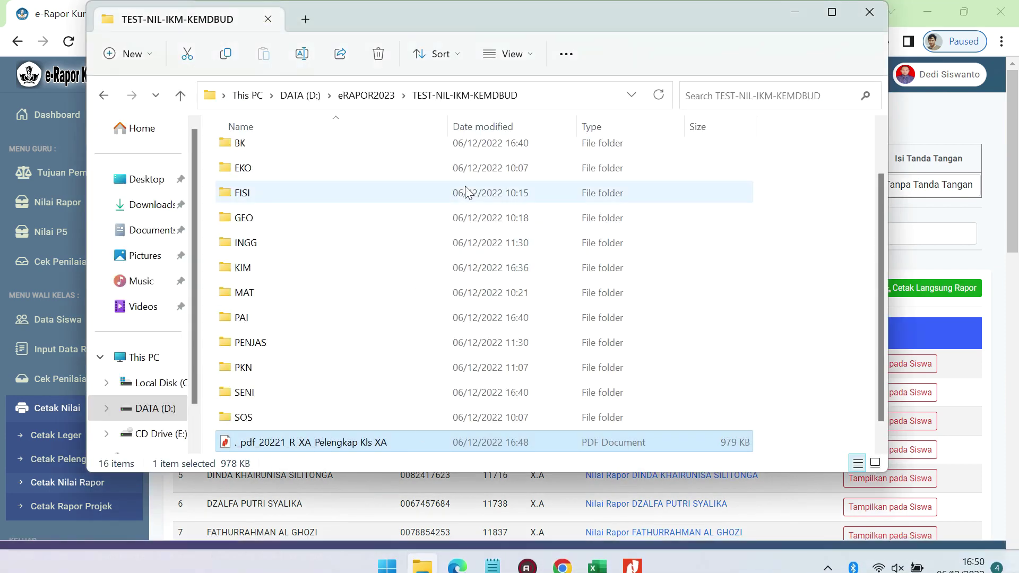
double_click(356, 447)
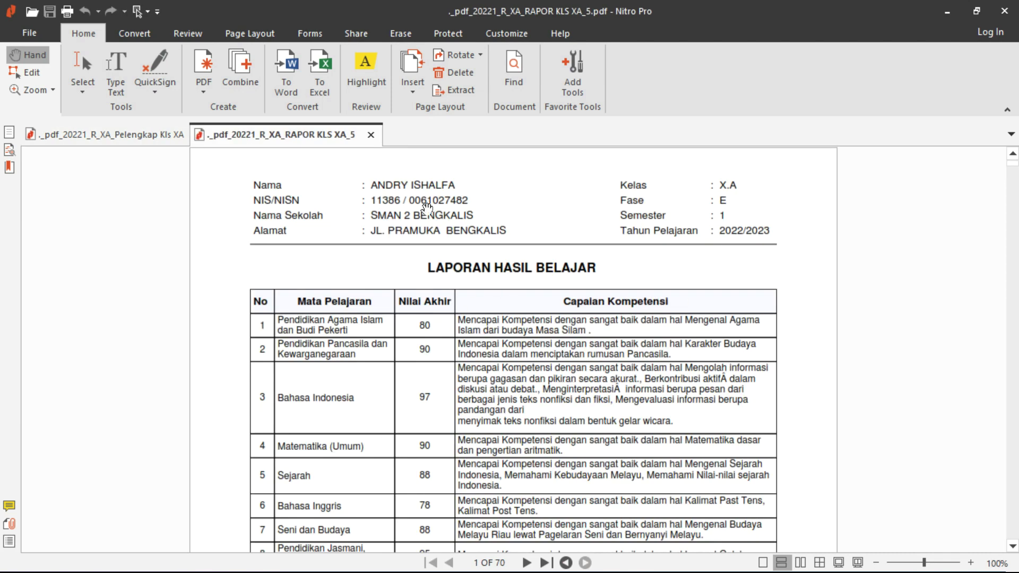
scroll(802, 275, "down", 2)
scroll(802, 275, "down", 2)
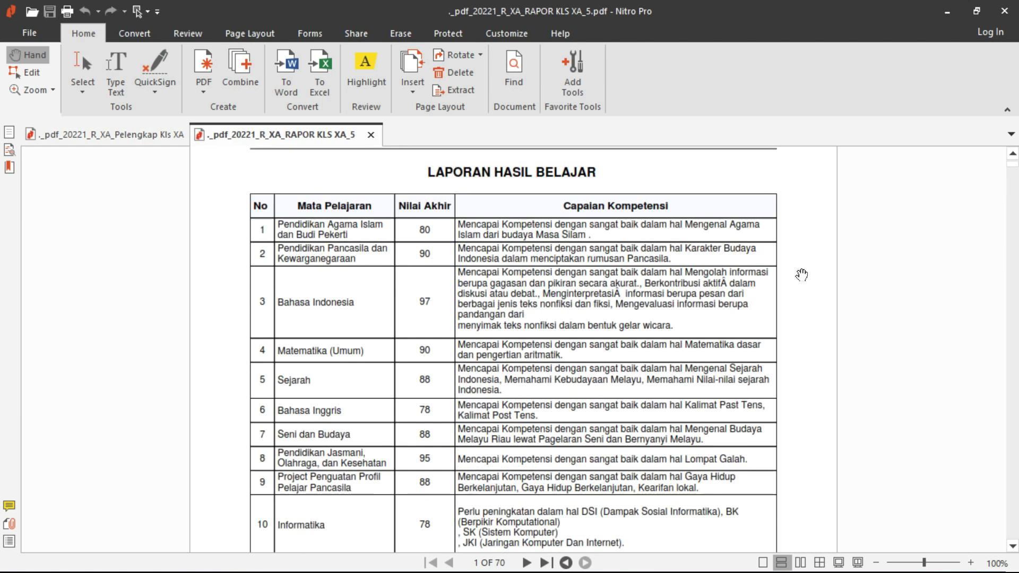
scroll(801, 275, "down", 2)
scroll(802, 275, "up", 2)
scroll(802, 275, "down", 8)
scroll(756, 276, "down", 8)
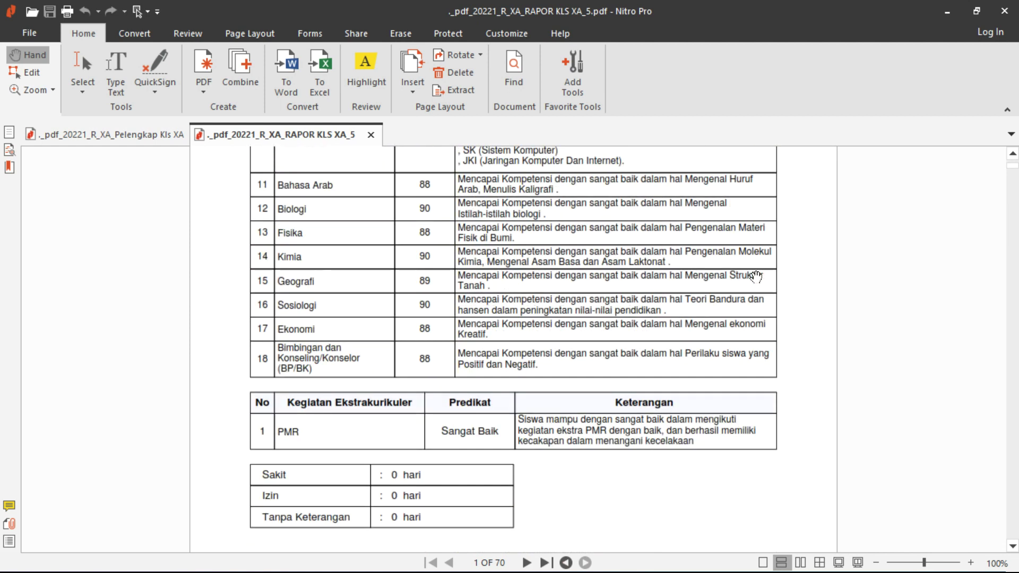
scroll(756, 277, "down", 4)
scroll(756, 277, "down", 2)
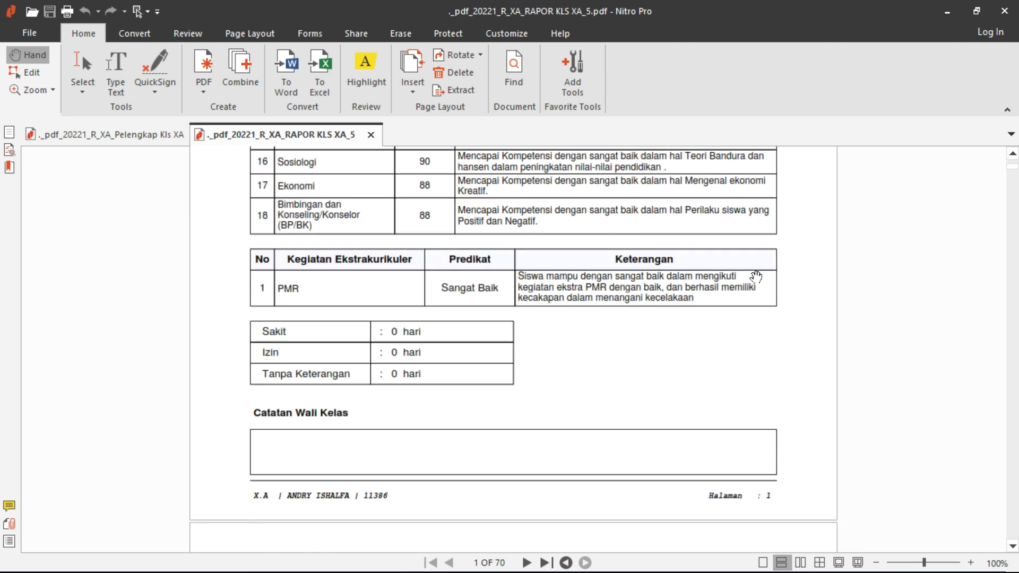
scroll(756, 277, "up", 2)
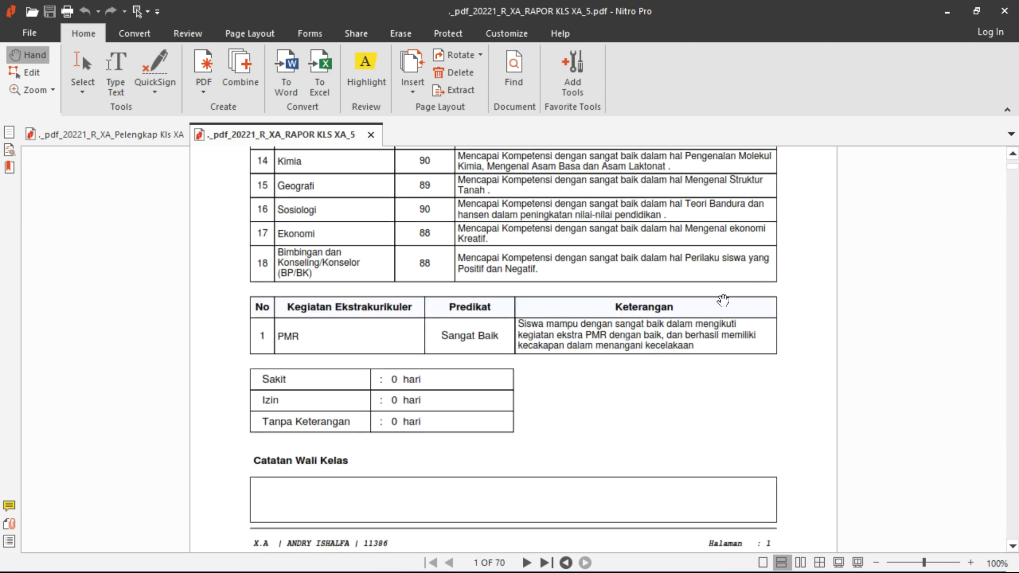
- Return to e-Rapor in Chrome and set up Cetak Rapor Projek with paper size F4 (Folio) for class X.A
mouse_move(335, 564)
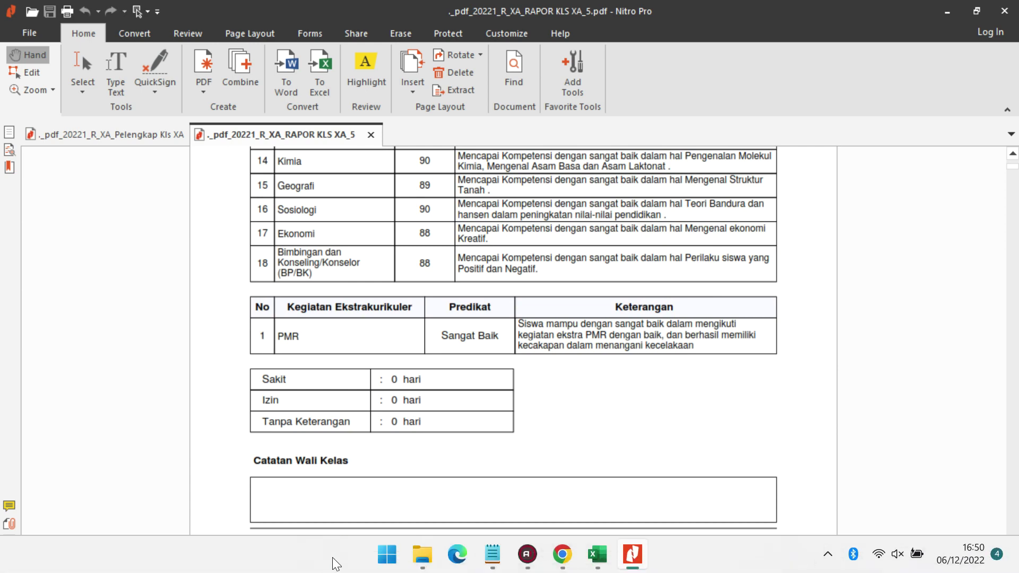
left_click(562, 554)
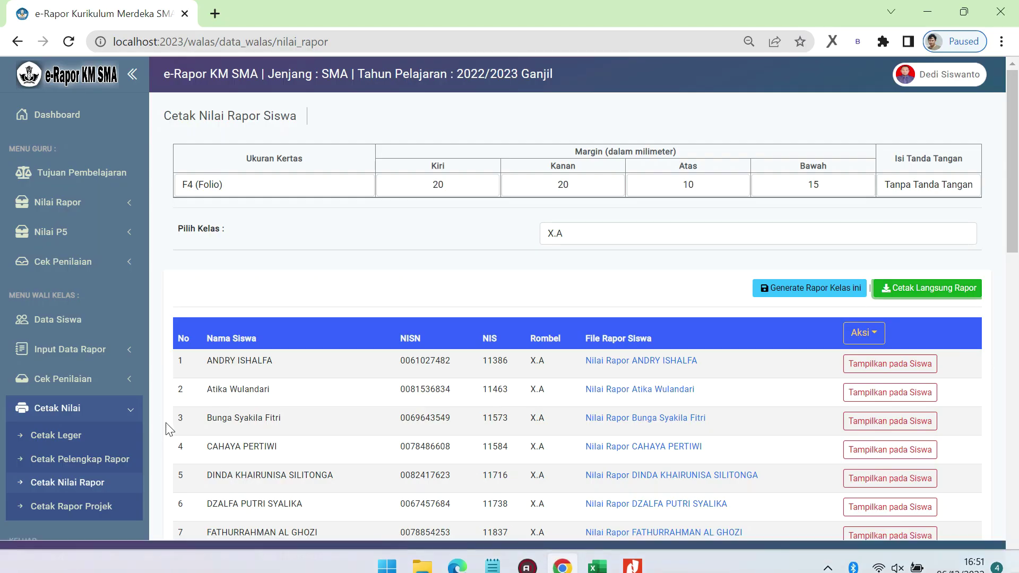
left_click(88, 507)
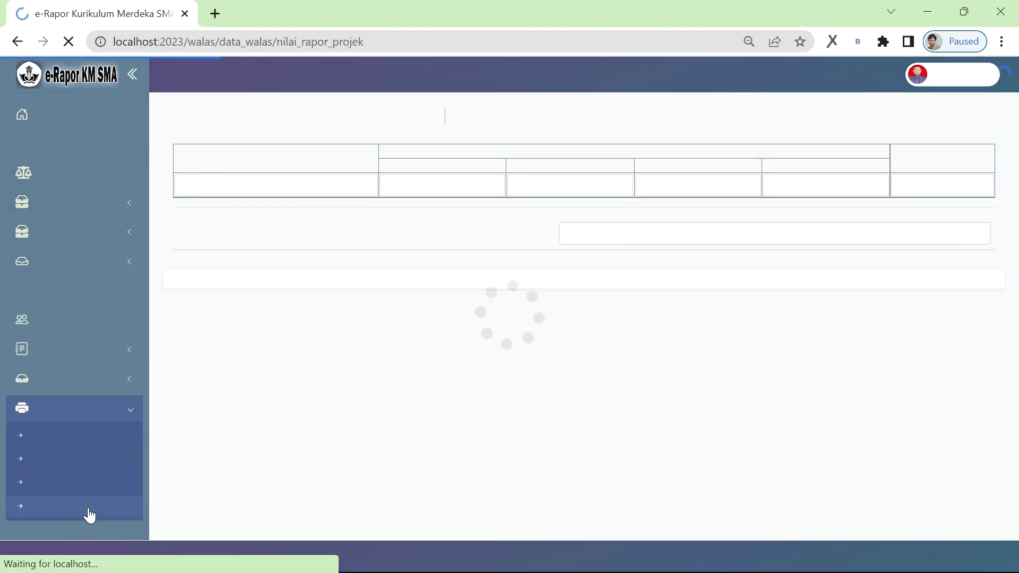
left_click(266, 186)
left_click(233, 215)
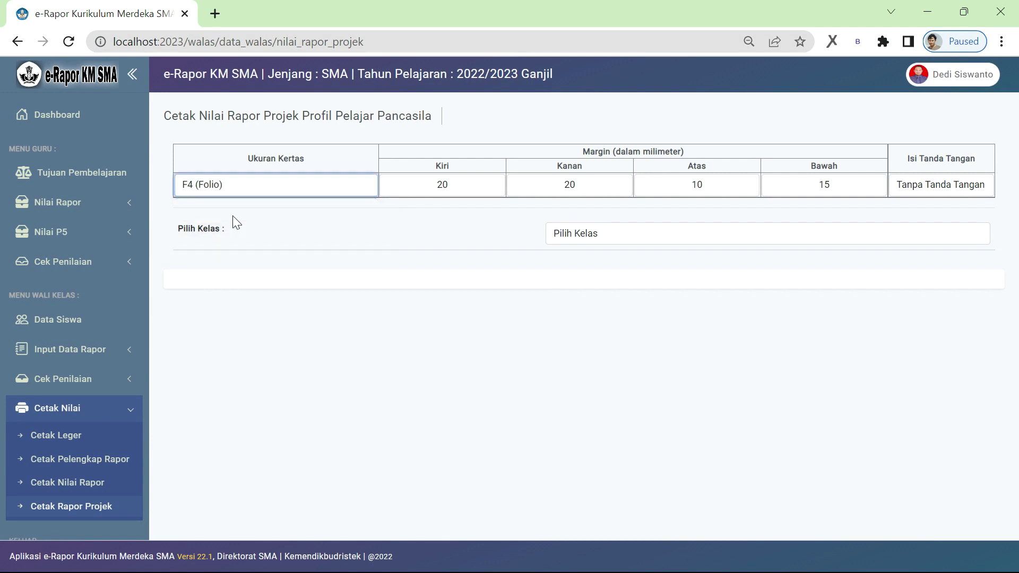
left_click(629, 234)
left_click(610, 262)
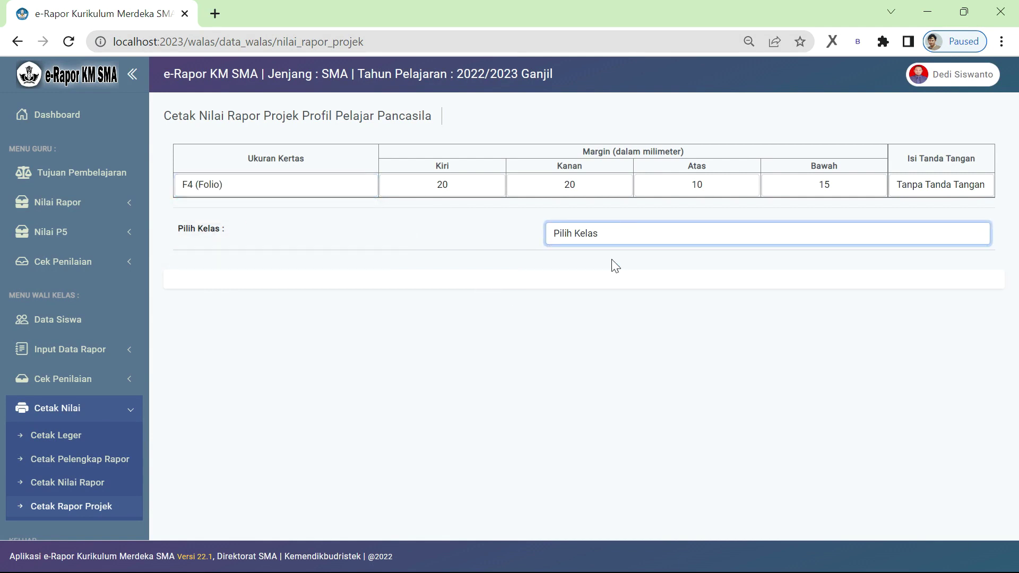
- Generate the class X.A project reports and download them as RAPOR P5BK KLS XA.pdf into D:\eRAPOR2023\TEST-NIL-IKM-KEMDBUD
left_click(767, 282)
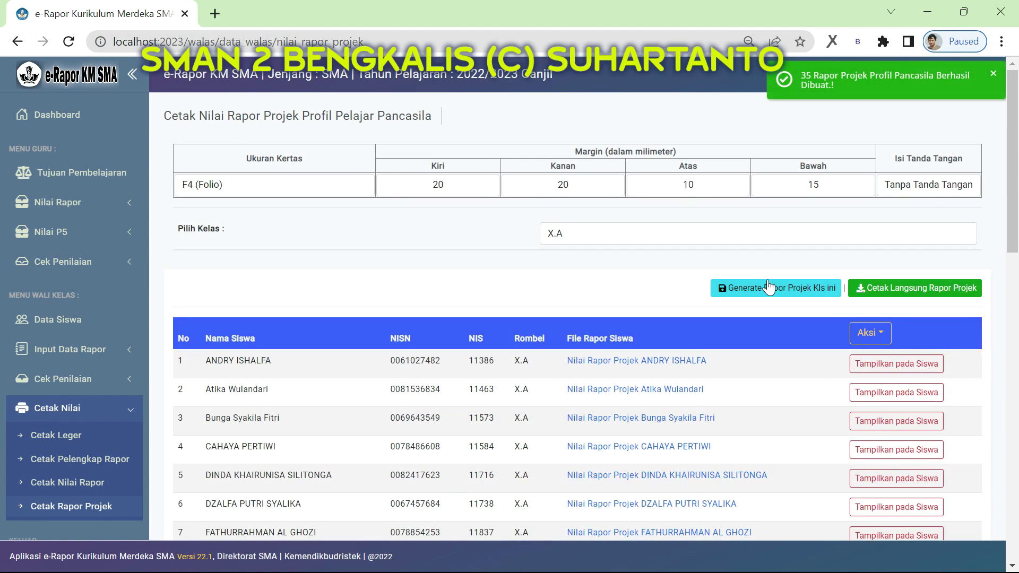
left_click(909, 291)
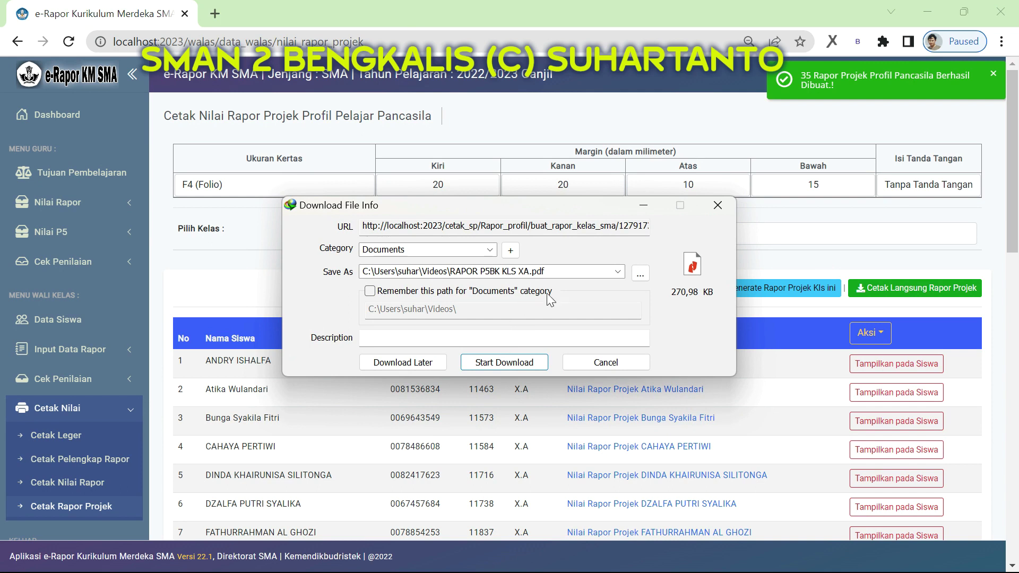
left_click(640, 273)
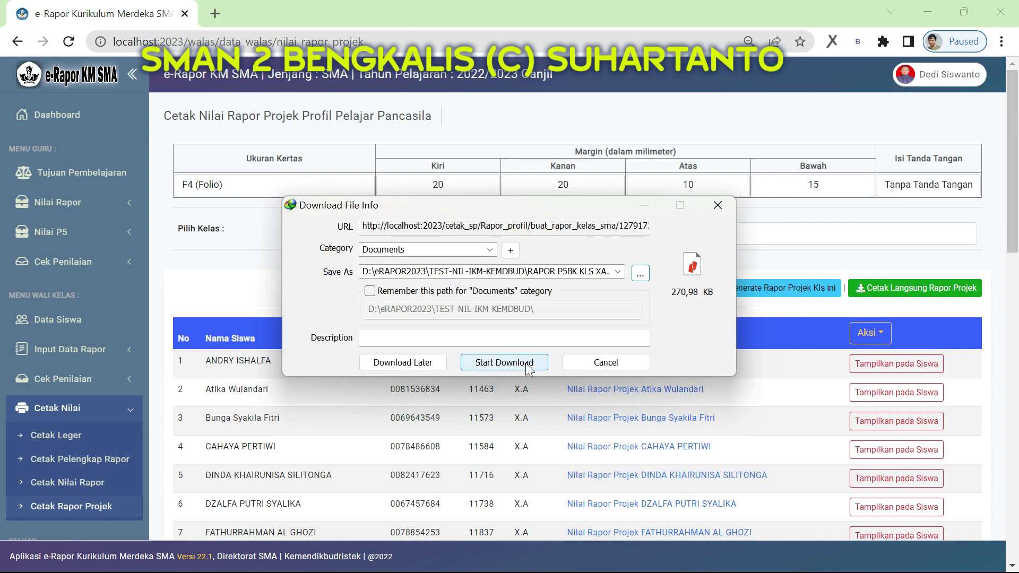
left_click(505, 362)
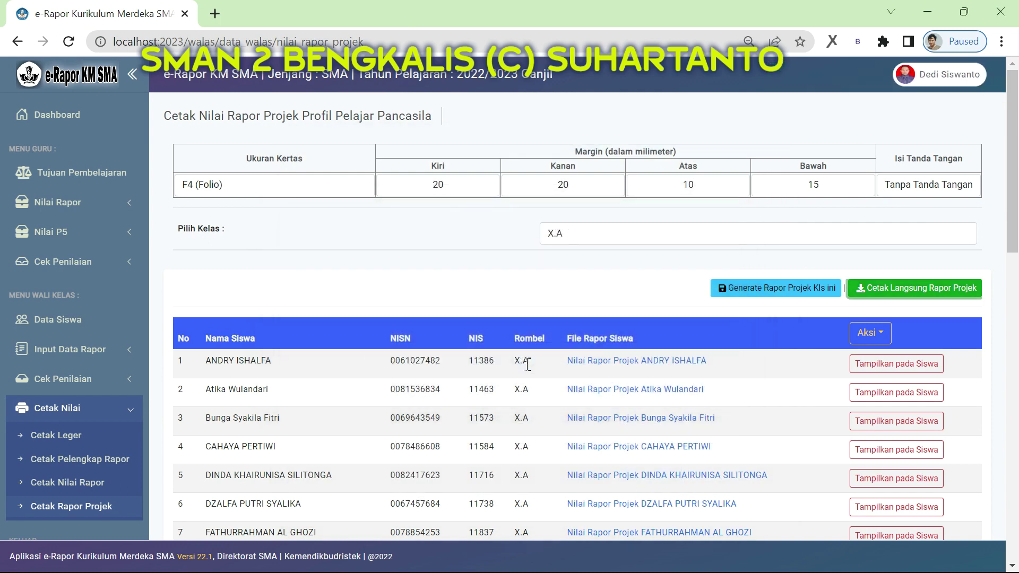
- Open RAPOR P5BK KLS XA.pdf from File Explorer and examine the first student's project list and Gelaran Seni assessment
left_click(422, 555)
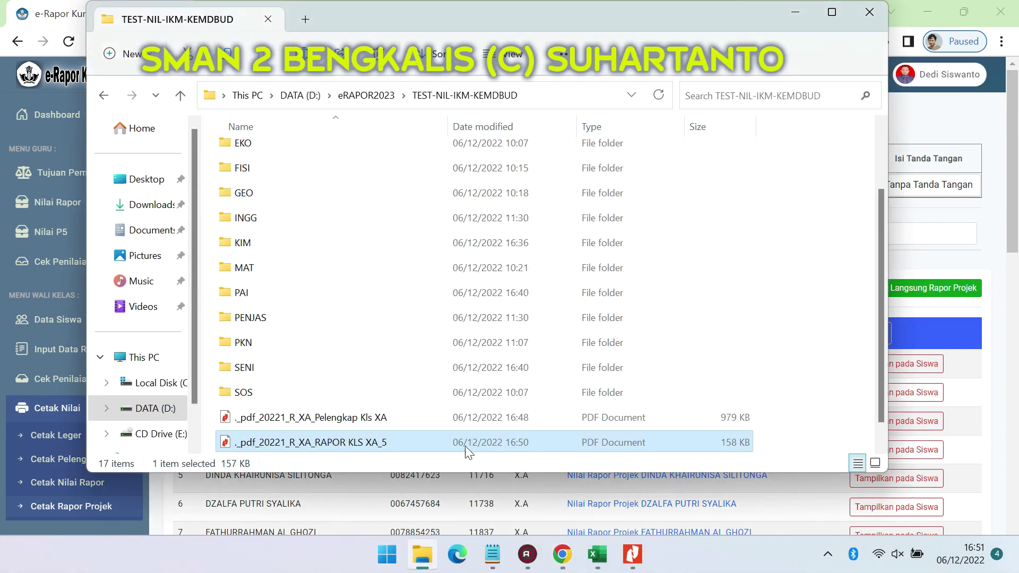
double_click(327, 444)
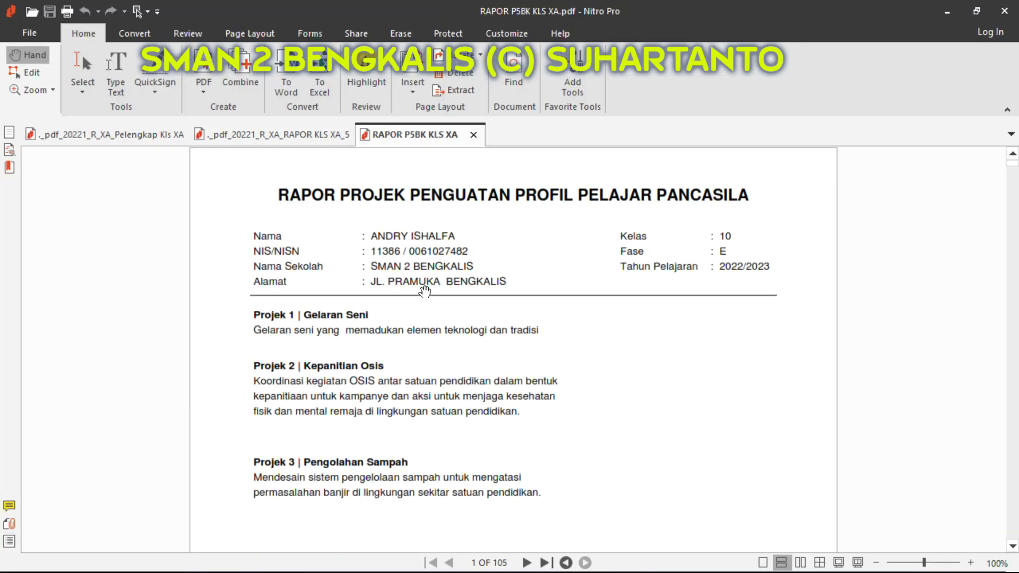
scroll(634, 272, "down", 6)
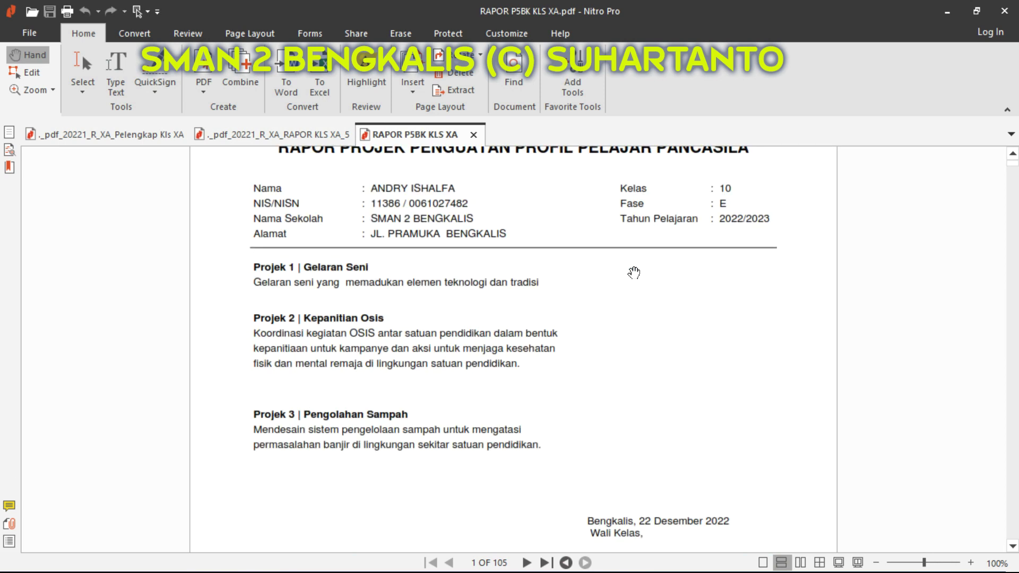
scroll(634, 273, "down", 6)
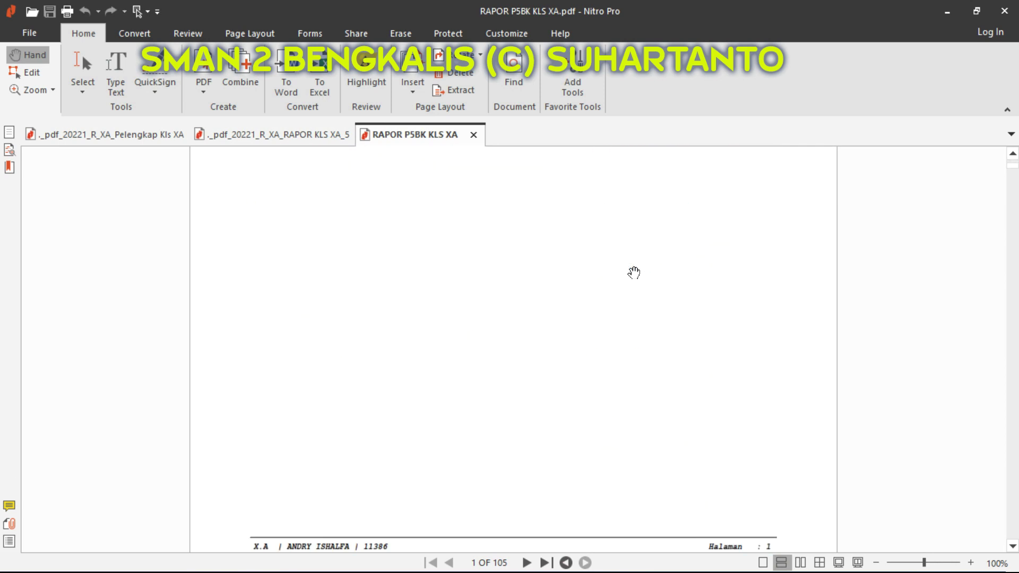
scroll(634, 272, "down", 1)
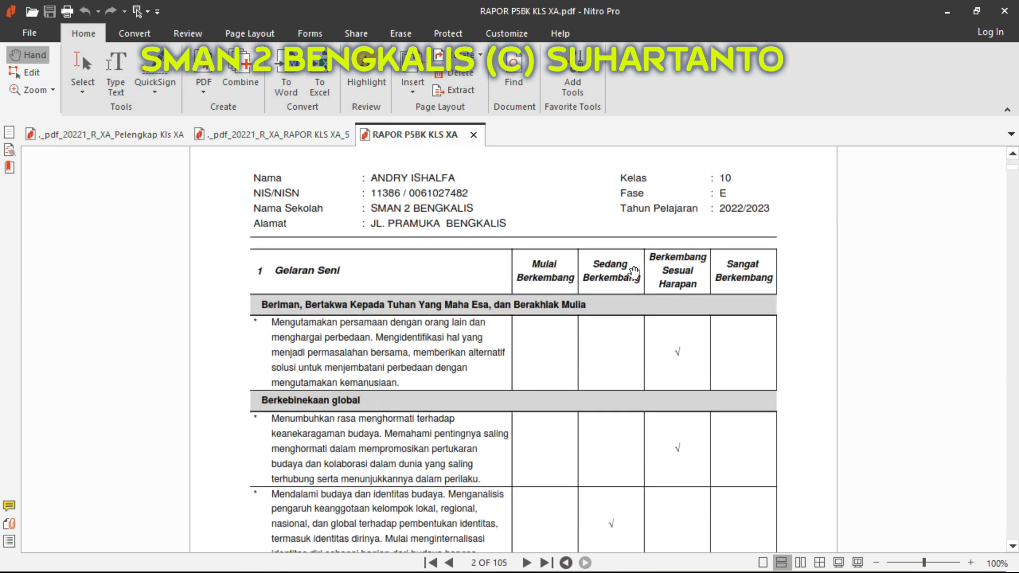
scroll(634, 272, "down", 5)
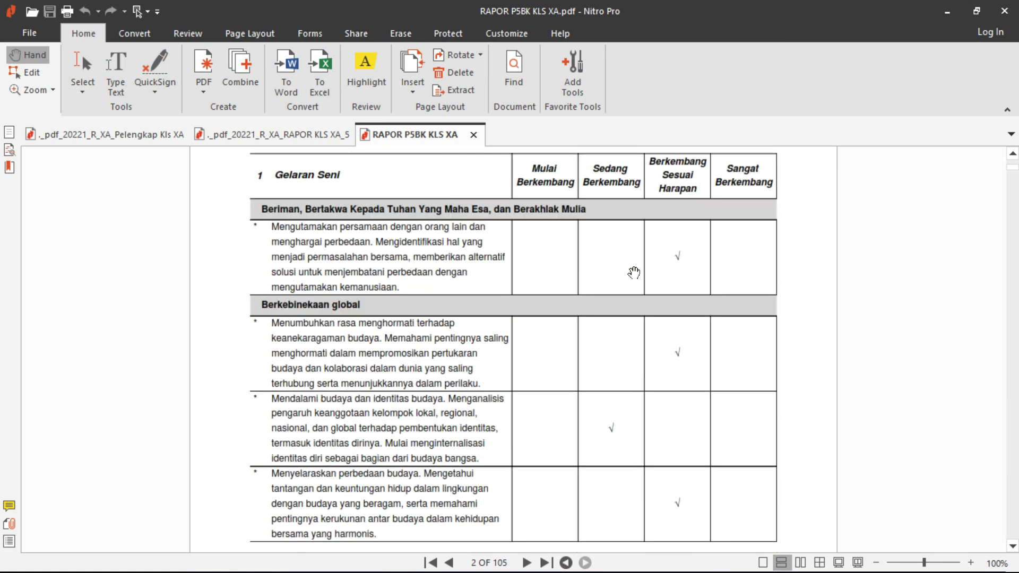
scroll(634, 272, "down", 5)
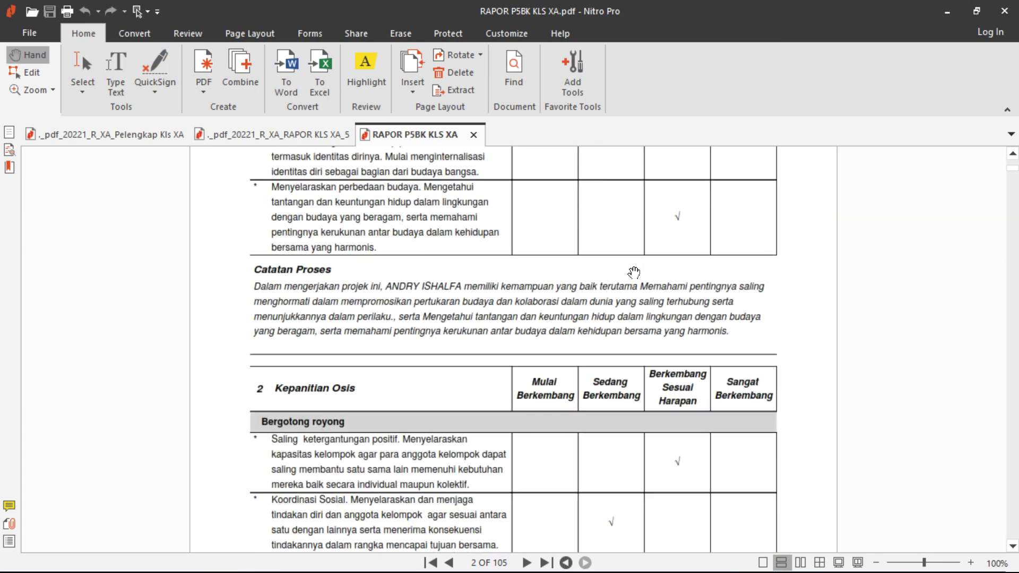
- Examine the first student's Kepanitian Osis and Pengolahan Sampah assessments, process notes and signature block, up to the second student's opening page
scroll(634, 272, "down", 2)
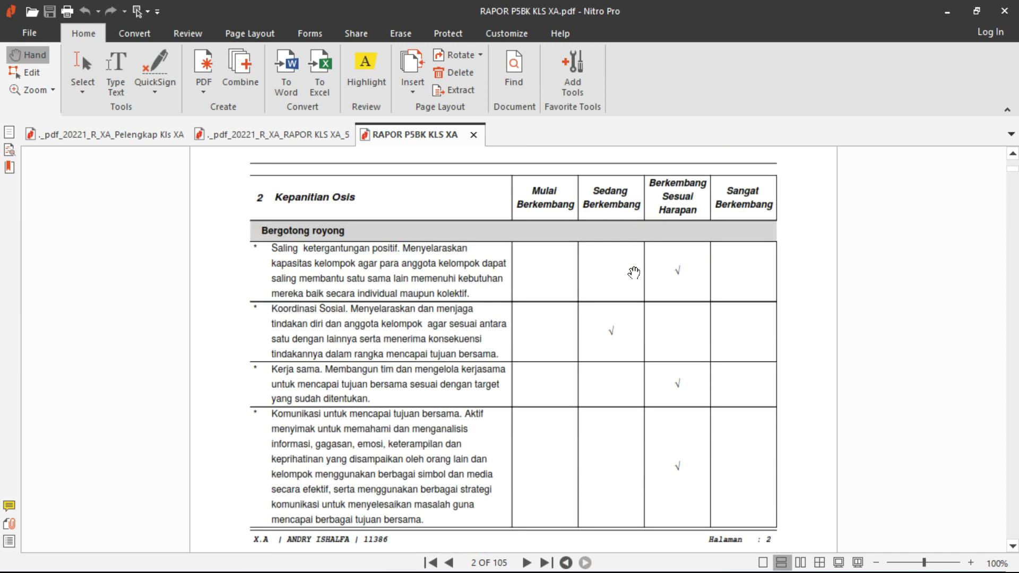
scroll(634, 272, "down", 6)
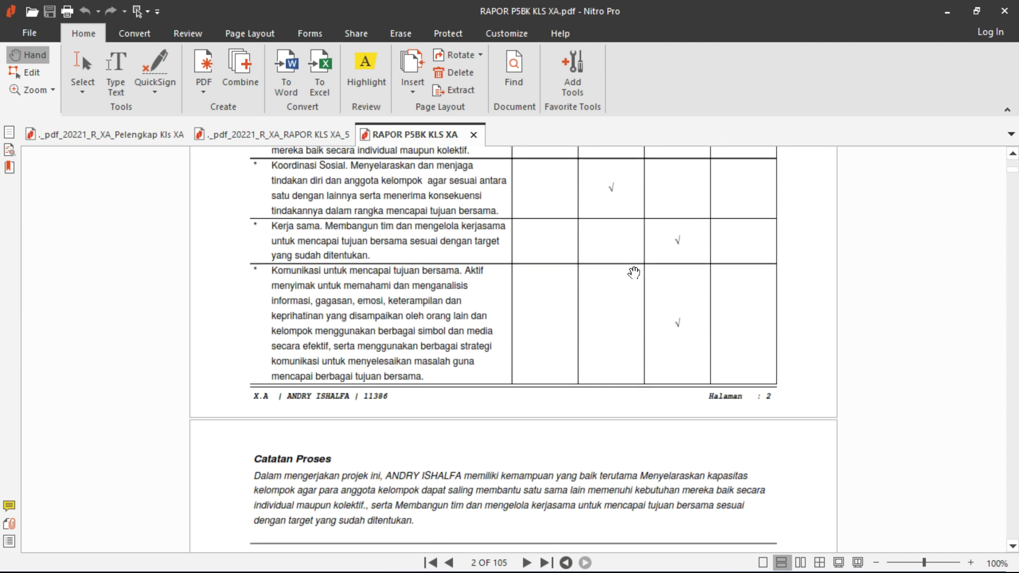
scroll(633, 272, "down", 2)
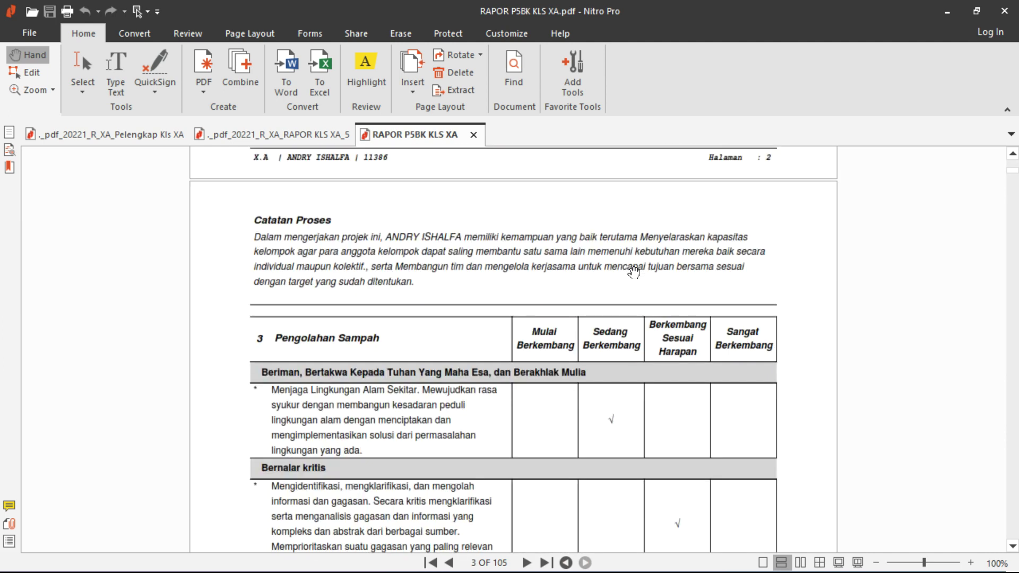
scroll(634, 273, "down", 3)
scroll(634, 273, "down", 3)
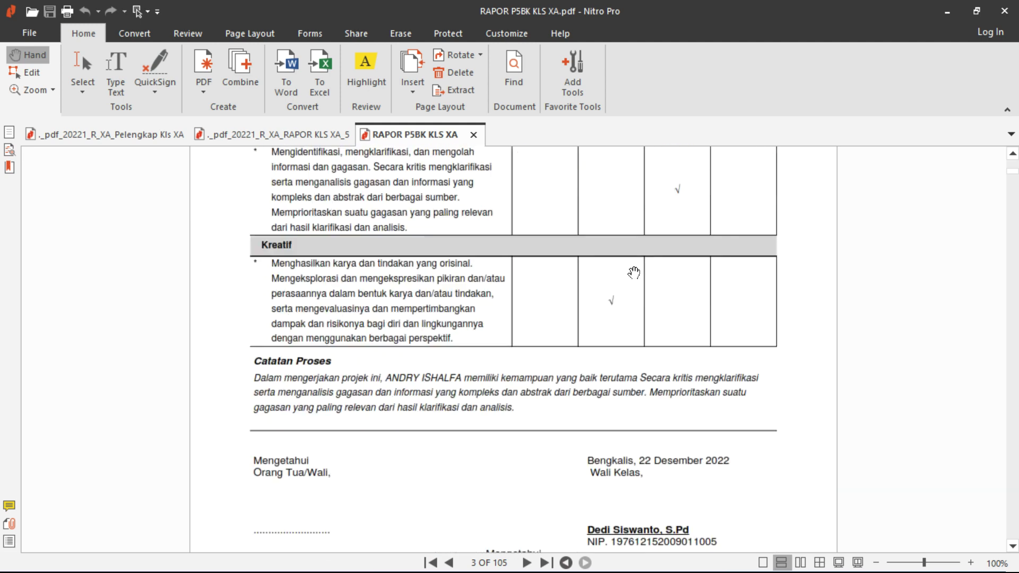
scroll(634, 273, "down", 1)
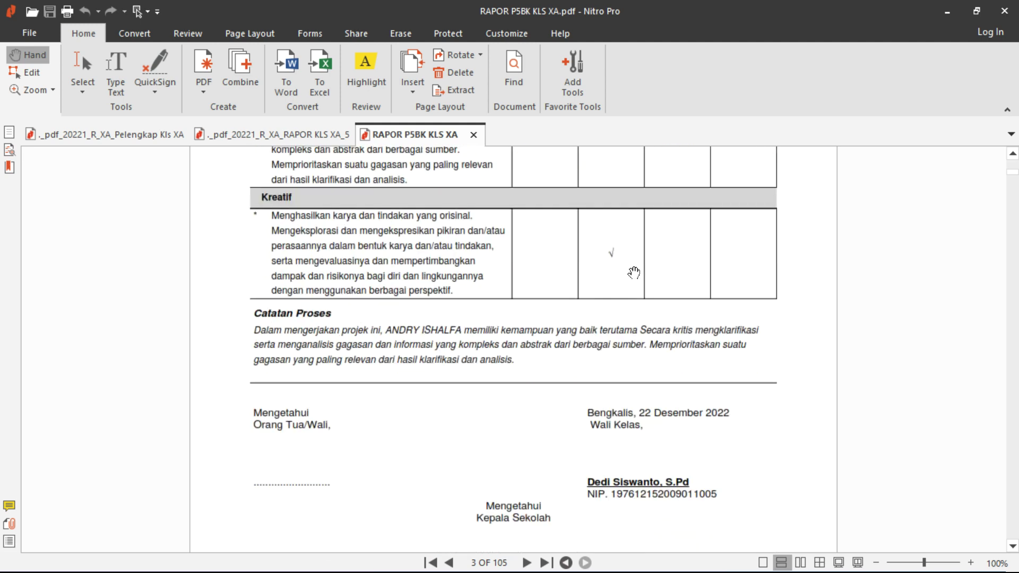
scroll(633, 273, "down", 10)
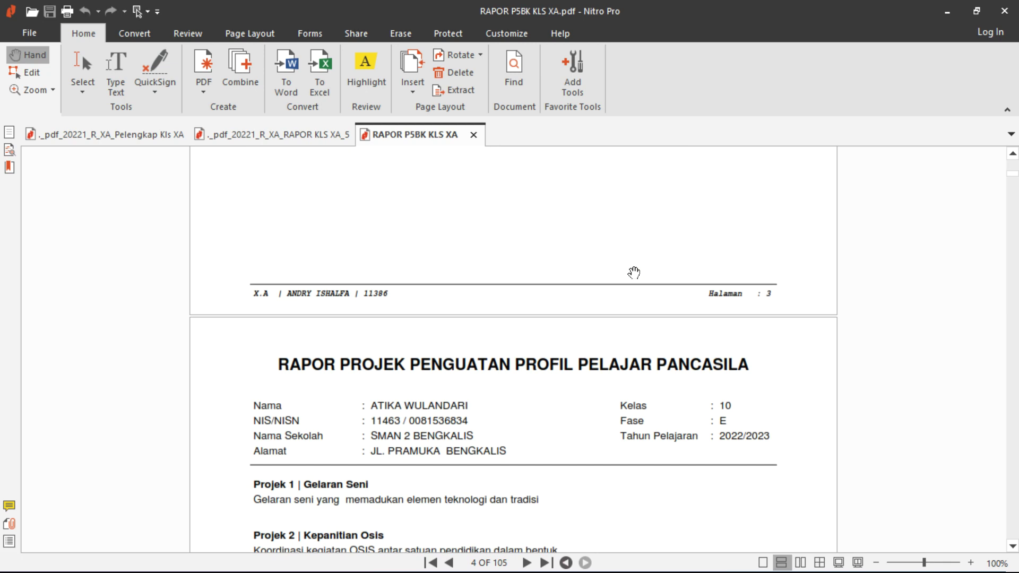
scroll(634, 273, "down", 5)
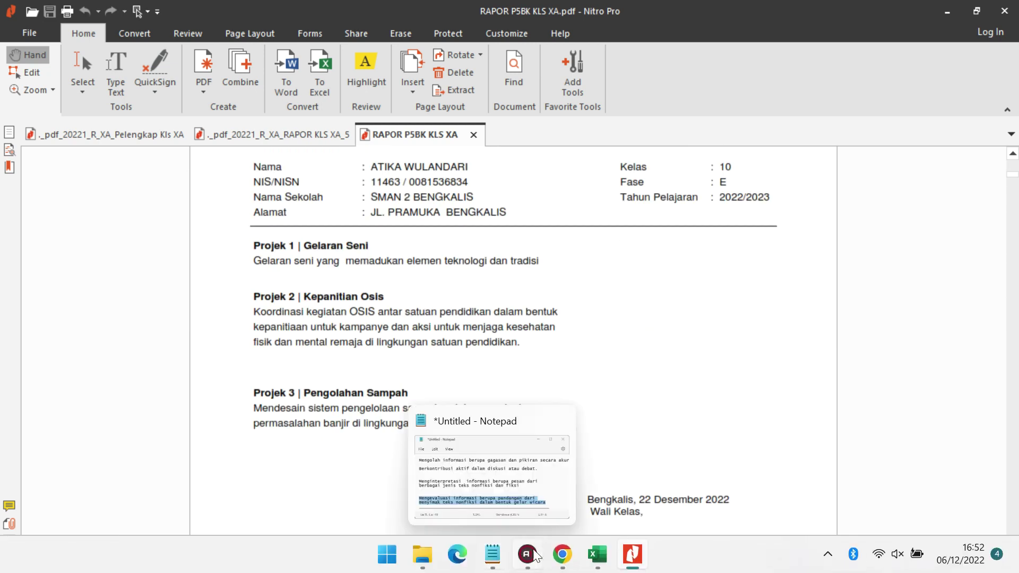
- Return to e-Rapor in Chrome and review the Cetak Rapor Projek page for class X.A
left_click(564, 563)
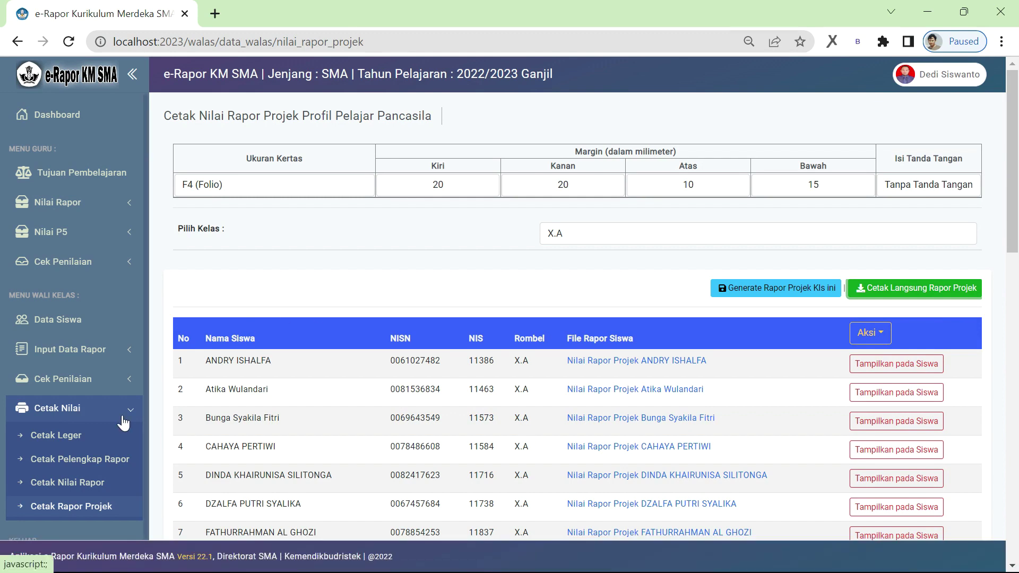
scroll(125, 421, "down", 2)
scroll(125, 421, "down", 2)
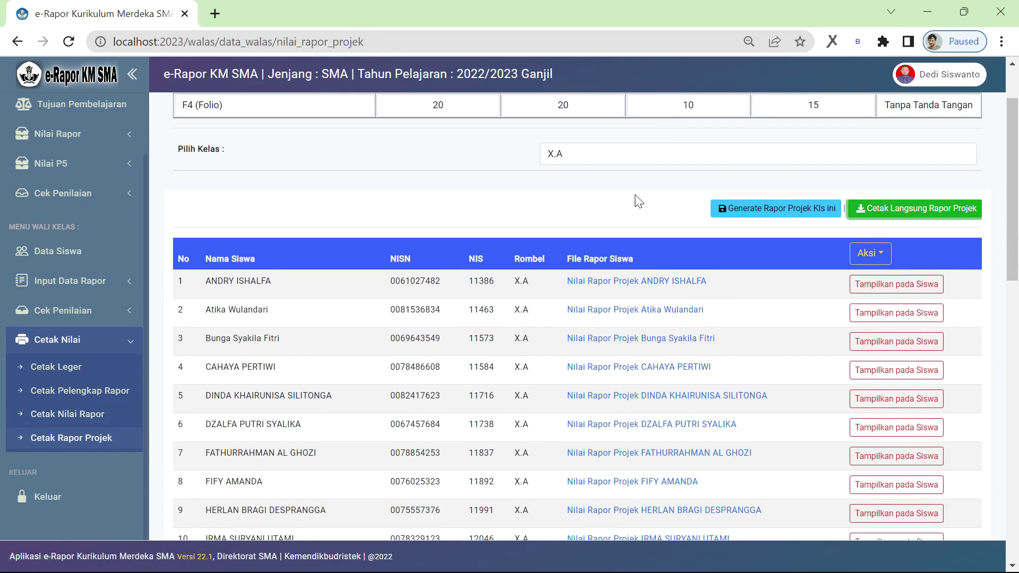
scroll(639, 199, "up", 2)
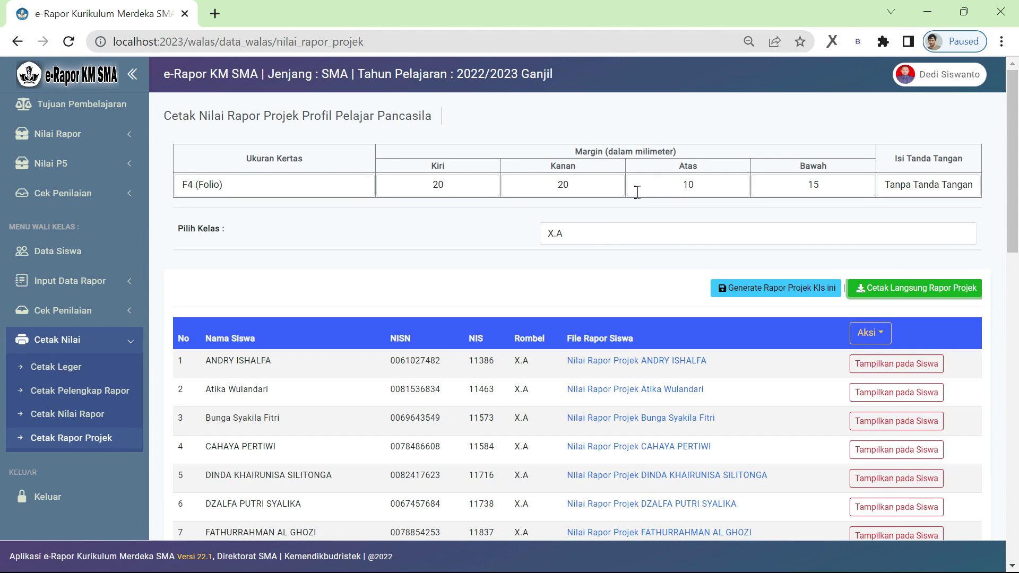